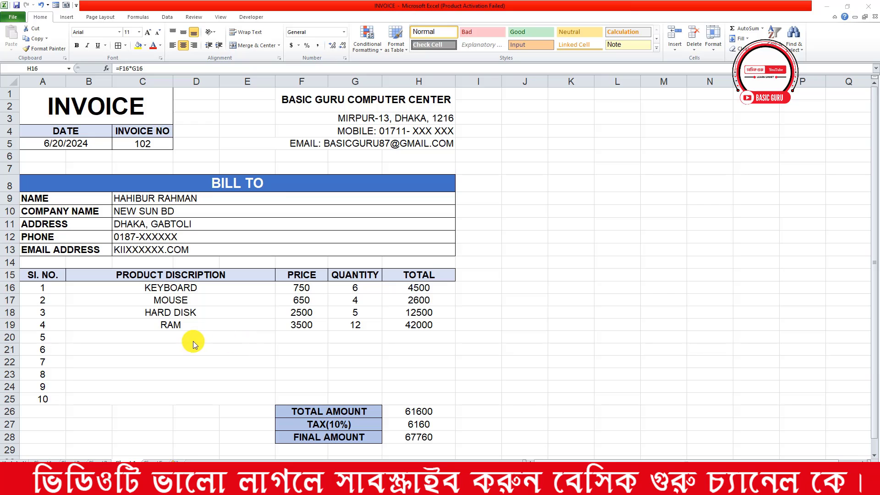
# Enter EAR BUD in row 20 with price 1200 and quantity 6, giving a 7200 line total
pyautogui.click(192, 339)
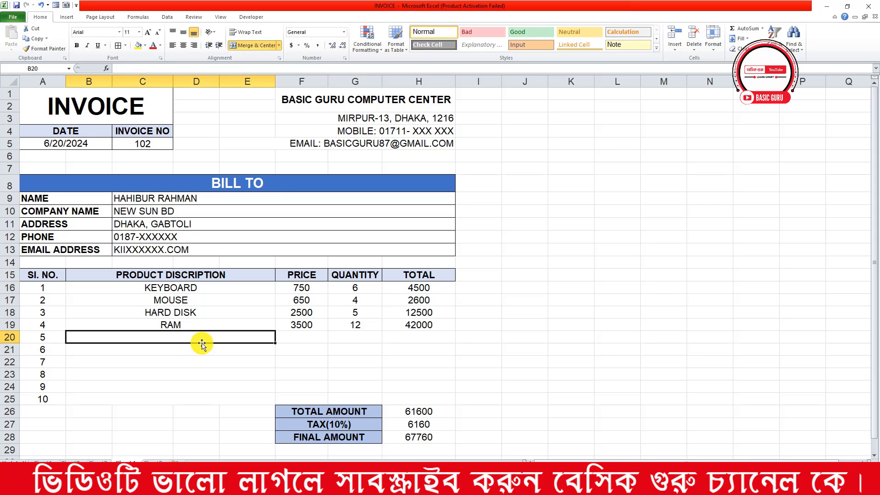
pyautogui.write('E')
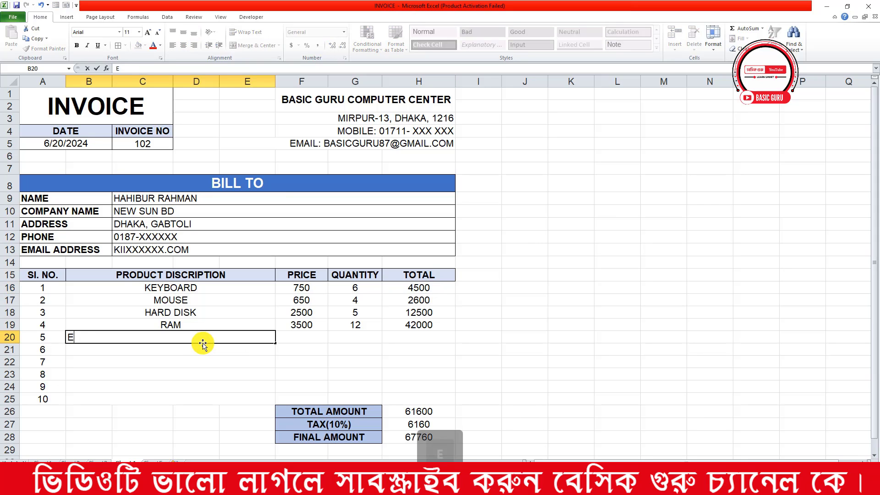
pyautogui.write('AR ')
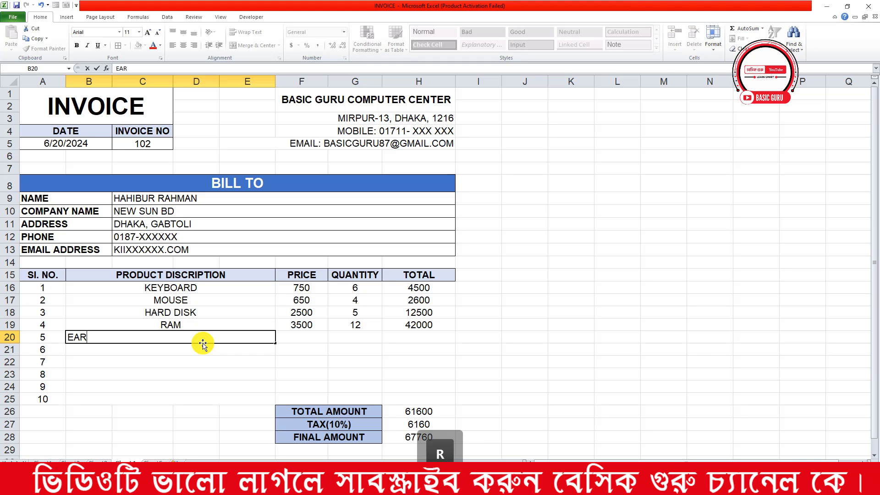
pyautogui.write('BU')
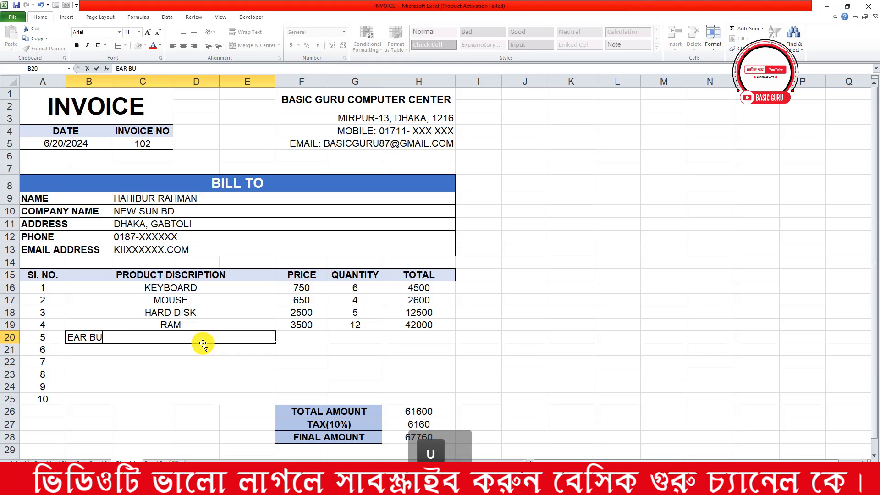
pyautogui.write('D')
pyautogui.click(314, 340)
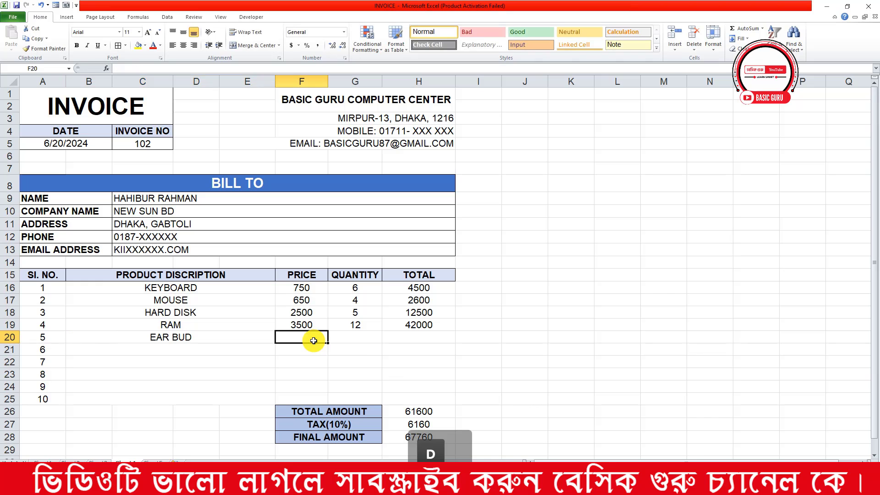
pyautogui.write('1200')
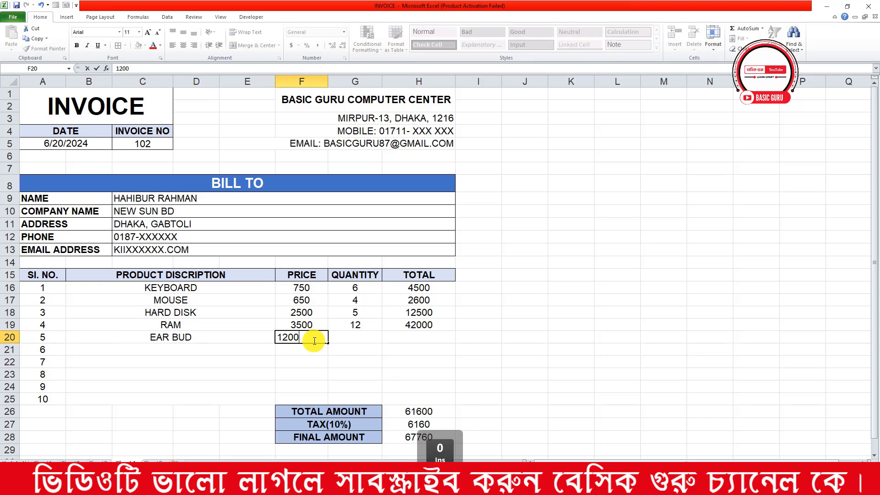
pyautogui.press('Return')
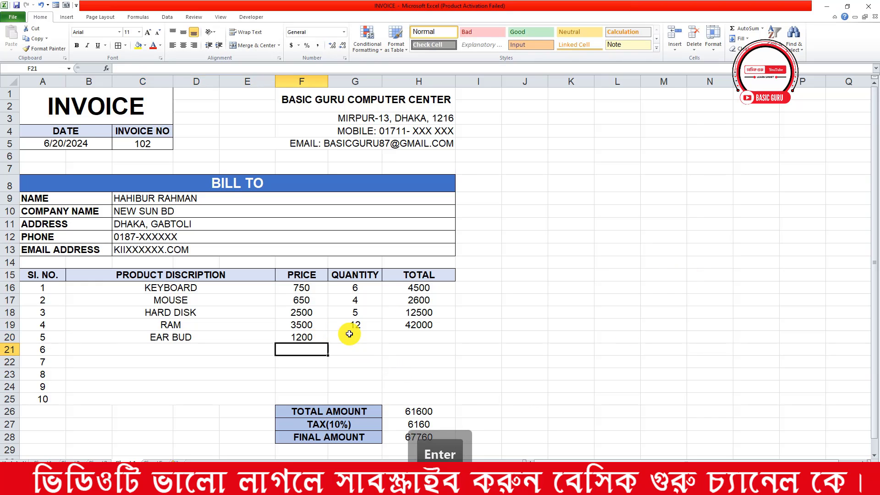
pyautogui.click(349, 329)
pyautogui.click(349, 334)
pyautogui.write('6')
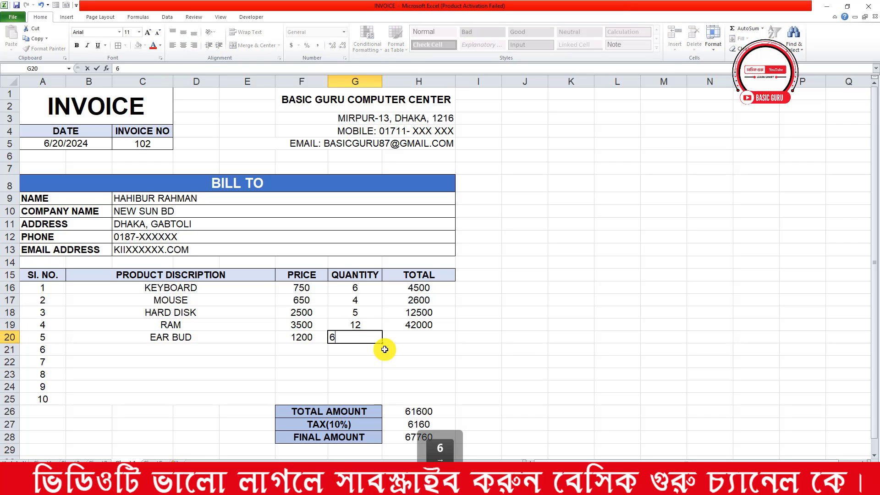
pyautogui.click(428, 335)
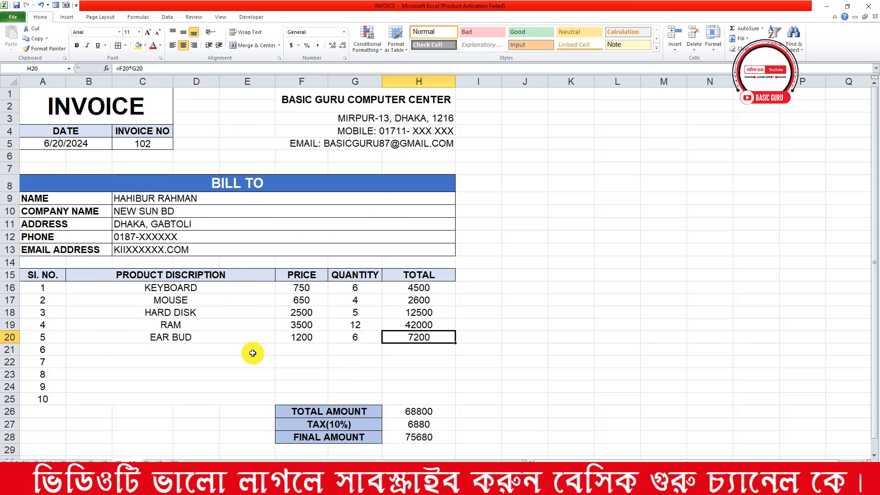
# Go past the product price list sheet to the next, blank worksheet
pyautogui.click(158, 460)
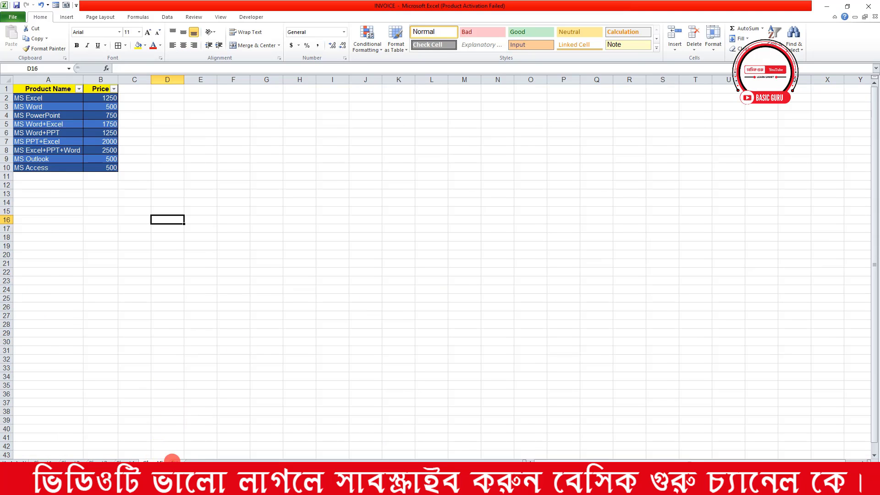
pyautogui.click(171, 460)
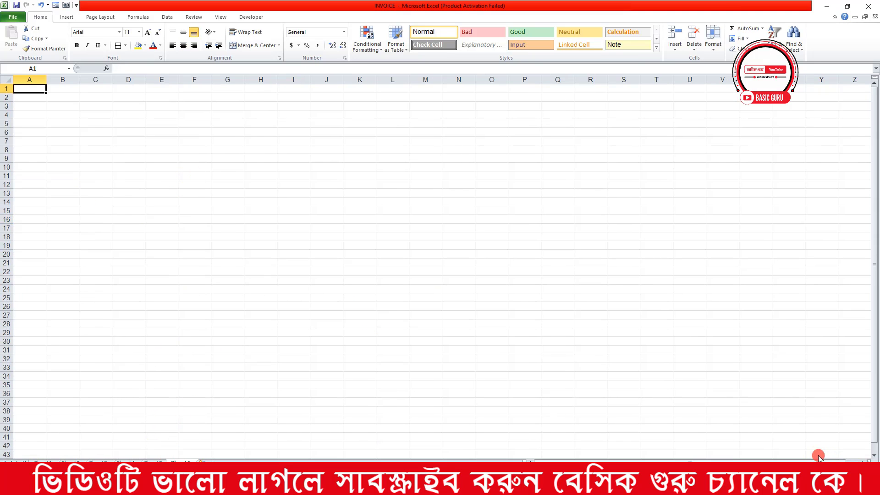
pyautogui.scroll(4, 435, 266)
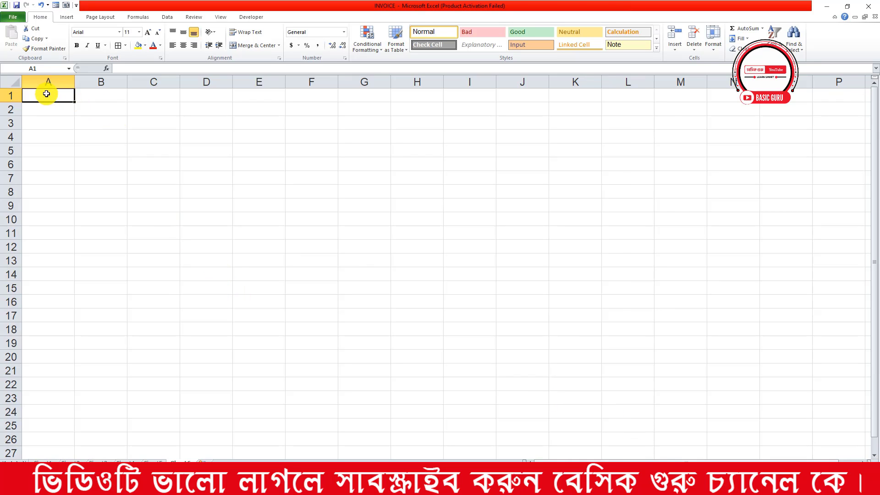
# Merge and centre A1:C3 and enter the title INVOICE
pyautogui.moveTo(45, 94); pyautogui.dragTo(151, 122)
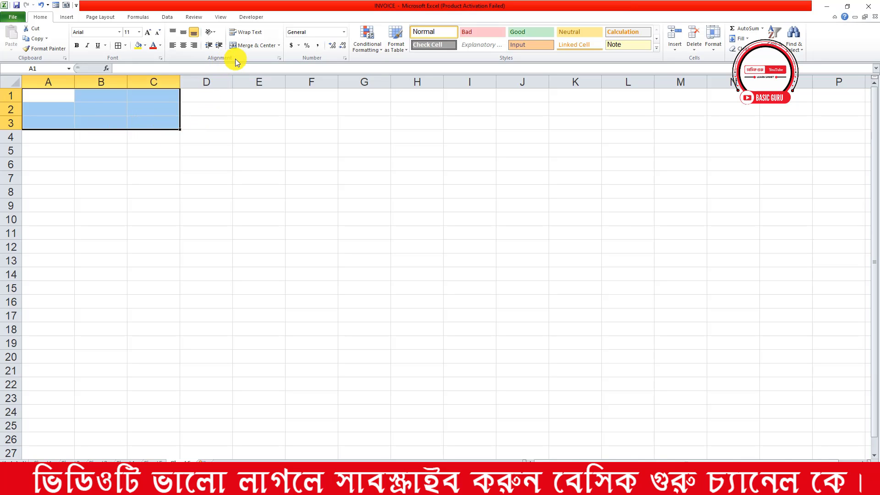
pyautogui.click(248, 46)
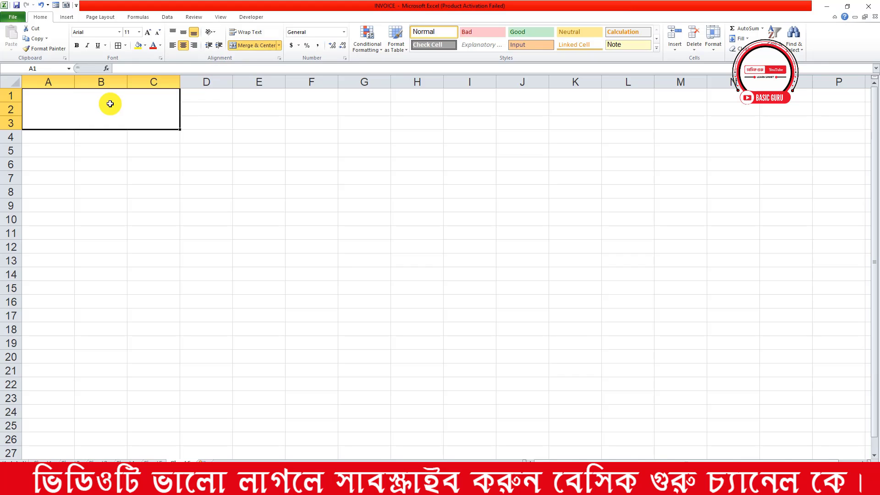
pyautogui.write('I')
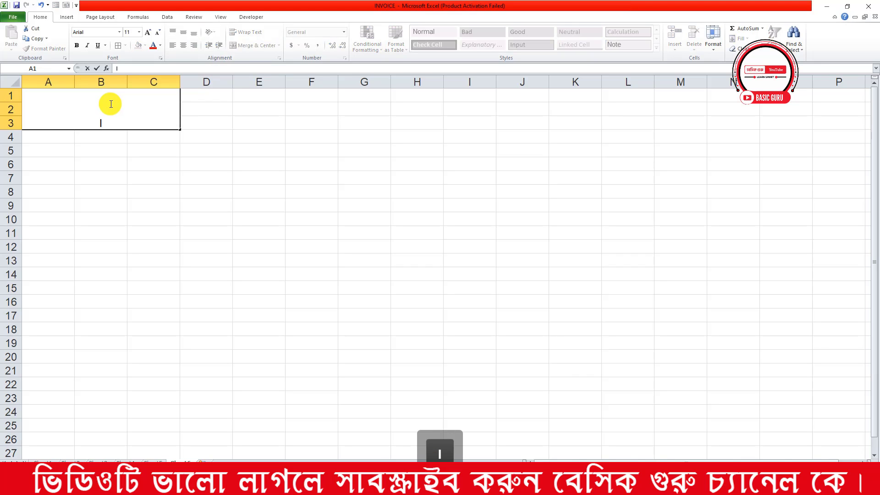
pyautogui.write('NVOICE')
pyautogui.click(146, 162)
# Make the INVOICE title bold, size 20 and vertically centred
pyautogui.click(130, 108)
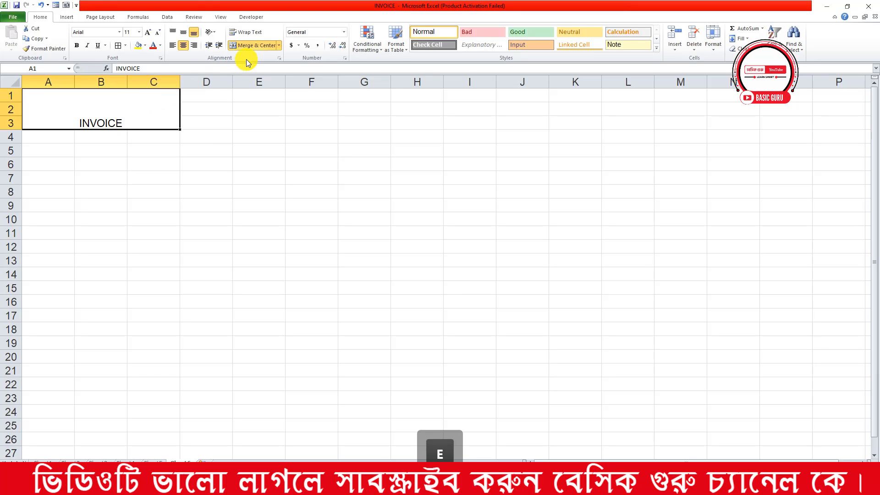
pyautogui.click(185, 33)
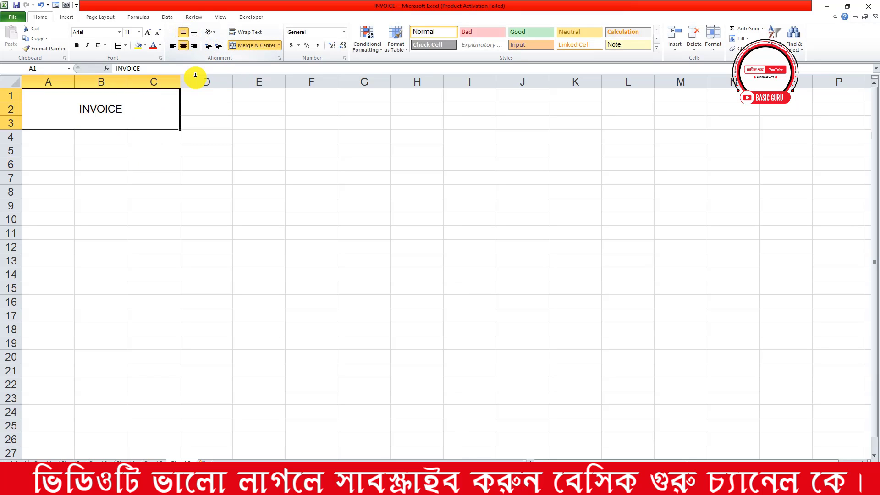
pyautogui.click(77, 46)
pyautogui.click(148, 34)
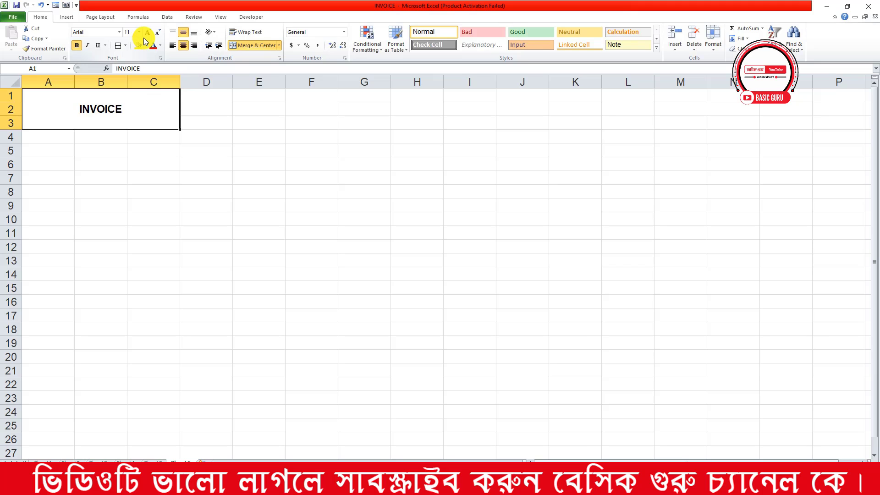
pyautogui.click(148, 34)
pyautogui.click(147, 34)
pyautogui.click(147, 34)
pyautogui.click(148, 33)
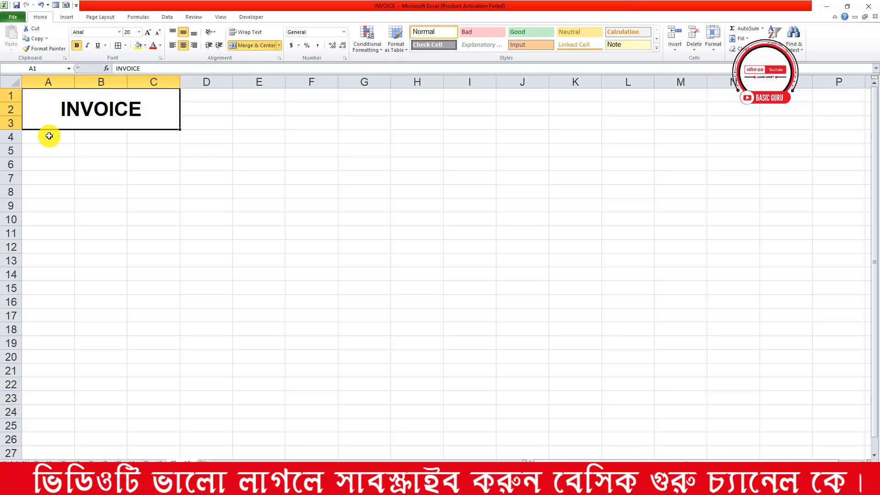
pyautogui.click(63, 136)
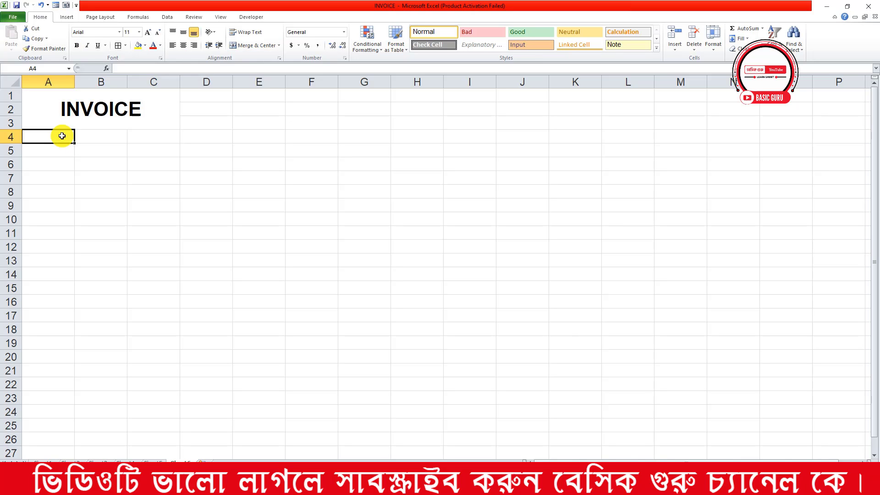
# Merge A4:B5 across, enter DATE in A4 and INVOICE NO in C4, and widen column C
pyautogui.moveTo(57, 136); pyautogui.dragTo(92, 151)
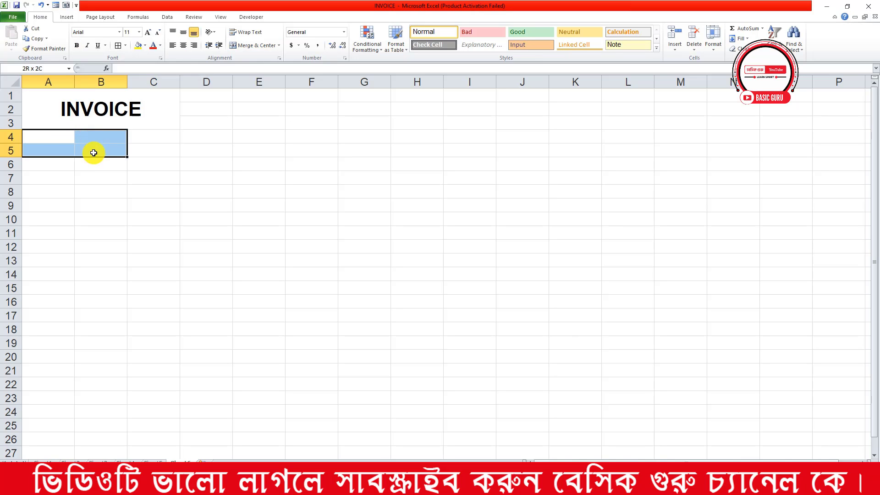
pyautogui.click(278, 45)
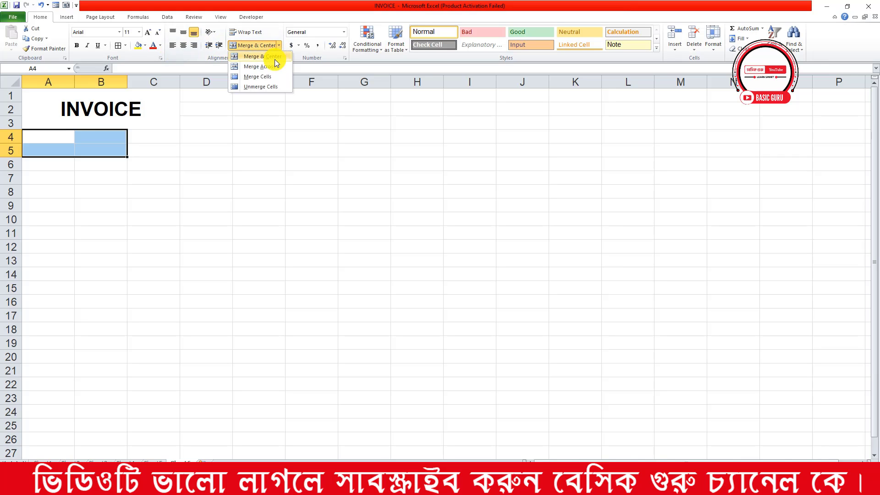
pyautogui.click(252, 65)
pyautogui.click(83, 130)
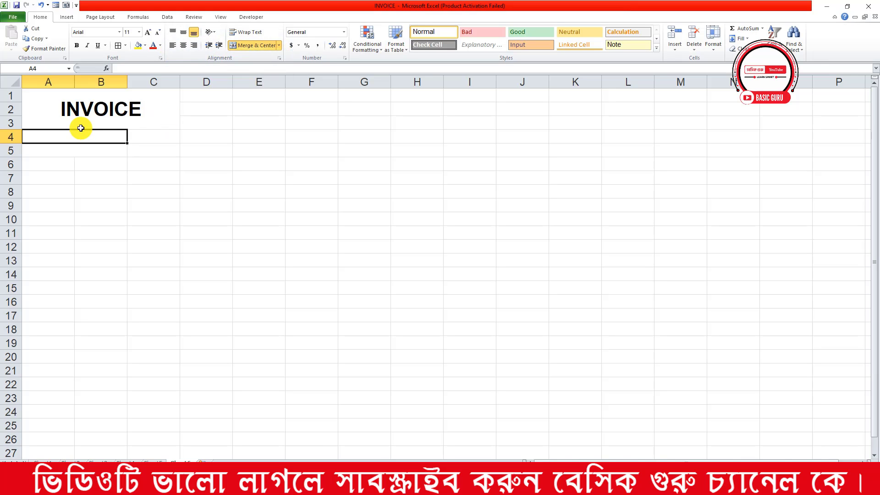
pyautogui.write('DATE')
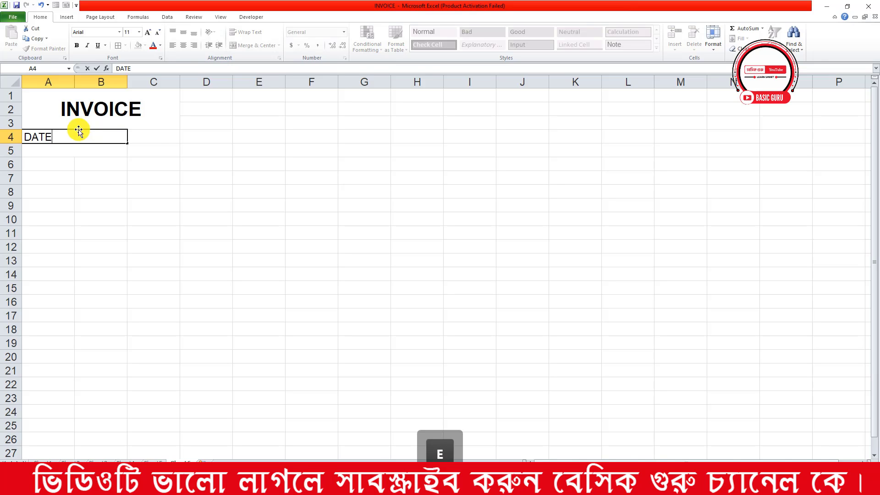
pyautogui.click(151, 135)
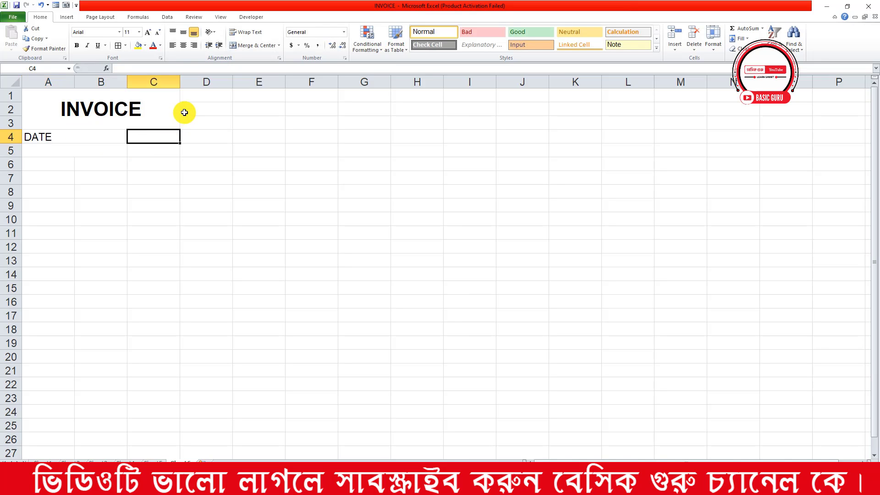
pyautogui.write('IN')
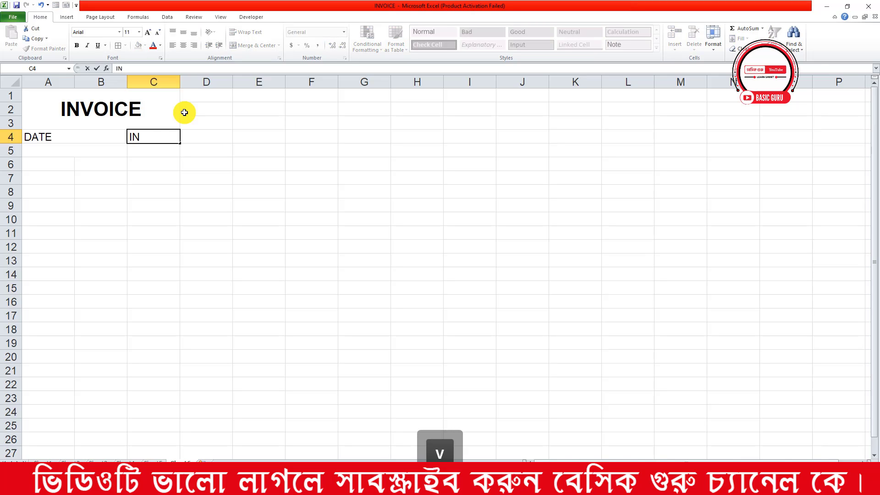
pyautogui.write('VOICE ')
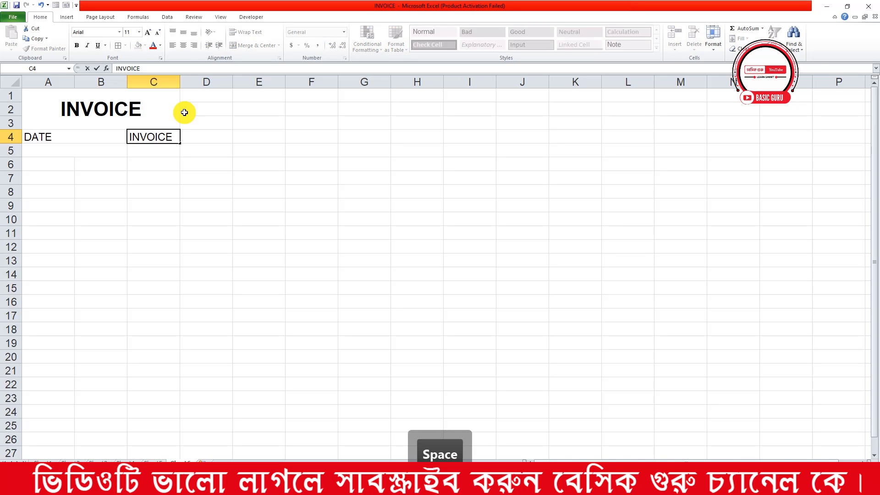
pyautogui.write('NO')
pyautogui.click(237, 120)
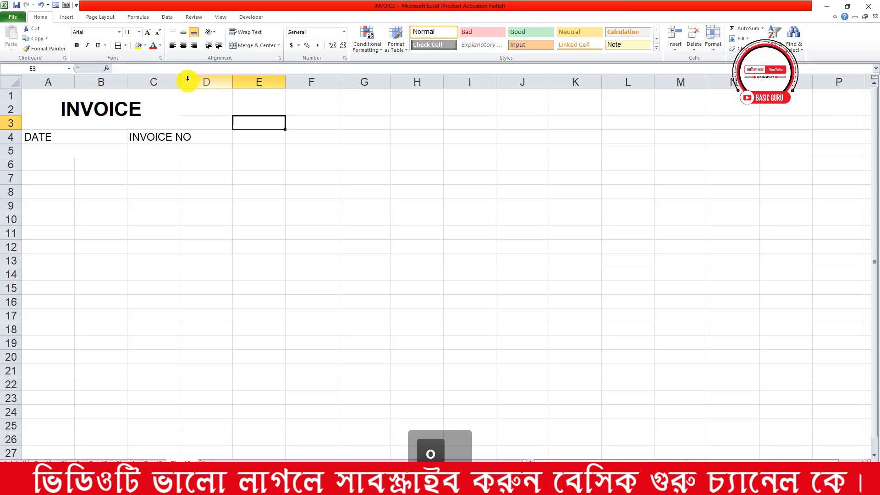
pyautogui.moveTo(180, 82); pyautogui.dragTo(202, 79)
pyautogui.moveTo(220, 183); pyautogui.dragTo(220, 192)
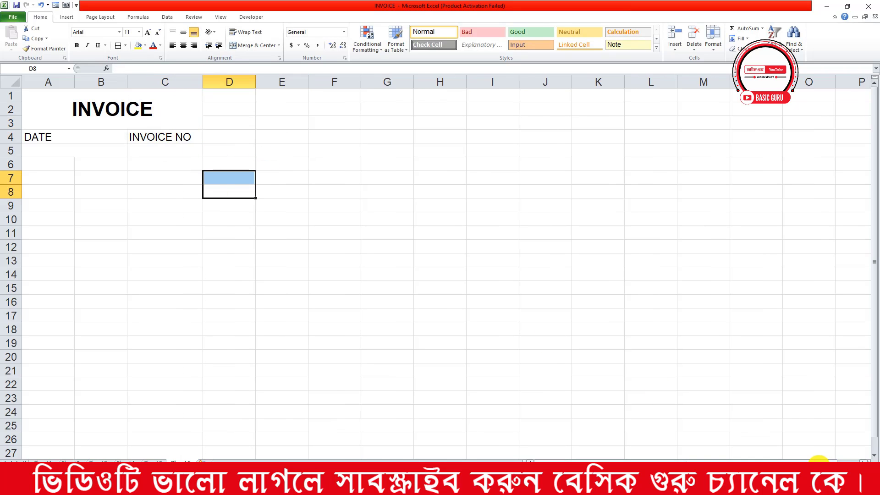
# Apply All Borders to A4:C5 and make the DATE and INVOICE NO headings centred and bold
pyautogui.click(50, 140)
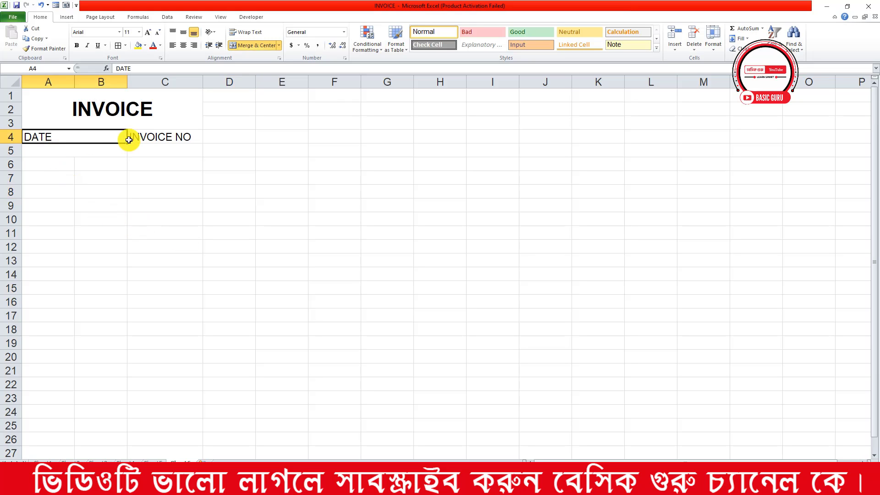
pyautogui.moveTo(129, 139)
pyautogui.mouseDown()
pyautogui.moveTo(137, 133)
pyautogui.moveTo(137, 153)
pyautogui.mouseUp()
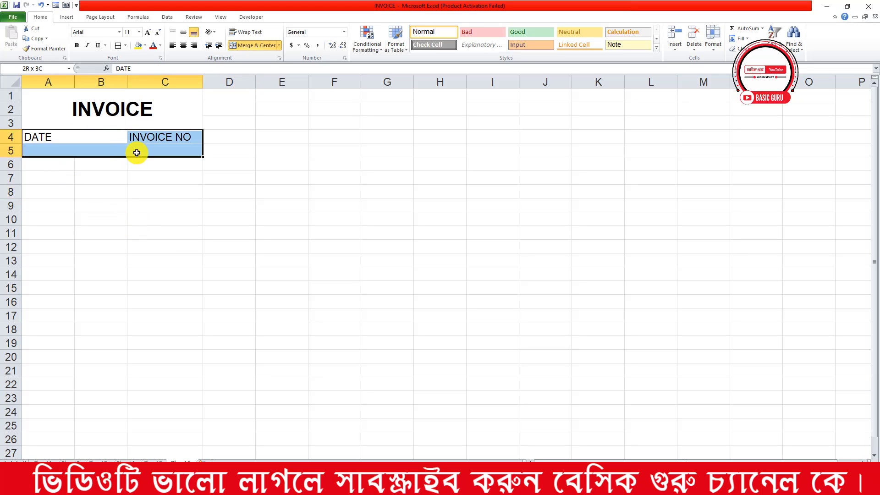
pyautogui.click(117, 45)
pyautogui.click(137, 109)
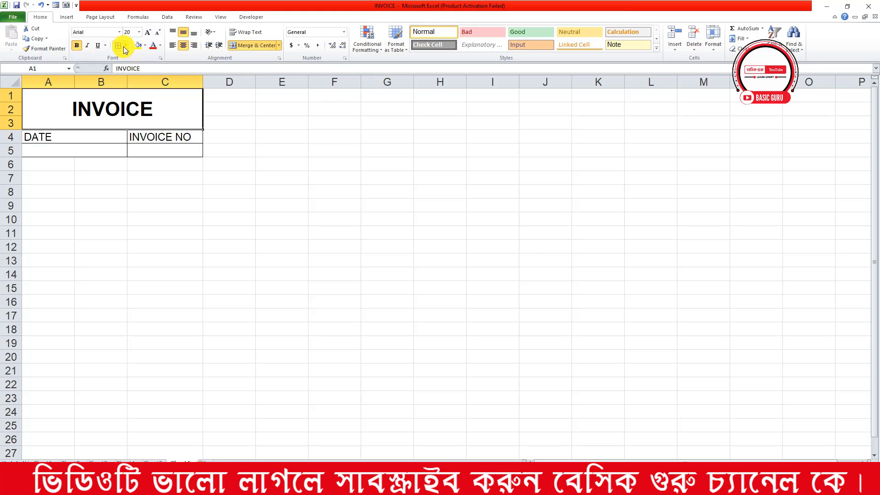
pyautogui.moveTo(79, 136); pyautogui.dragTo(131, 135)
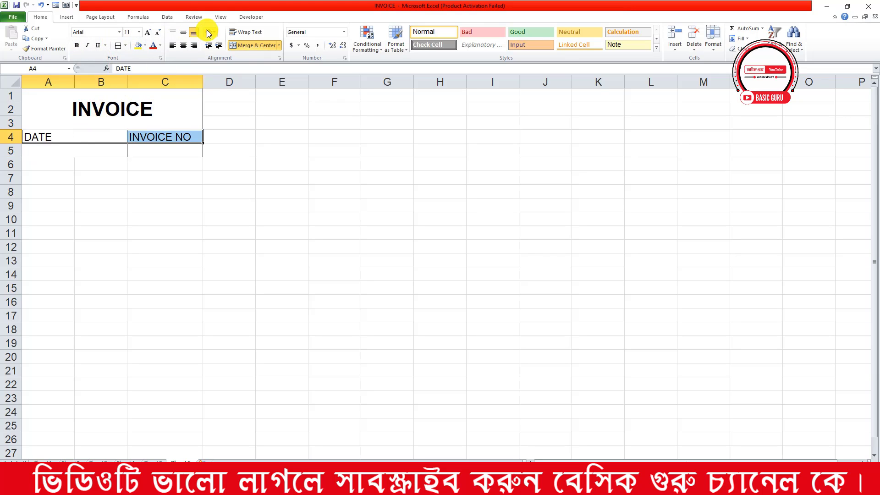
pyautogui.click(183, 45)
pyautogui.click(114, 153)
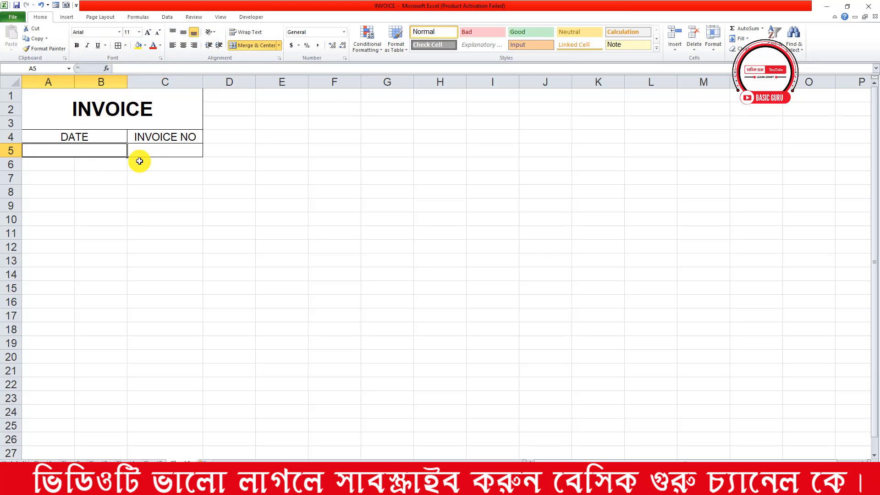
pyautogui.moveTo(88, 137); pyautogui.dragTo(183, 165)
pyautogui.click(79, 50)
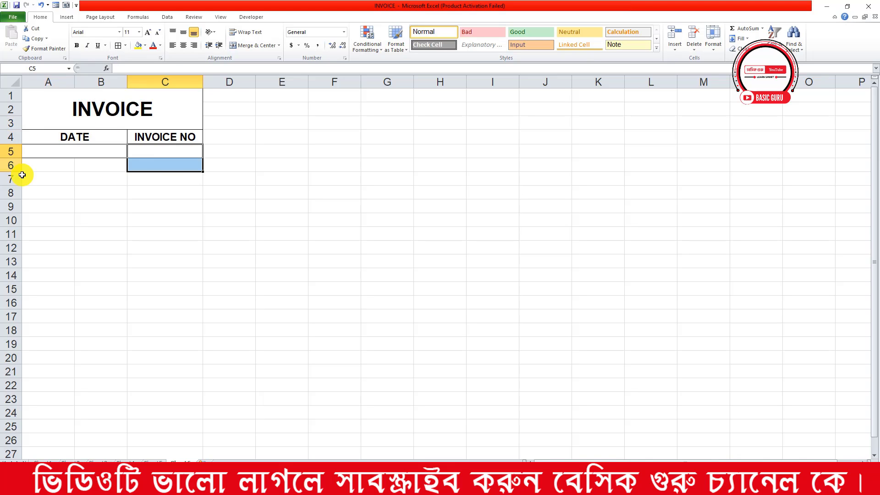
# Enter the heading BILL TO in cell A8
pyautogui.click(42, 168)
pyautogui.moveTo(42, 168); pyautogui.dragTo(44, 192)
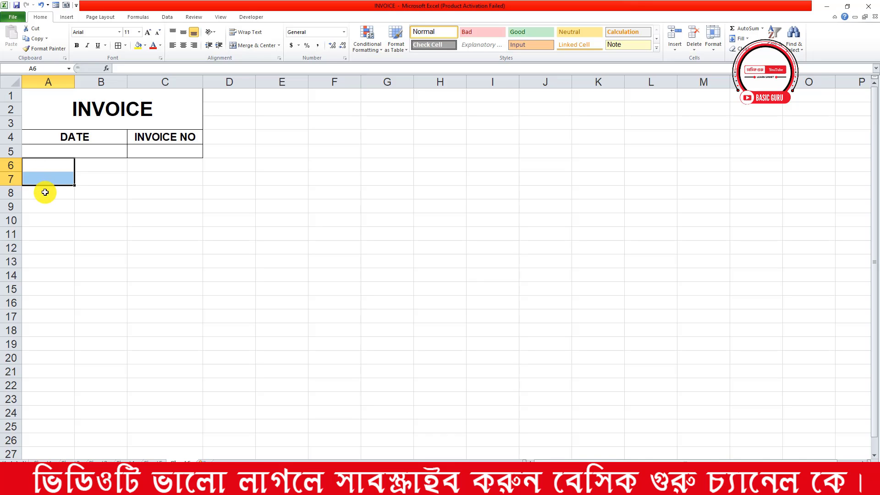
pyautogui.click(45, 192)
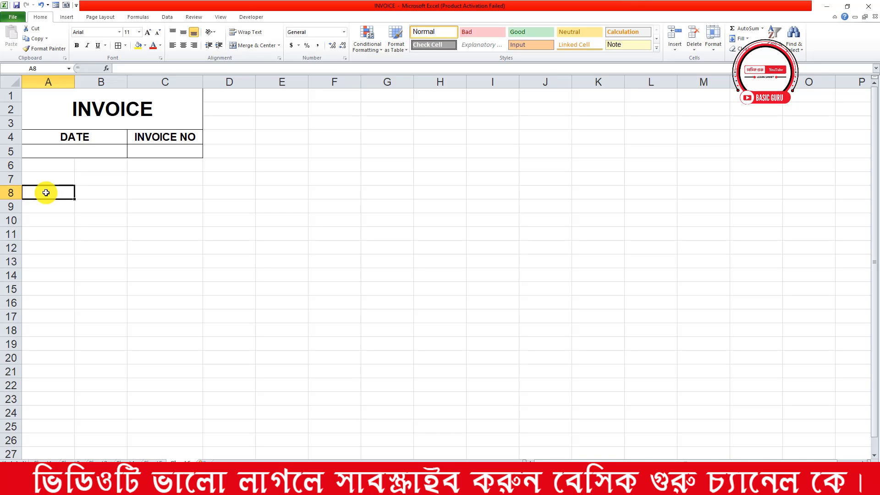
pyautogui.write('BIL')
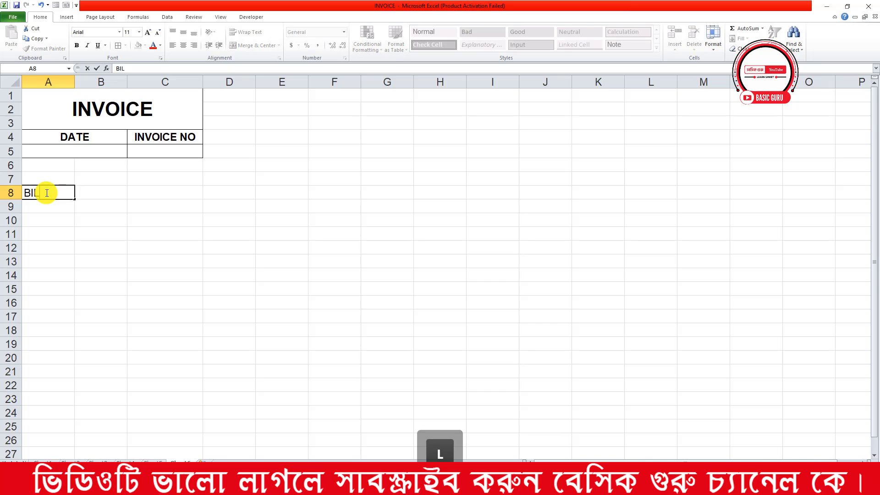
pyautogui.write('L ')
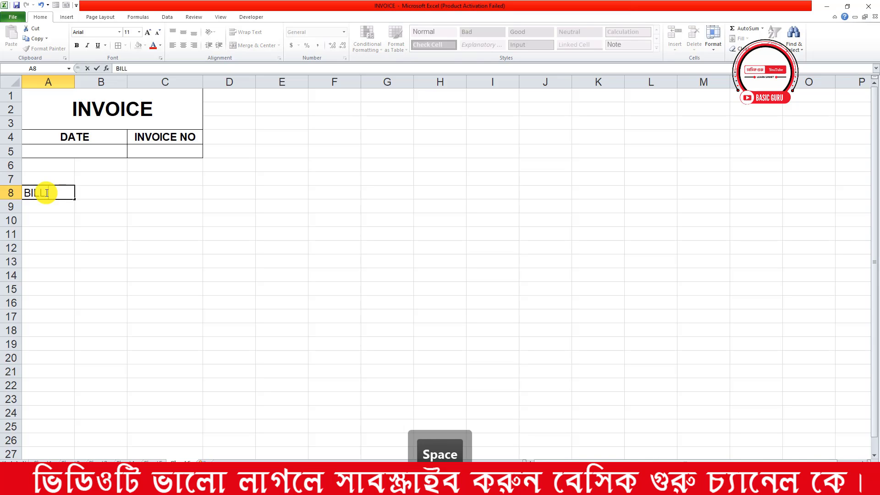
pyautogui.write('TO')
pyautogui.click(179, 248)
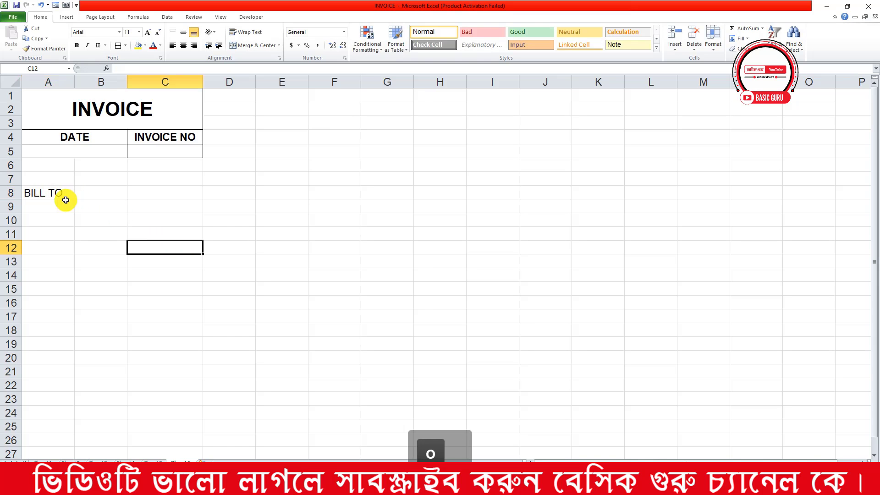
# Merge and centre BILL TO across A8:H8, bold at size 12
pyautogui.moveTo(43, 192); pyautogui.dragTo(428, 193)
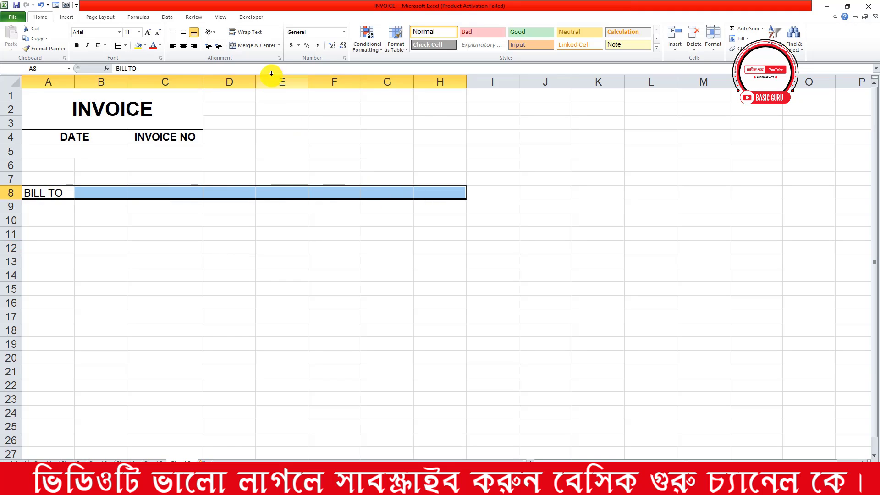
pyautogui.click(257, 46)
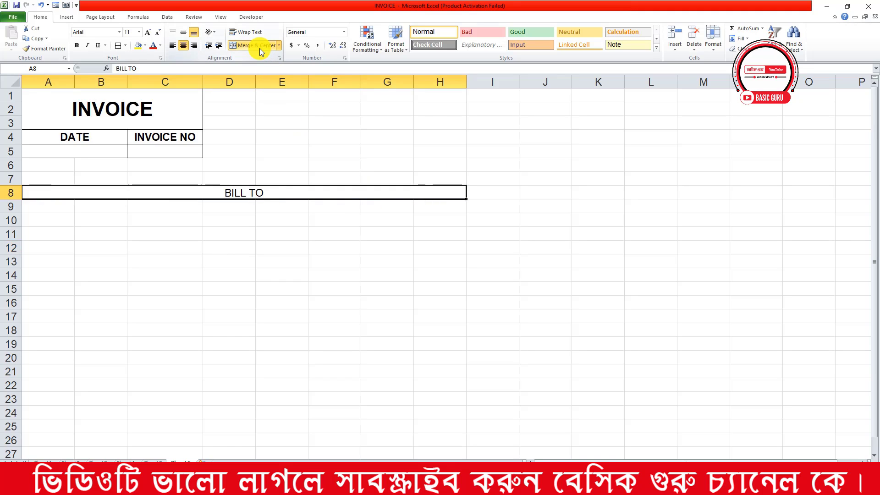
pyautogui.click(77, 45)
pyautogui.click(148, 33)
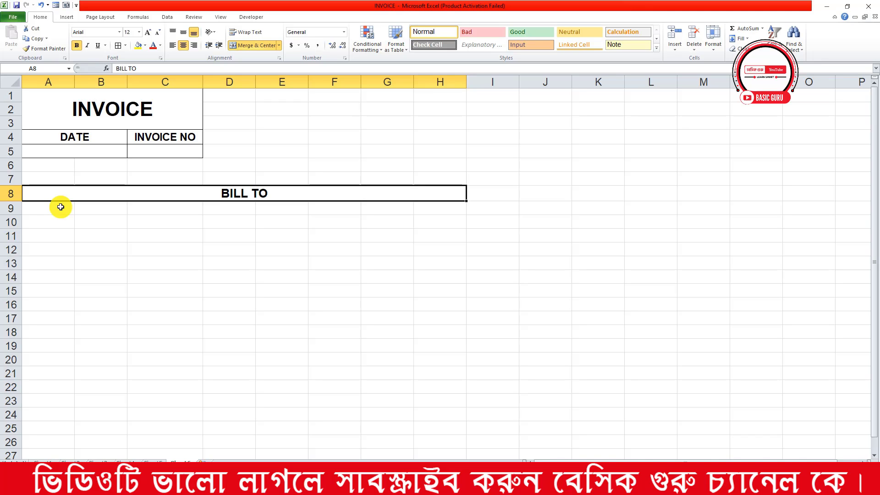
pyautogui.click(60, 207)
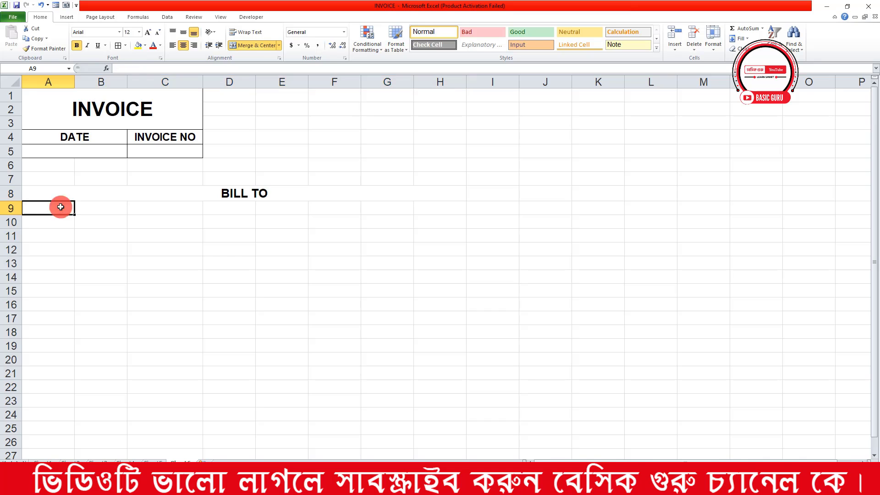
pyautogui.click(75, 192)
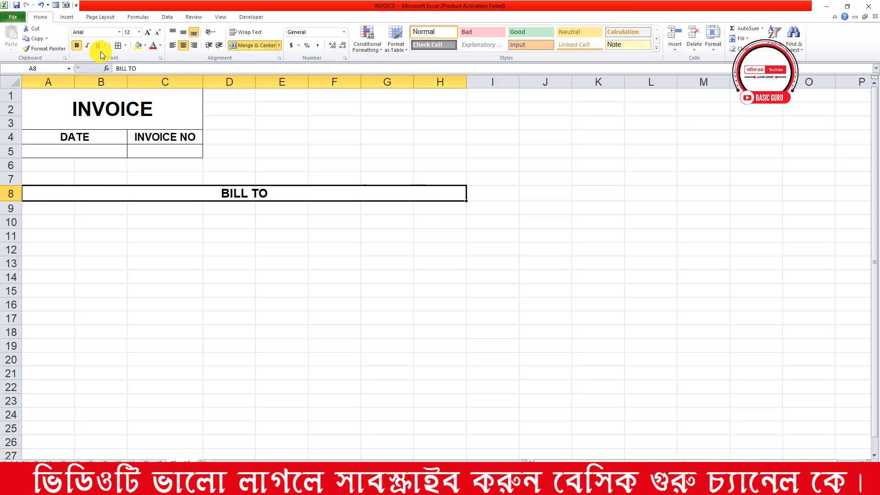
# Border the BILL TO heading and enter NAME and COMPANY NAME in A9:A10
pyautogui.click(118, 45)
pyautogui.click(62, 213)
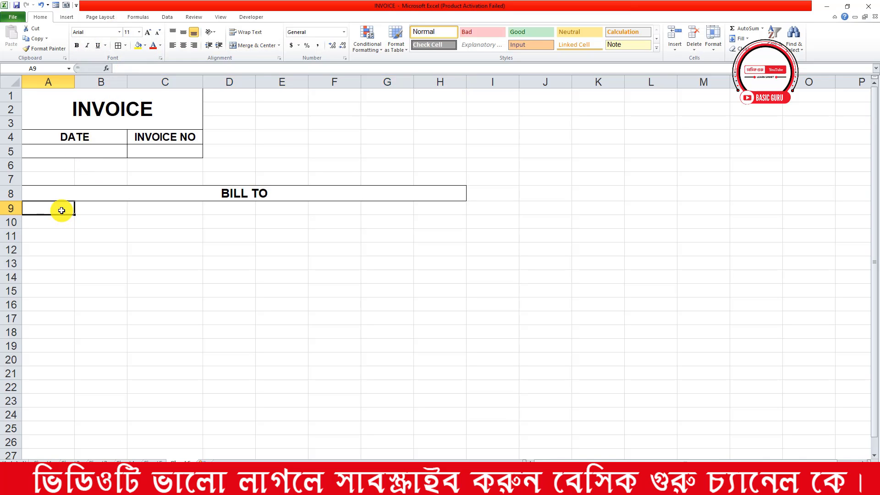
pyautogui.write('NAME')
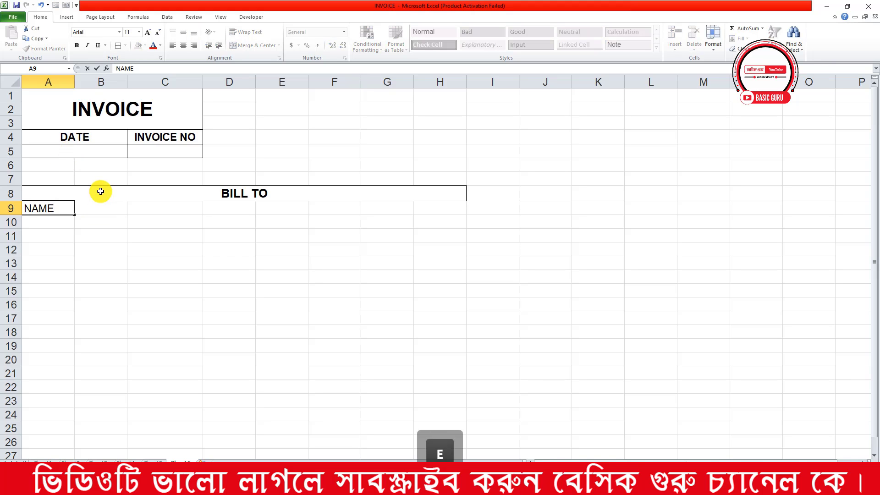
pyautogui.press('Return')
pyautogui.write('COMPANY')
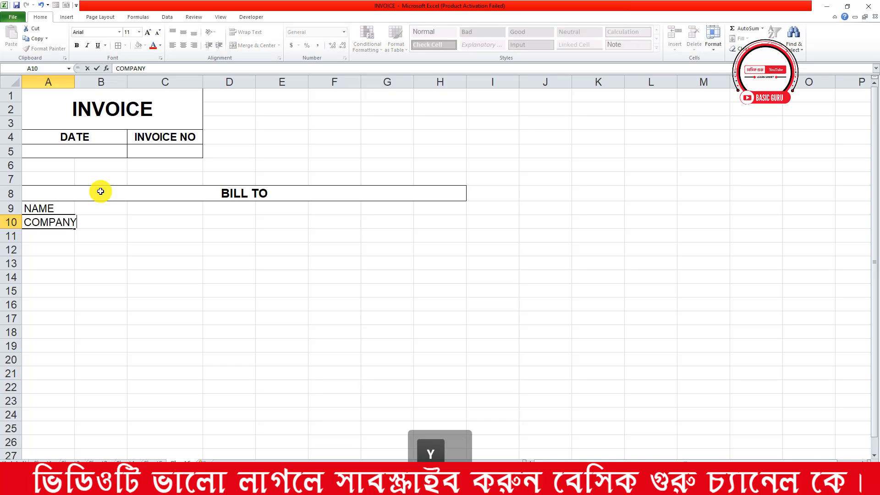
pyautogui.press('Return')
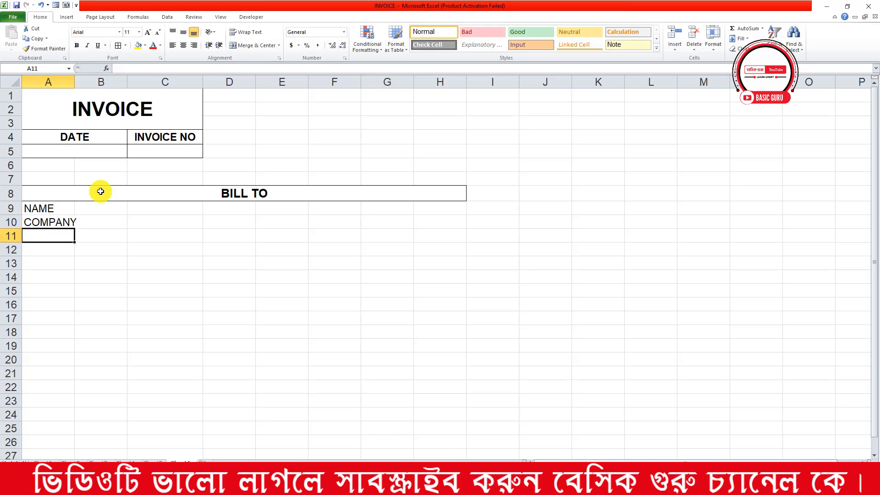
pyautogui.doubleClick(73, 221)
pyautogui.write('NAME')
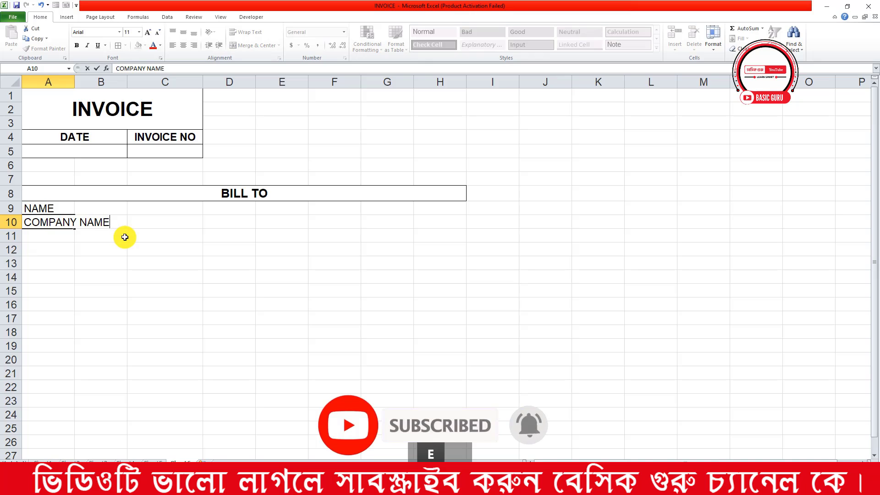
pyautogui.click(56, 237)
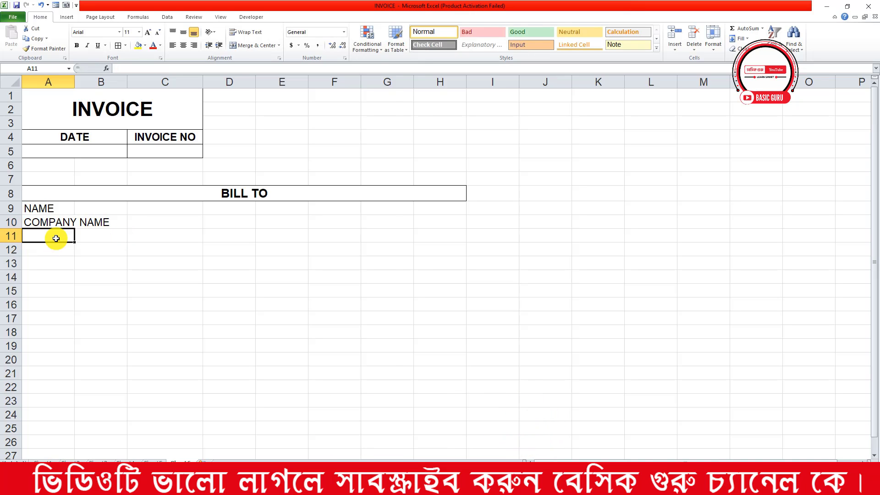
# Enter the labels ADDRESS, PHONE NUMBER and E-MAIL ADDRESS in A11:A13
pyautogui.write('ADDRESS')
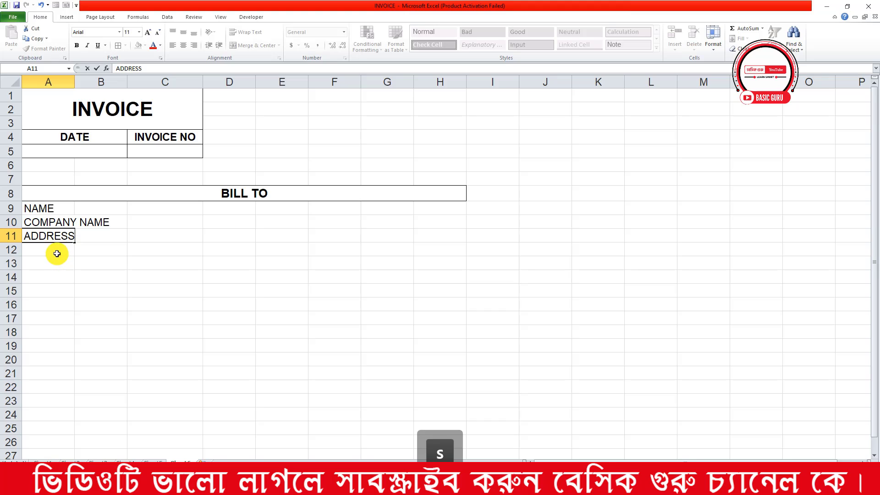
pyautogui.click(58, 252)
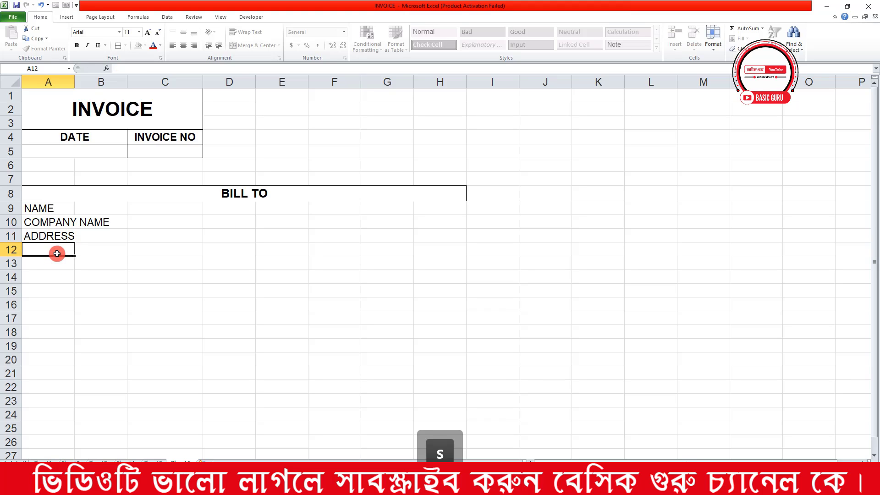
pyautogui.write('P')
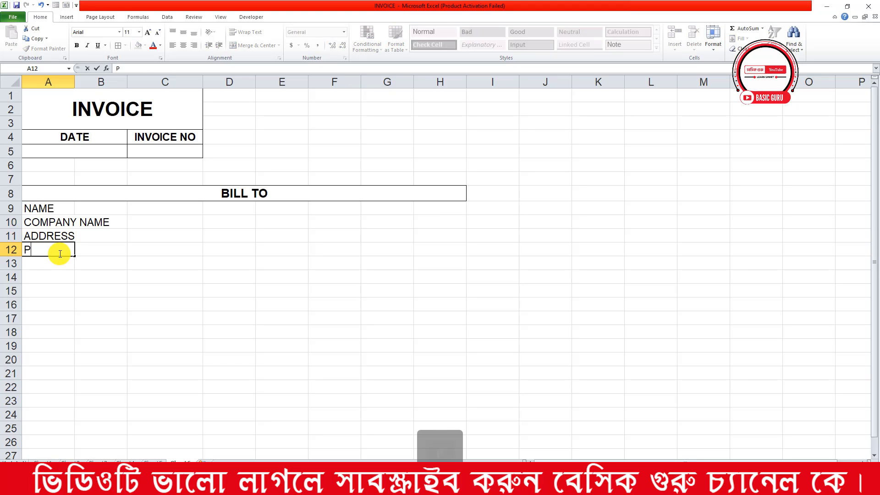
pyautogui.write('HONE N')
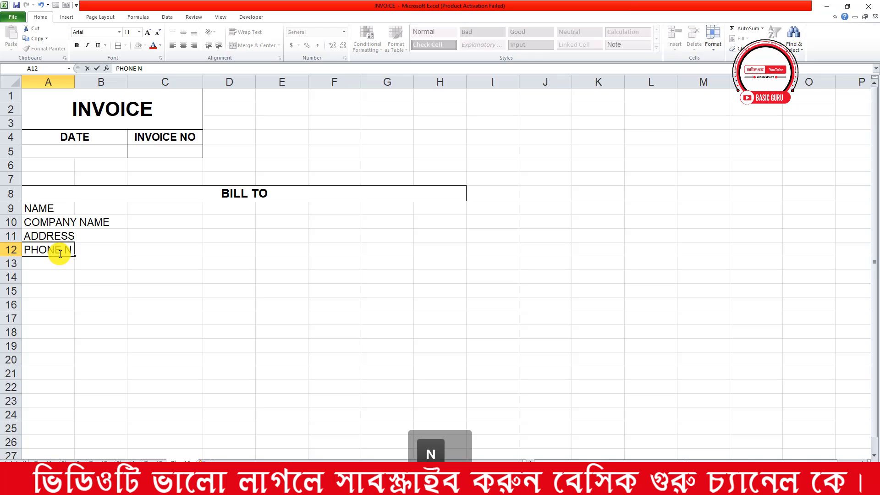
pyautogui.write('UMBER')
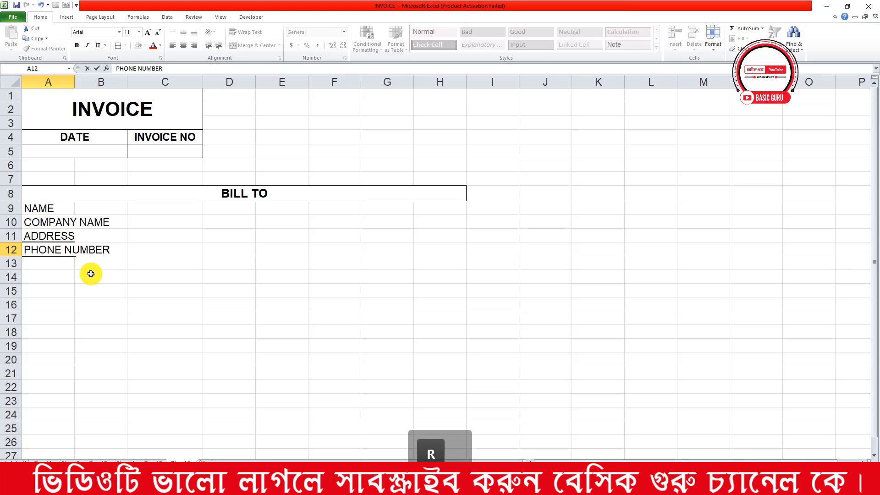
pyautogui.click(47, 262)
pyautogui.write('E-MAI')
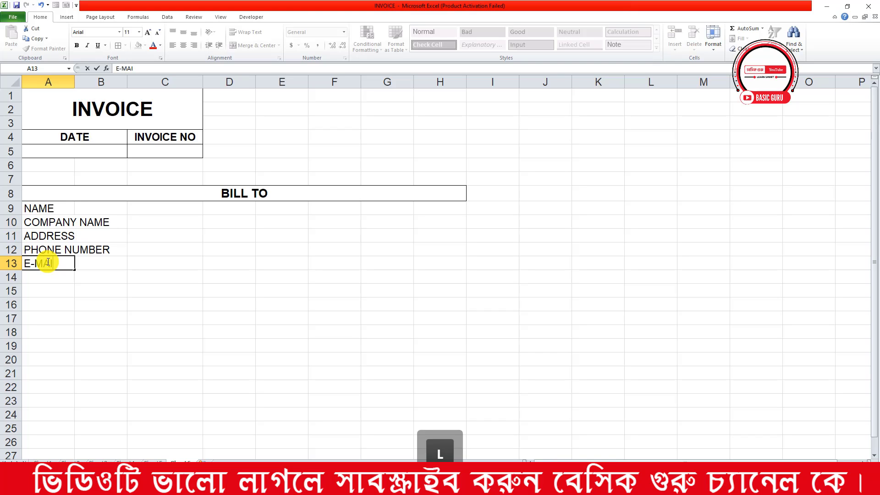
pyautogui.write('L.')
pyautogui.press('BackSpace')
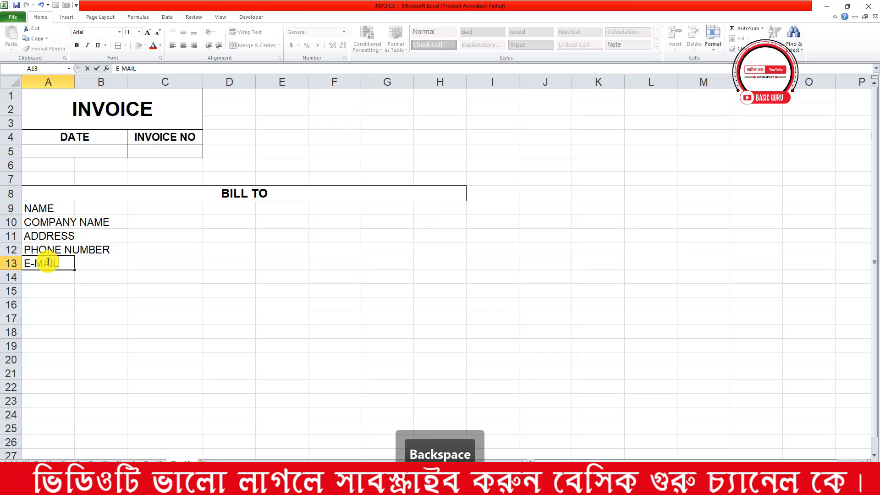
pyautogui.write('ADDRESS')
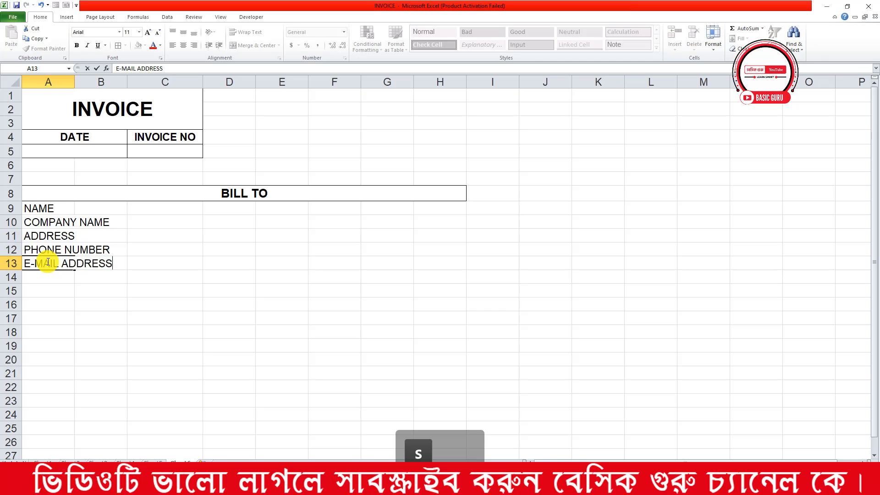
pyautogui.moveTo(135, 291); pyautogui.dragTo(112, 290)
# Merge each label row in A9:B13 across columns A and B
pyautogui.click(64, 207)
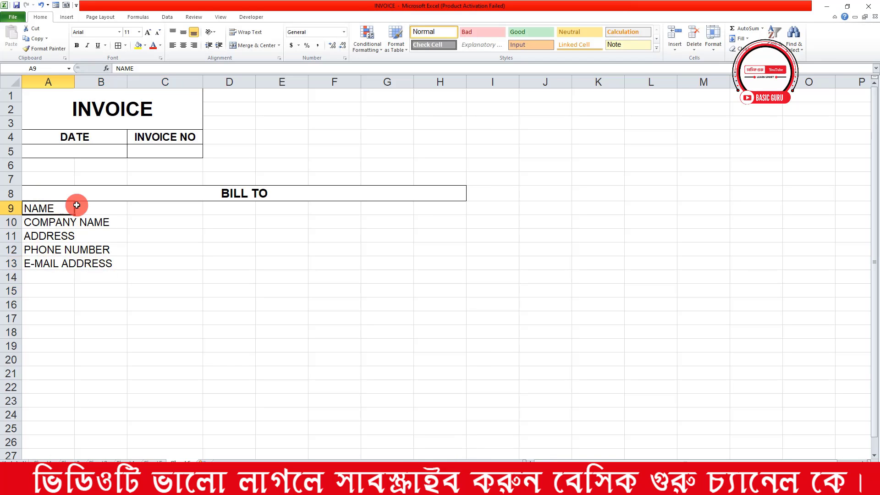
pyautogui.moveTo(77, 205); pyautogui.dragTo(112, 204)
pyautogui.moveTo(27, 214); pyautogui.dragTo(105, 259)
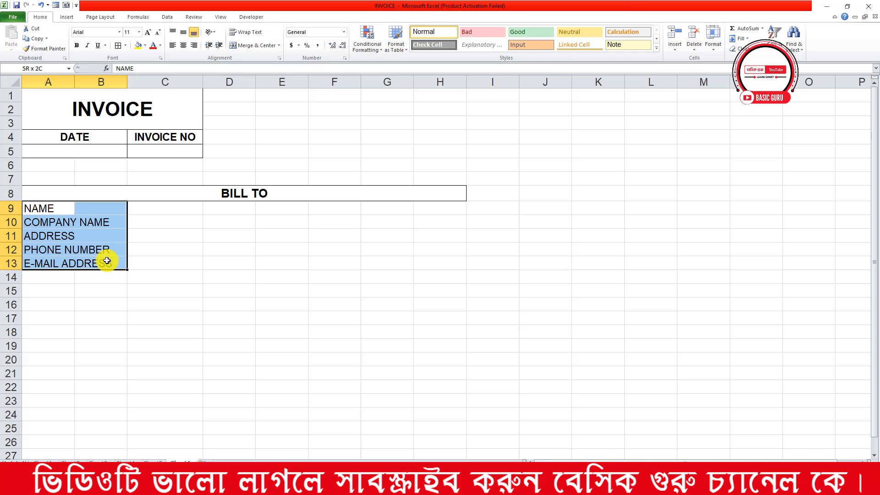
pyautogui.click(279, 46)
pyautogui.click(271, 63)
pyautogui.click(223, 234)
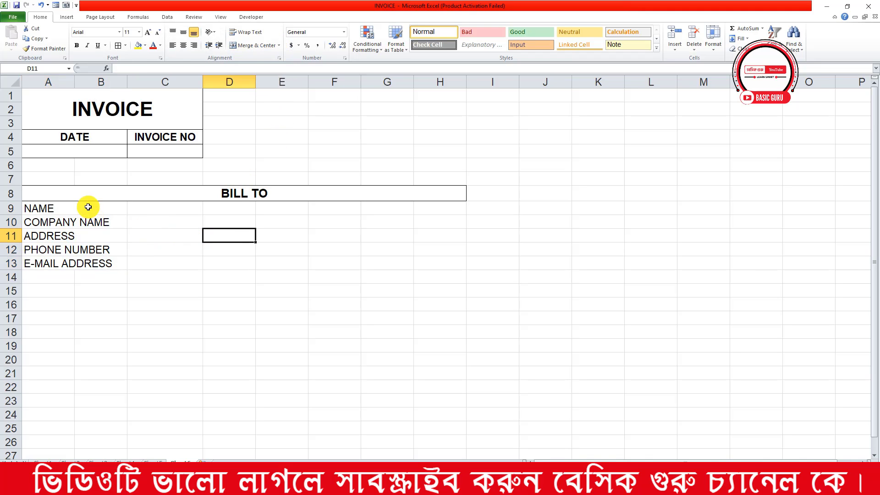
# Apply All Borders to the five Bill To label cells
pyautogui.moveTo(53, 208); pyautogui.dragTo(86, 223)
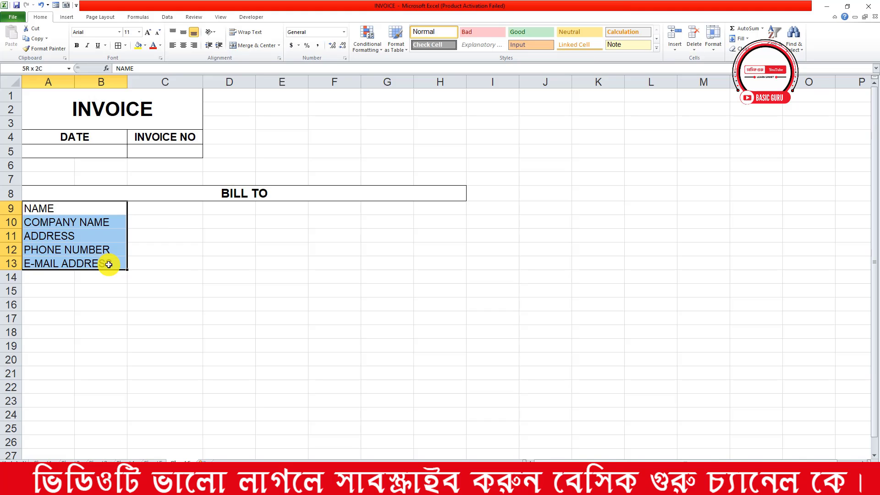
pyautogui.moveTo(109, 264); pyautogui.dragTo(109, 264)
pyautogui.click(118, 44)
pyautogui.click(206, 248)
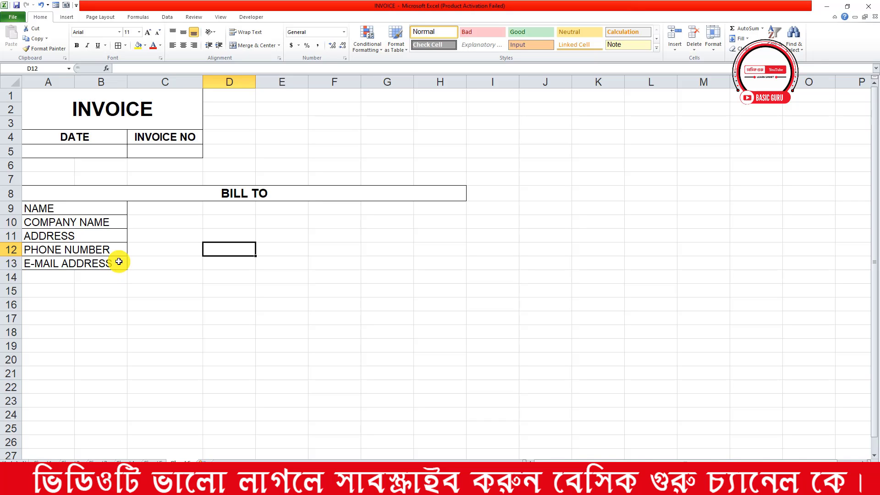
# Enter SERIAL in A15 and PRODUCT DESCRIPTION merged and centred across B15:F15
pyautogui.click(47, 290)
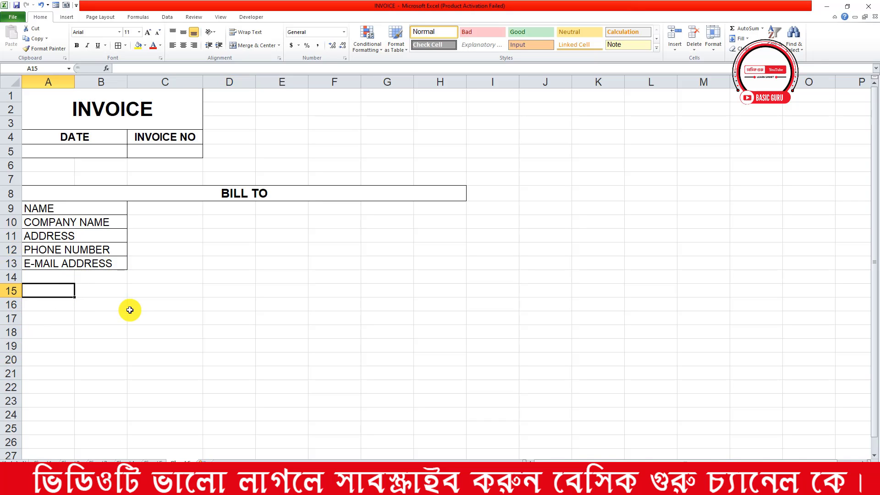
pyautogui.write('SR')
pyautogui.press('BackSpace')
pyautogui.write('ERIAL')
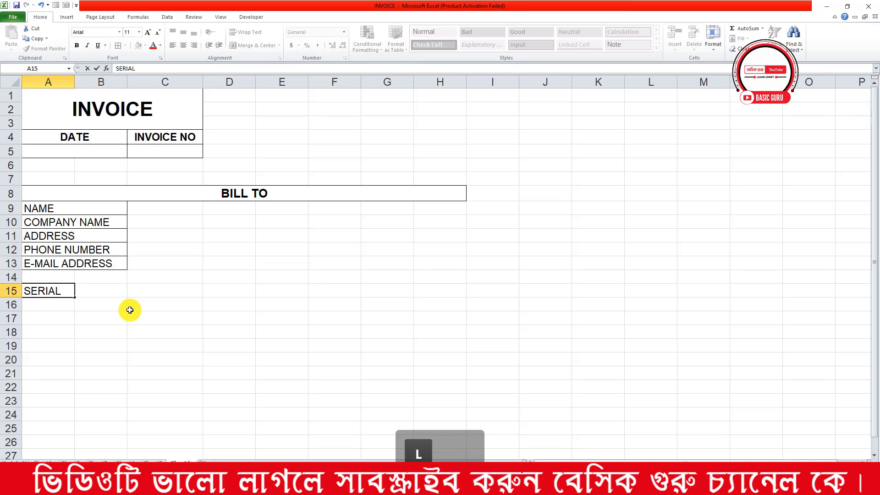
pyautogui.press('Tab')
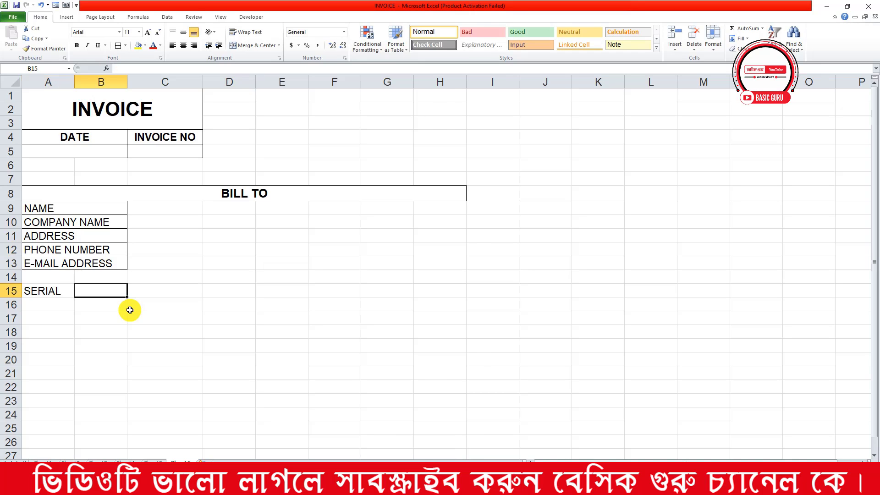
pyautogui.write('PRODU')
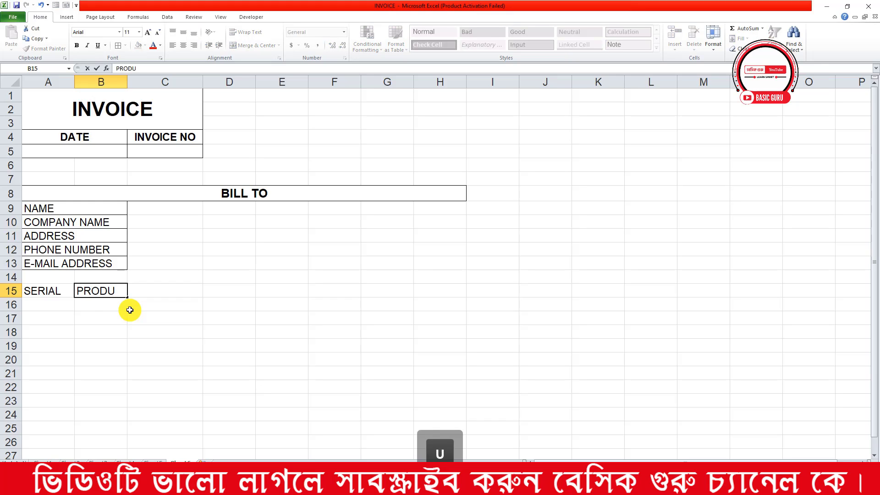
pyautogui.write('CT ')
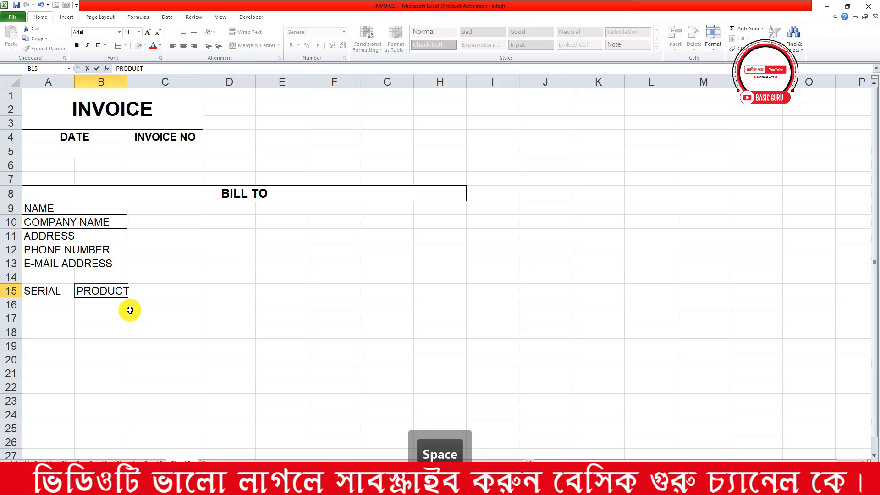
pyautogui.write('DESCRI')
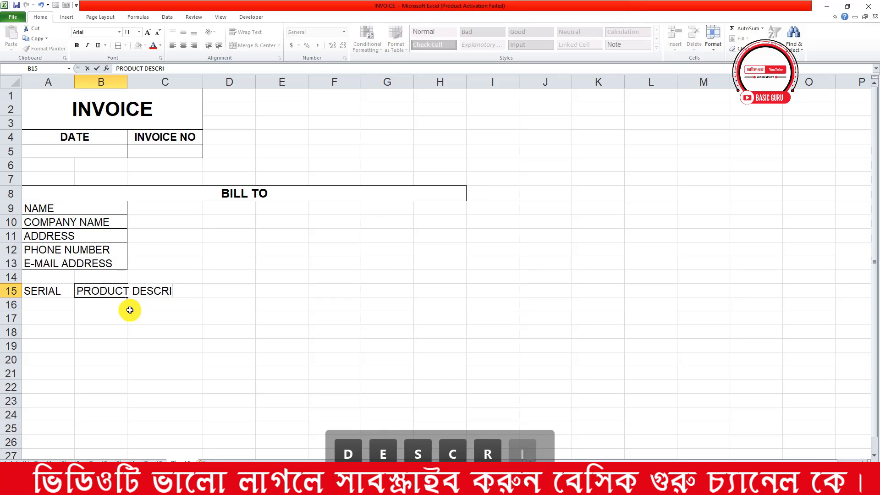
pyautogui.write('PTION')
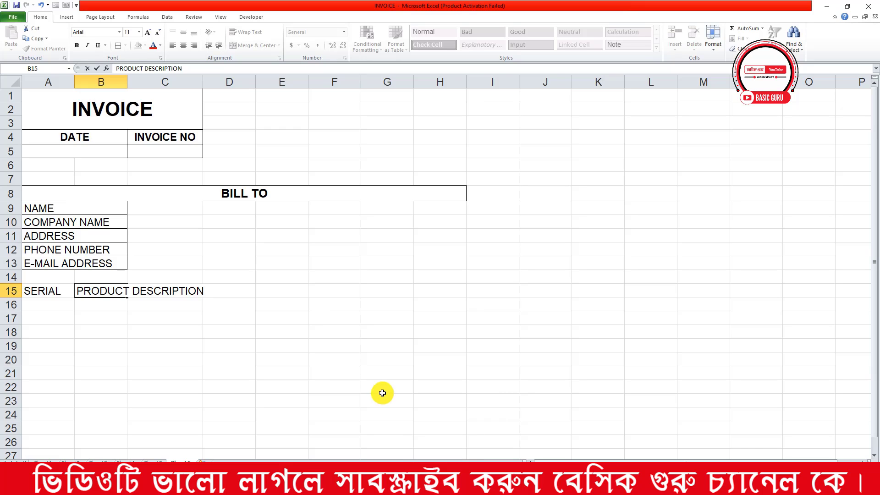
pyautogui.press('Return')
pyautogui.moveTo(102, 294); pyautogui.dragTo(317, 291)
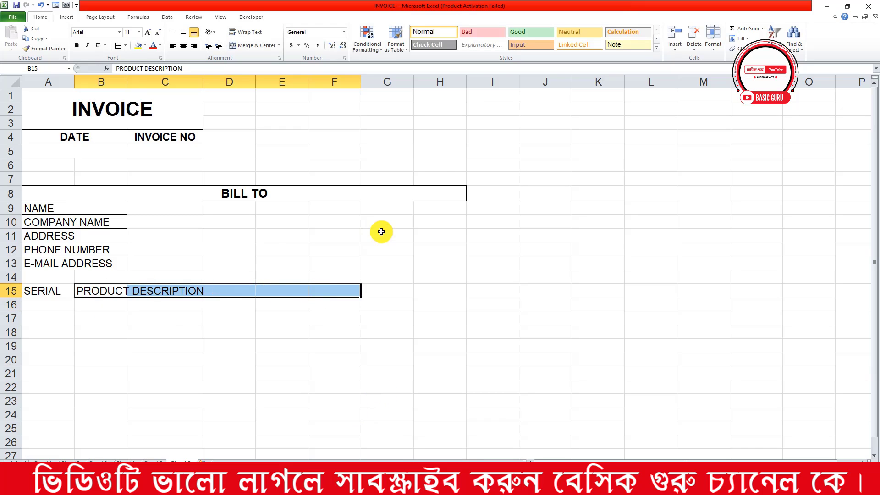
pyautogui.click(252, 52)
# Add the PRICE, QUANTITY and TOTAL headings in G15:I15 and widen column H
pyautogui.click(392, 292)
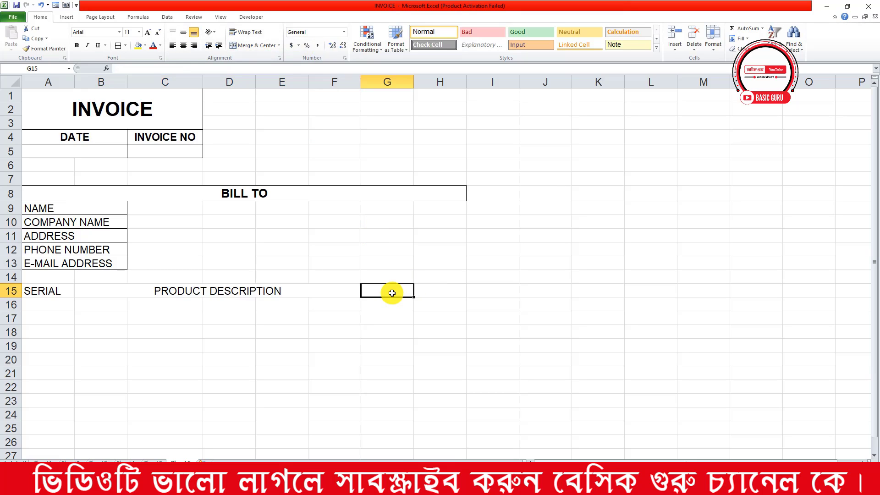
pyautogui.write('PRI')
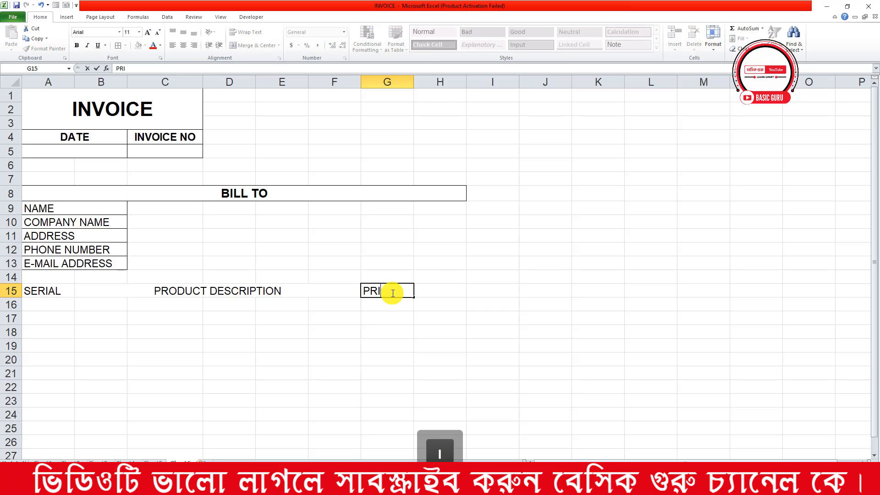
pyautogui.write('CE')
pyautogui.press('Tab')
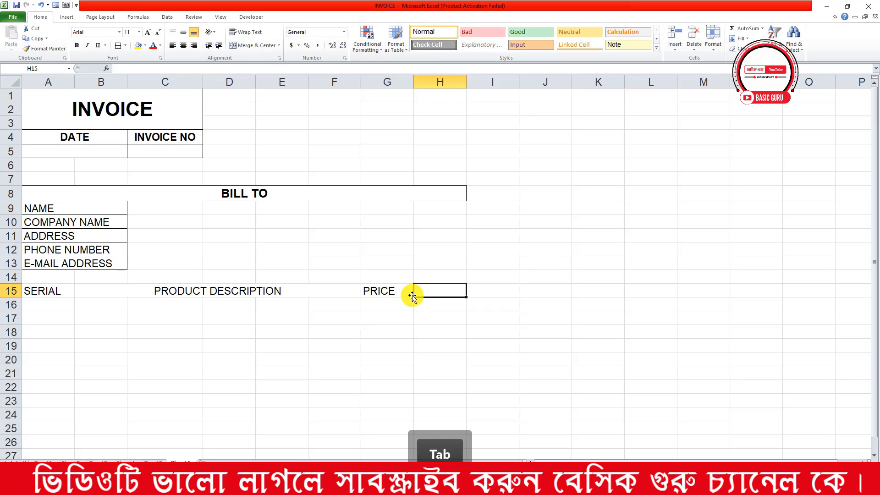
pyautogui.write('QUANTITY')
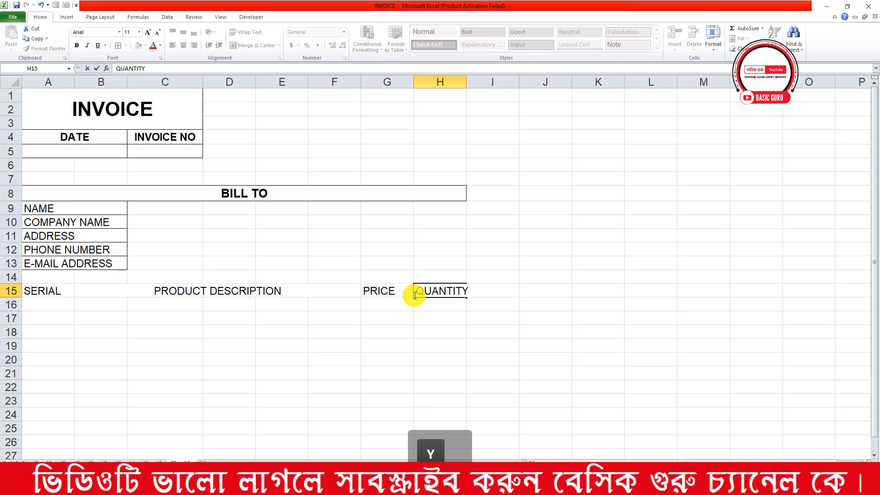
pyautogui.press('Tab')
pyautogui.write('T')
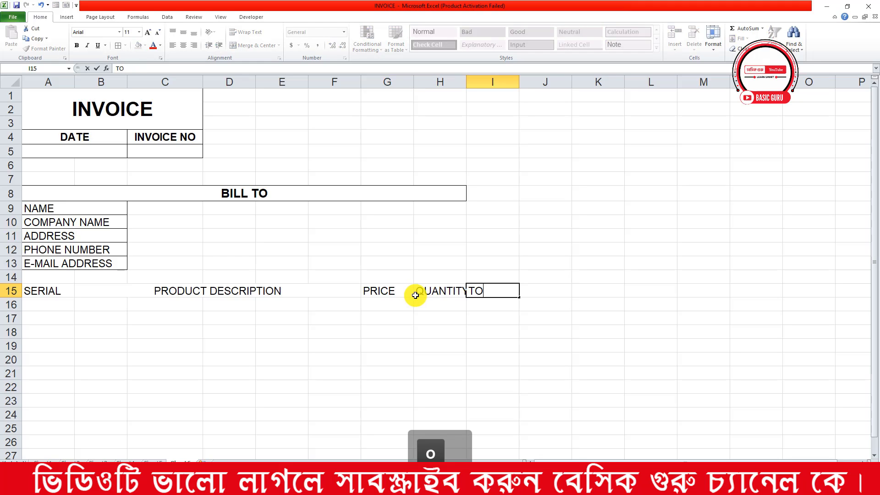
pyautogui.click(477, 319)
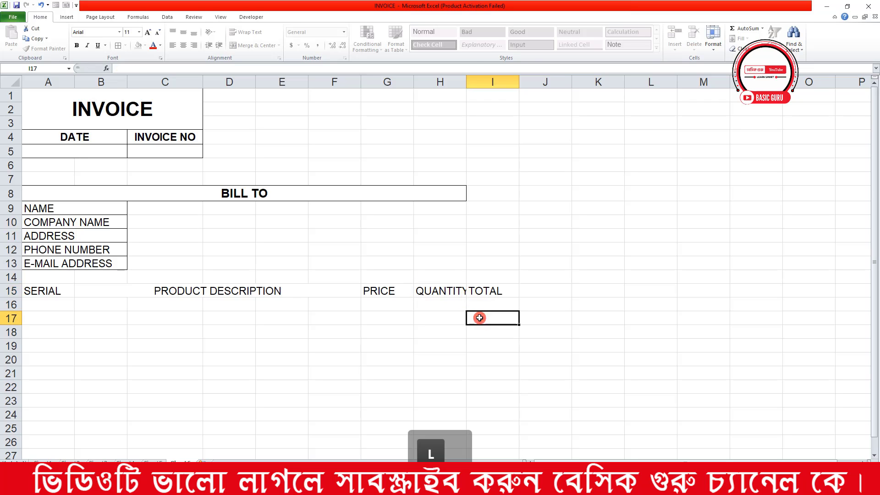
pyautogui.moveTo(466, 80); pyautogui.dragTo(479, 80)
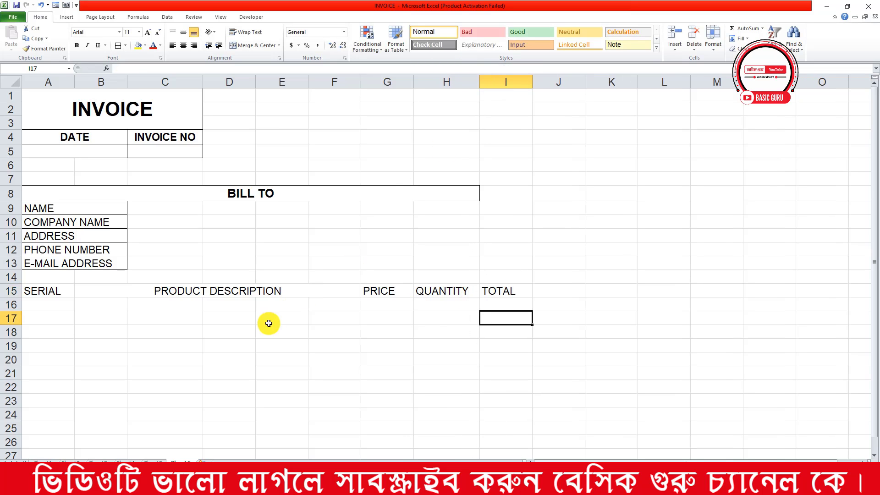
# Fill serial numbers 1 to 10 down A16:A25 from a 1, 2 start
pyautogui.click(60, 309)
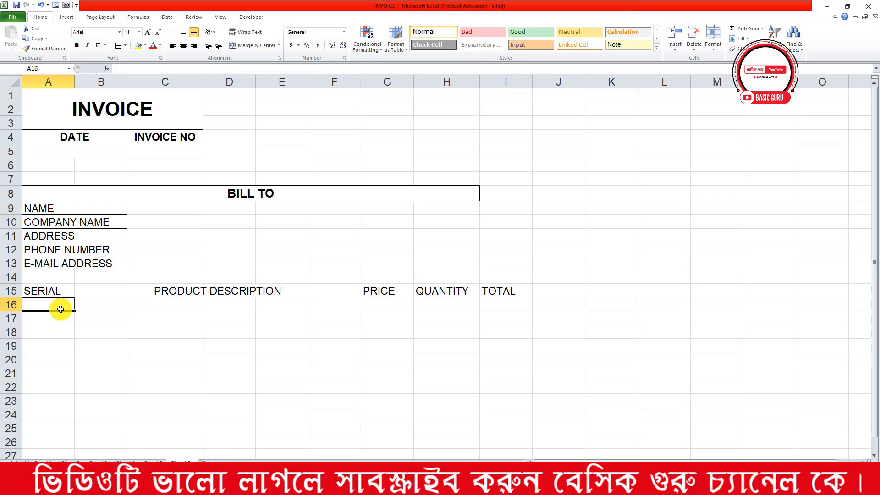
pyautogui.write('1')
pyautogui.press('Return')
pyautogui.write('2')
pyautogui.press('Return')
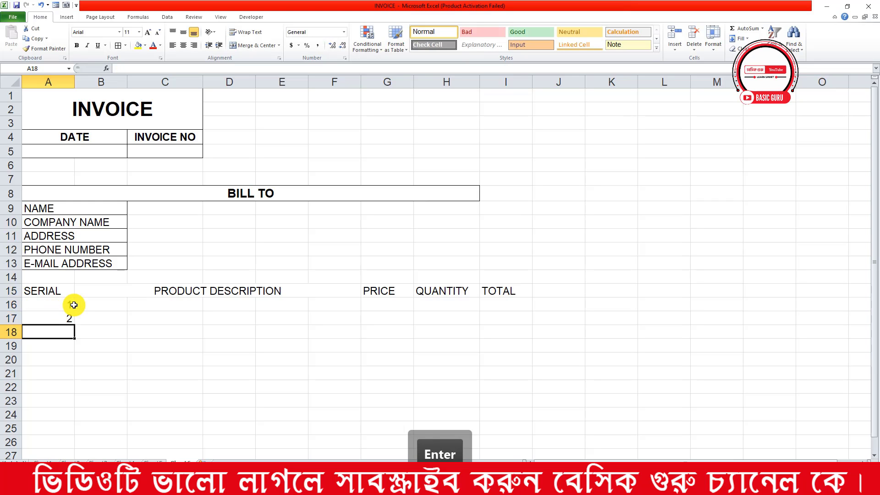
pyautogui.scroll(-1, 75, 304)
pyautogui.moveTo(43, 262); pyautogui.dragTo(64, 390)
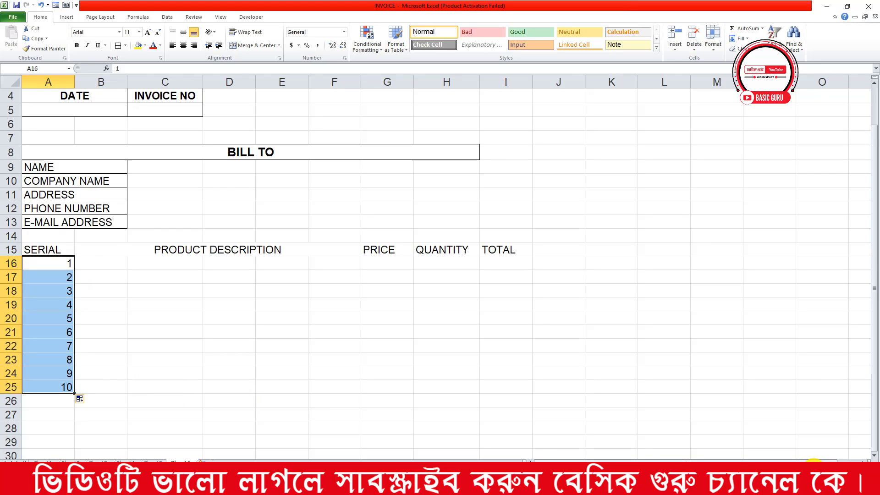
pyautogui.click(813, 471)
pyautogui.click(325, 337)
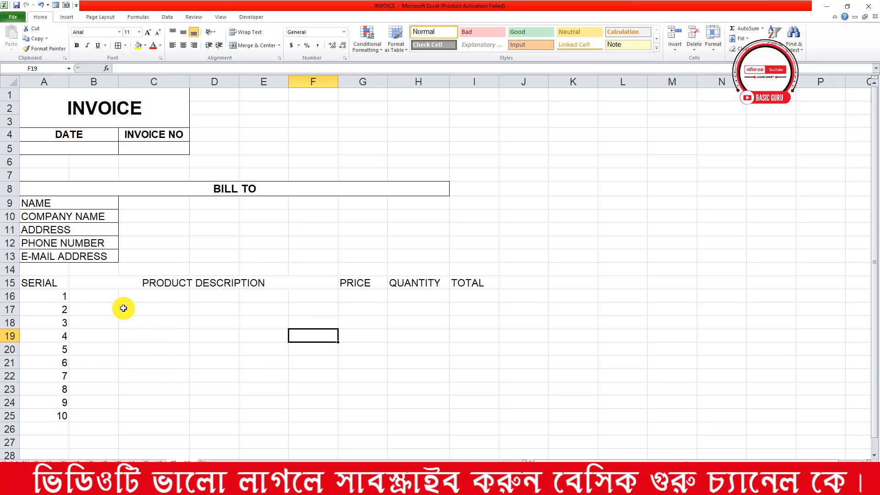
# Merge each product row across B16:F25, then merge and centre F1:H1
pyautogui.moveTo(109, 298); pyautogui.dragTo(310, 413)
pyautogui.click(279, 45)
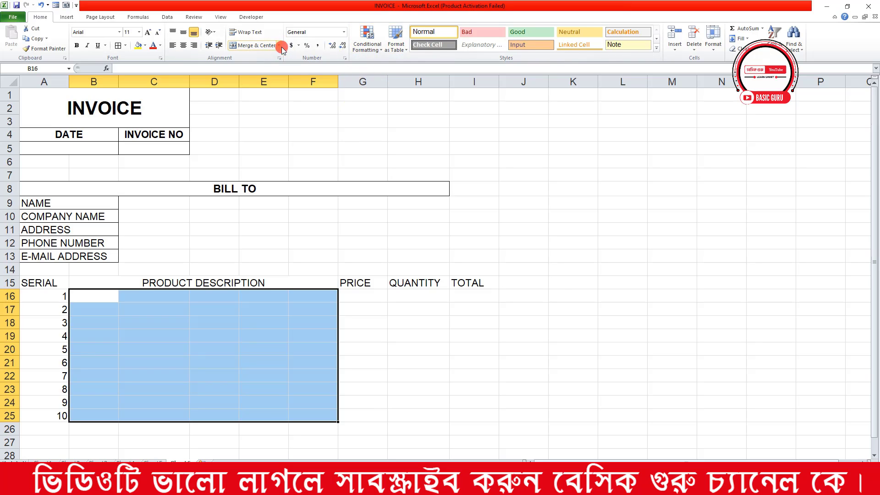
pyautogui.click(283, 63)
pyautogui.click(265, 305)
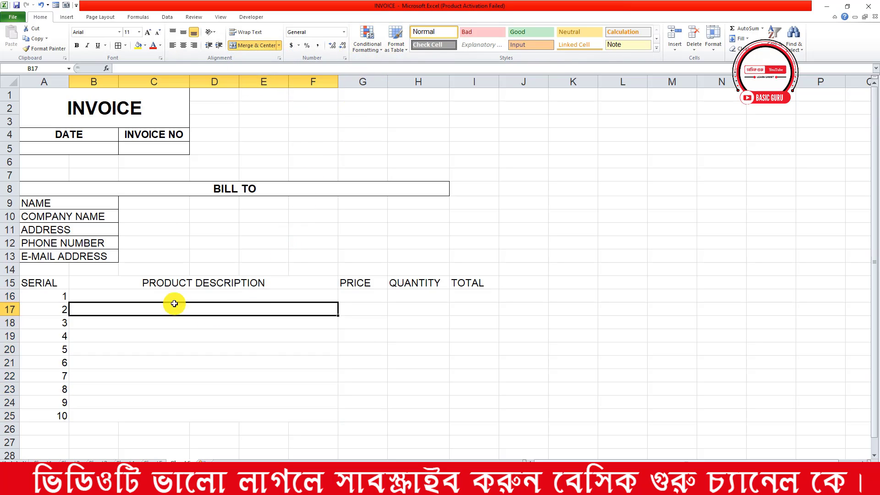
pyautogui.click(134, 299)
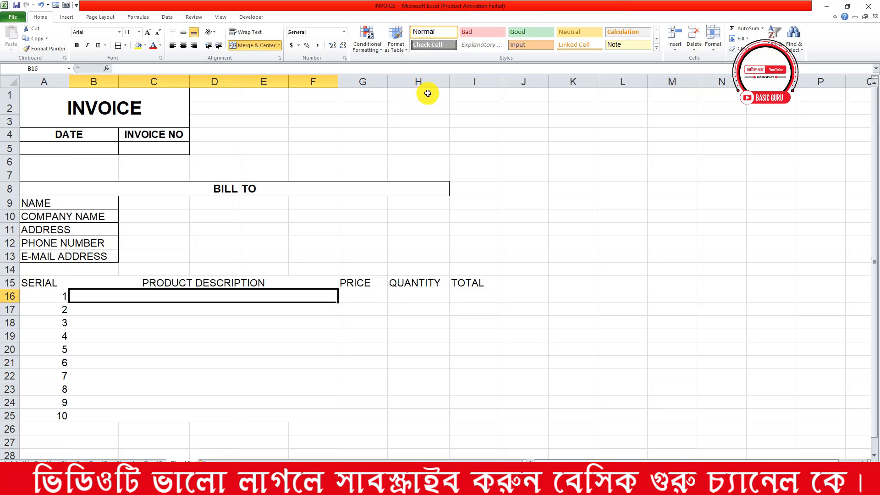
pyautogui.moveTo(428, 93); pyautogui.dragTo(334, 91)
pyautogui.click(234, 47)
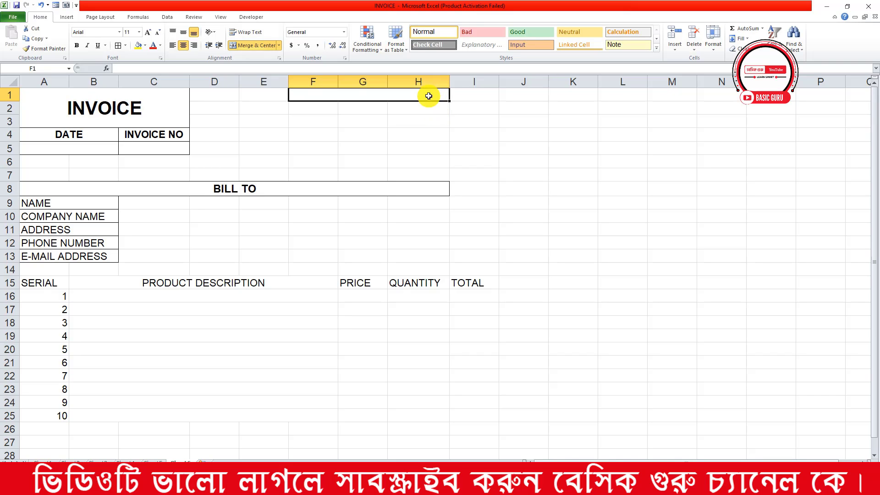
# Merge each row of F1:H4 across into single cells
pyautogui.moveTo(429, 96); pyautogui.dragTo(420, 137)
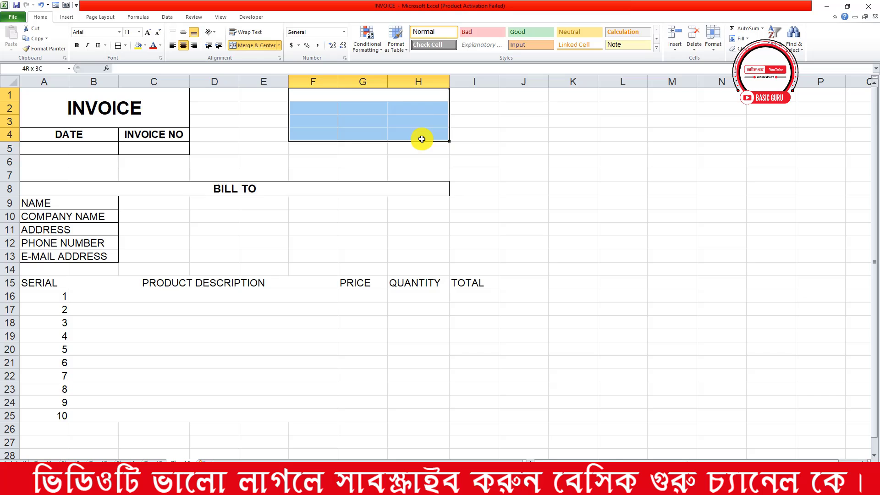
pyautogui.click(278, 45)
pyautogui.click(270, 61)
pyautogui.click(391, 115)
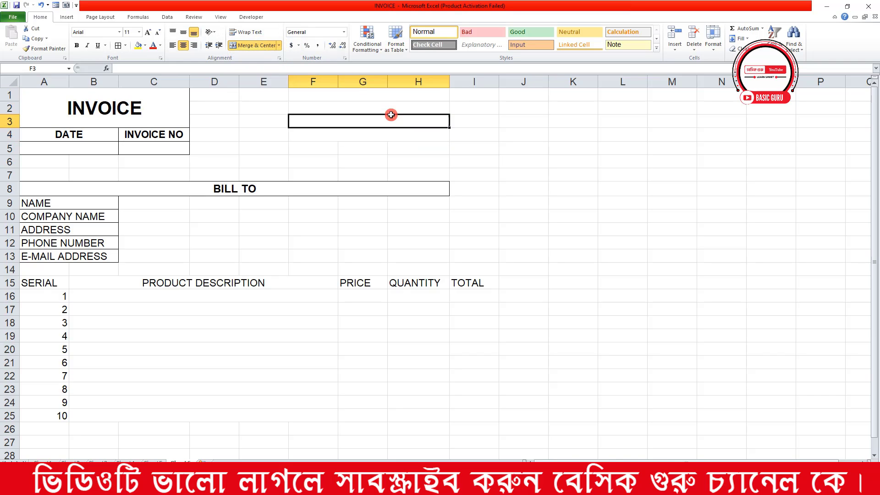
pyautogui.click(375, 94)
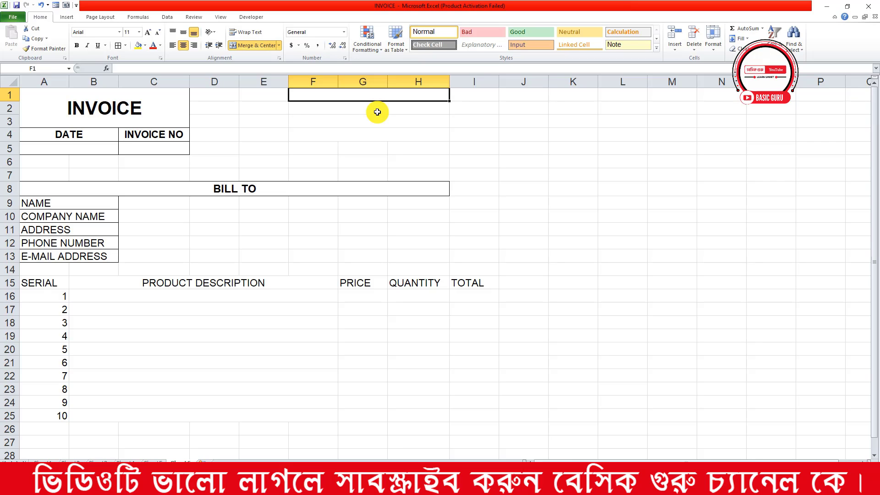
# Type BASIC GURU COMPUTER HOUSE into merged cell F1
pyautogui.write('BASI')
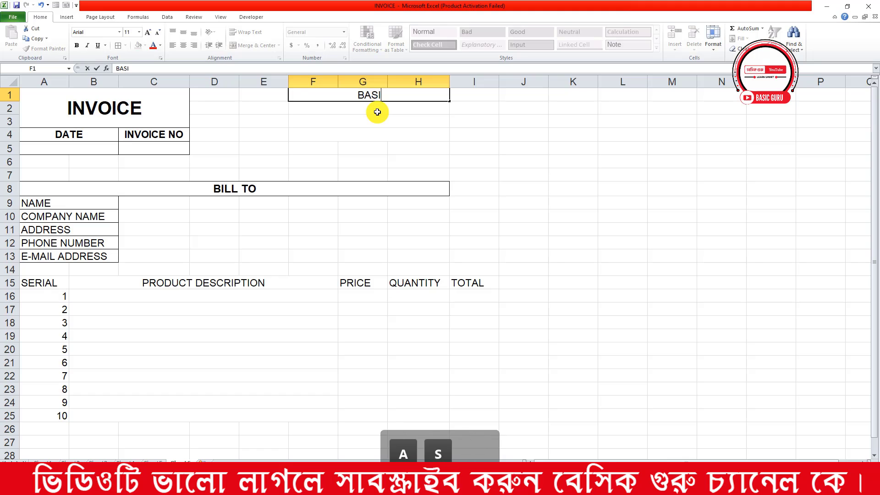
pyautogui.write('C GURU')
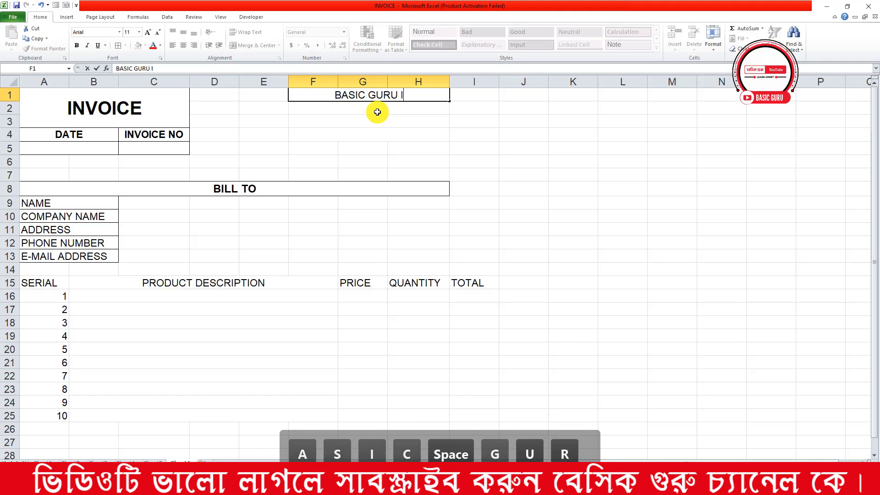
pyautogui.press('BackSpace')
pyautogui.write('COP')
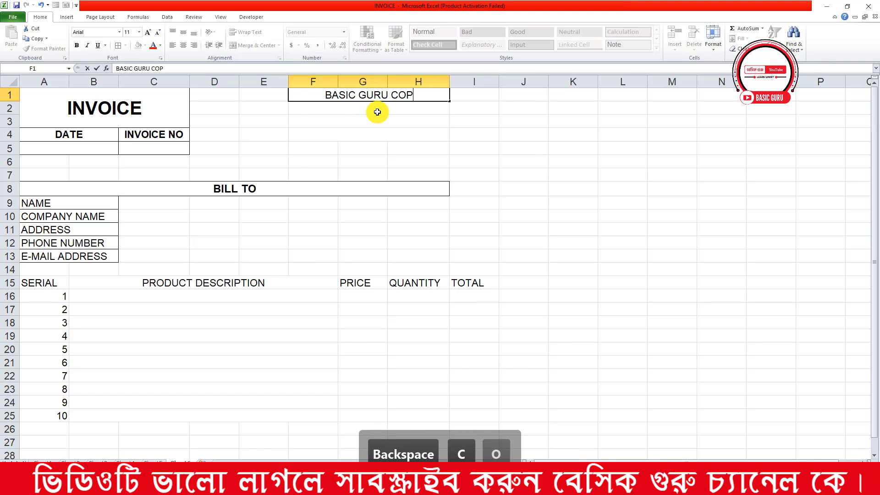
pyautogui.press('BackSpace')
pyautogui.write('MP')
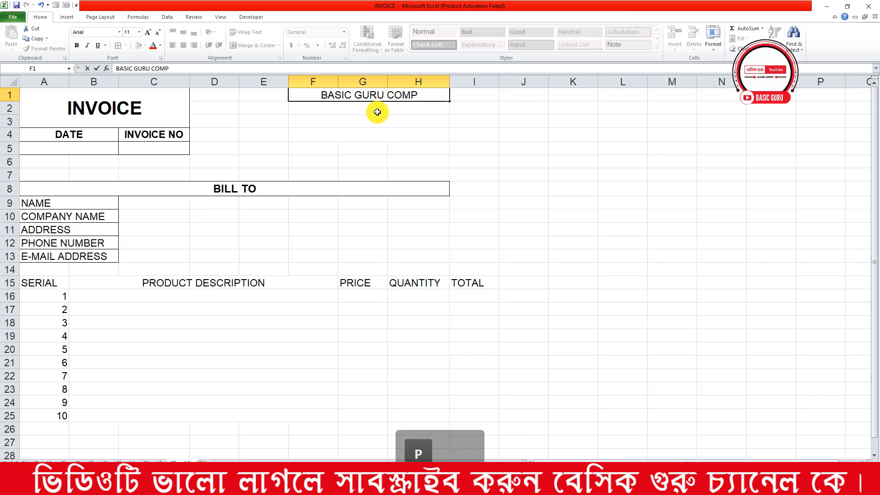
pyautogui.write('UTER HOUSE')
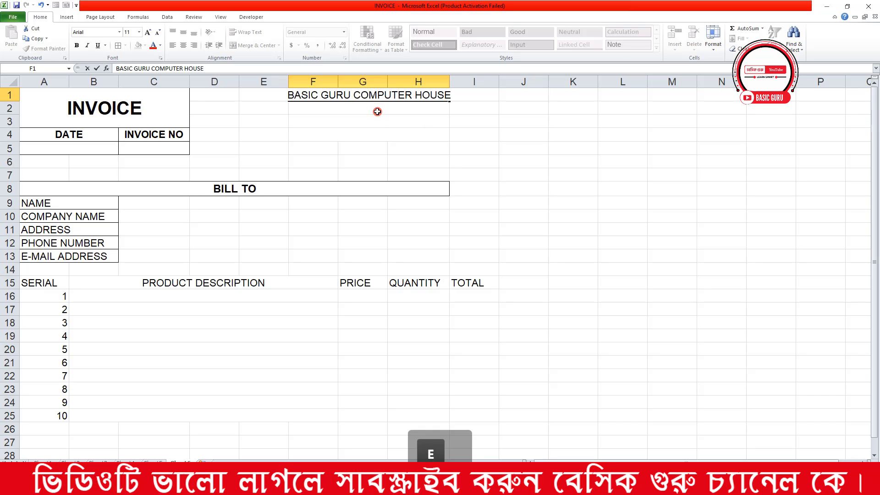
pyautogui.press('Return')
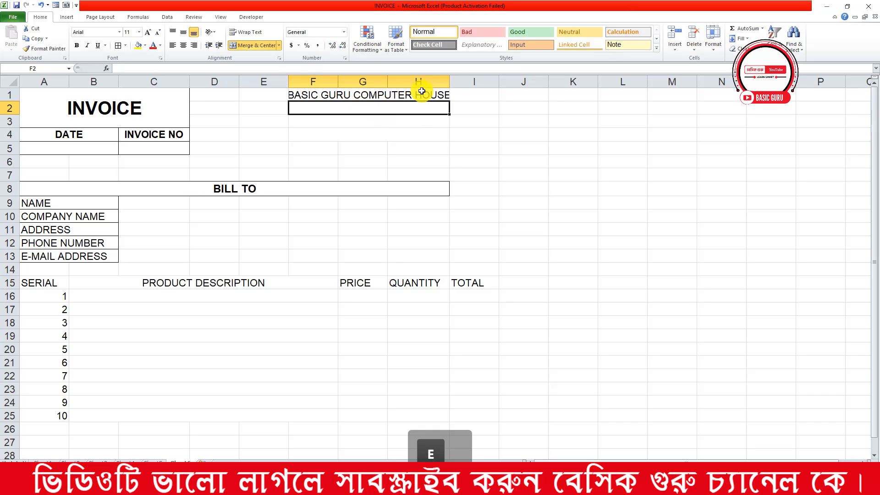
# Widen column H and enter the shop's street address in row 2
pyautogui.moveTo(450, 78); pyautogui.dragTo(462, 77)
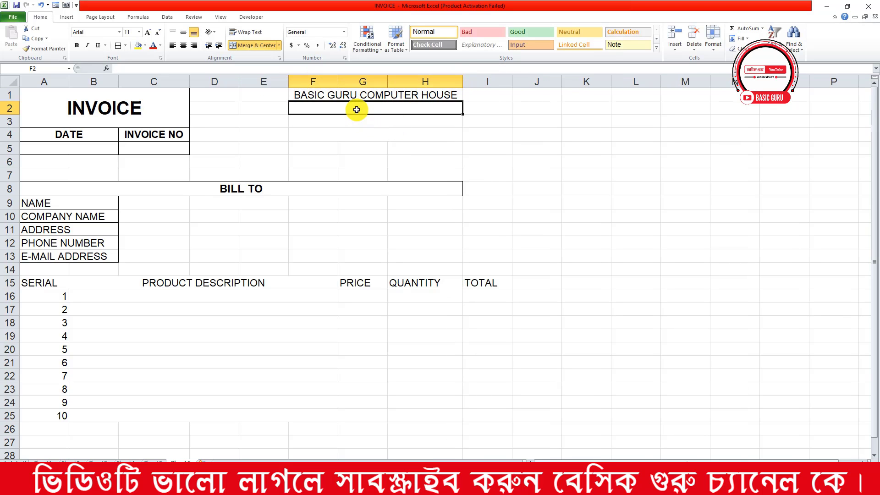
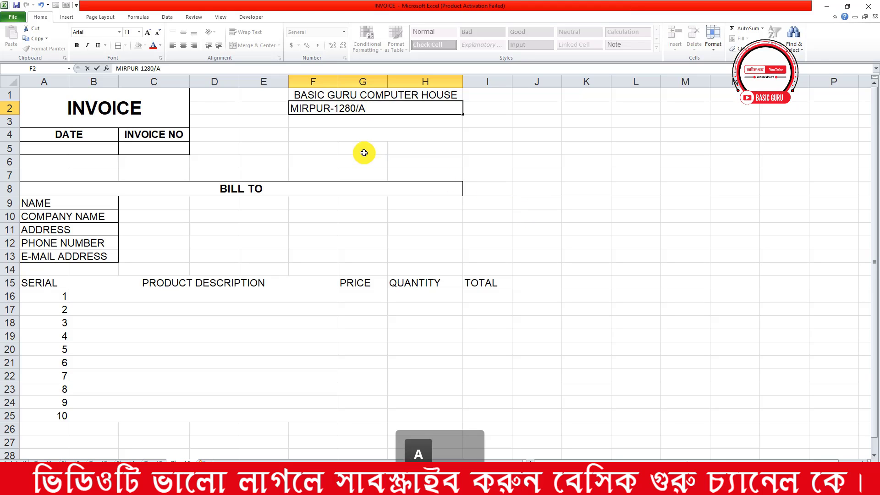
pyautogui.press('Return')
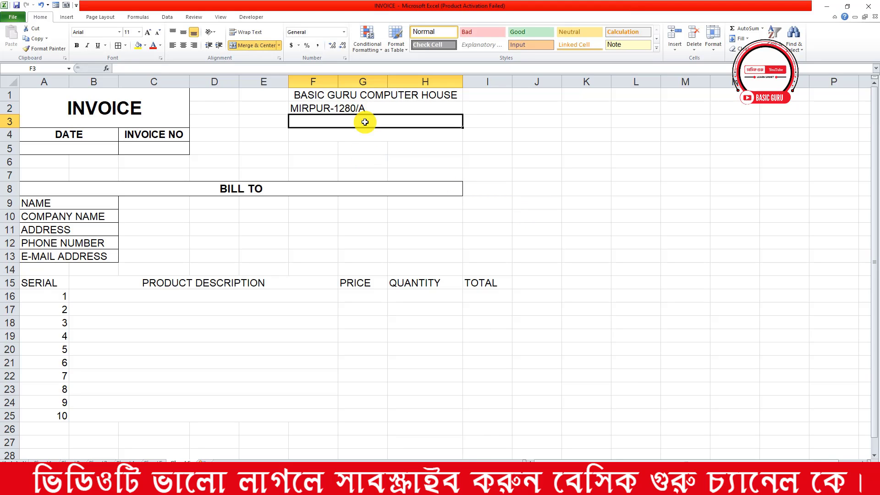
# Enter the shop's mobile number in row 3 and its e-mail address in row 4
pyautogui.write('MO')
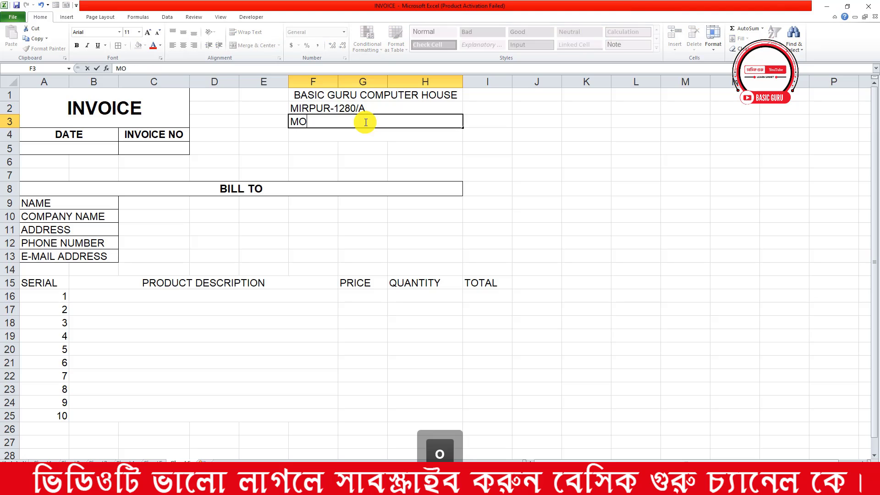
pyautogui.write('BILE NO-017455')
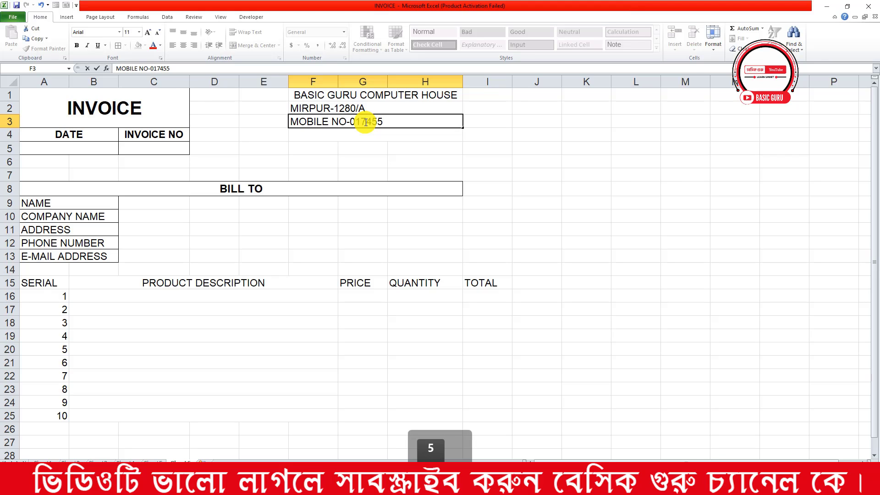
pyautogui.write('-XXXXX')
pyautogui.press('Return')
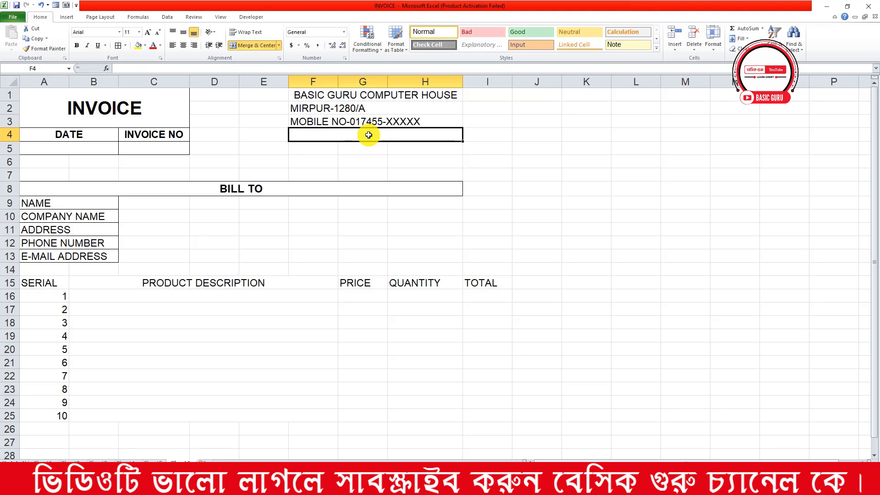
pyautogui.write('EMAIL')
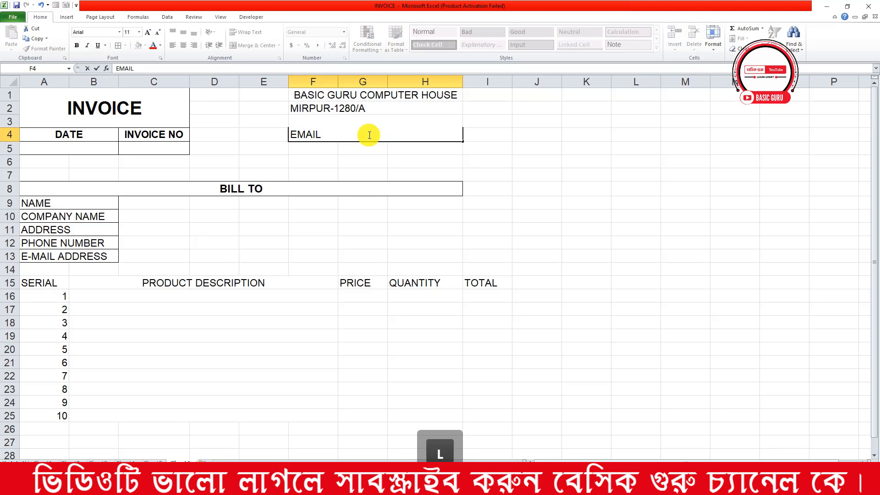
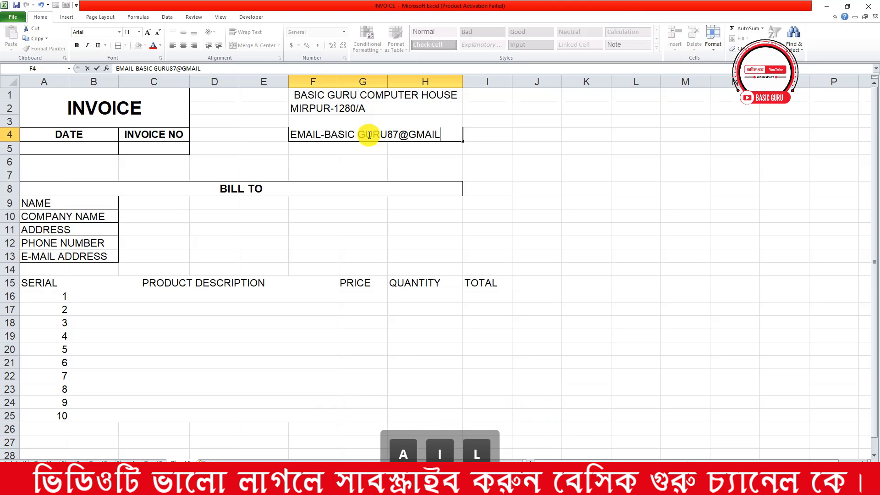
pyautogui.click(481, 186)
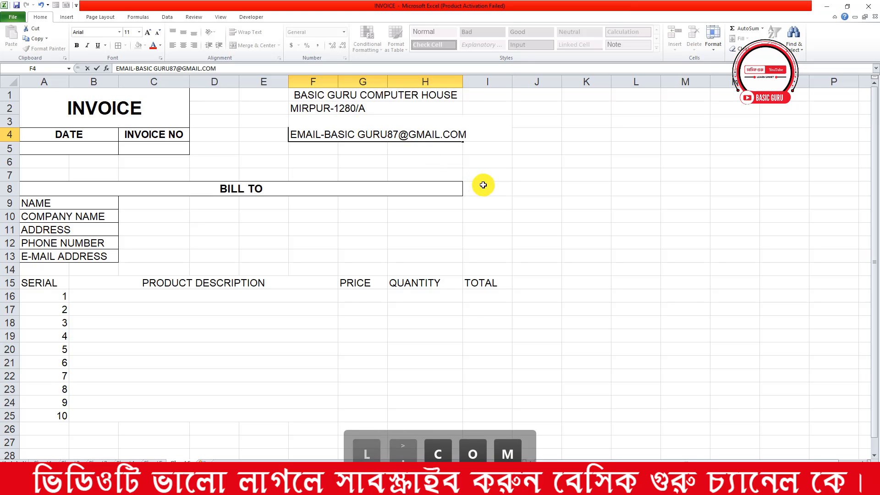
# Widen column H and right-align the header block F1:H4 at font size 10
pyautogui.moveTo(461, 83); pyautogui.dragTo(479, 83)
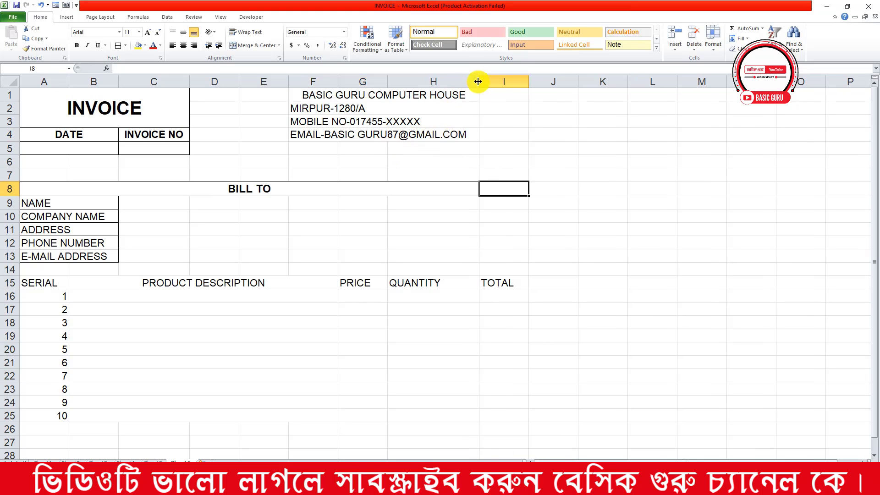
pyautogui.moveTo(338, 93); pyautogui.dragTo(337, 133)
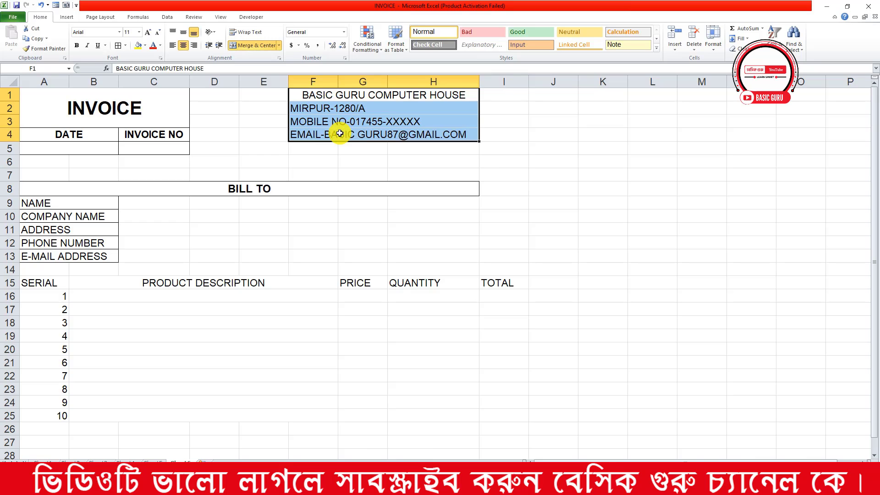
pyautogui.click(195, 47)
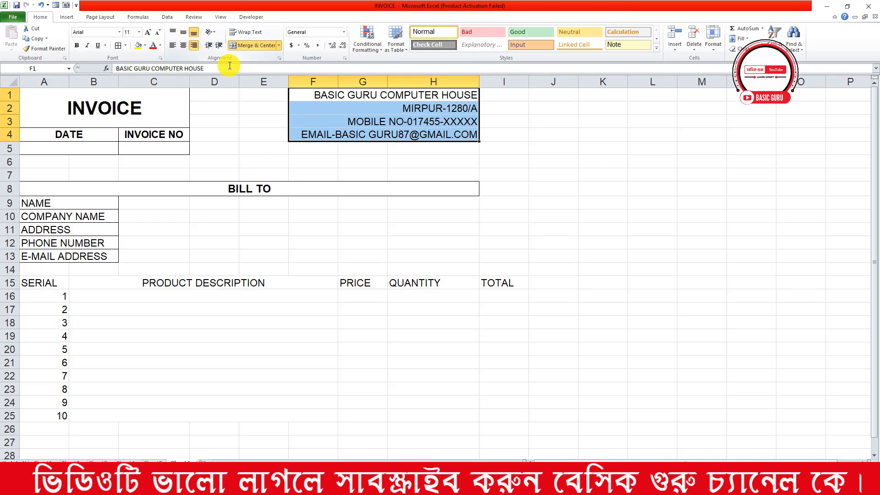
pyautogui.click(603, 175)
pyautogui.moveTo(434, 102); pyautogui.dragTo(404, 131)
pyautogui.click(158, 32)
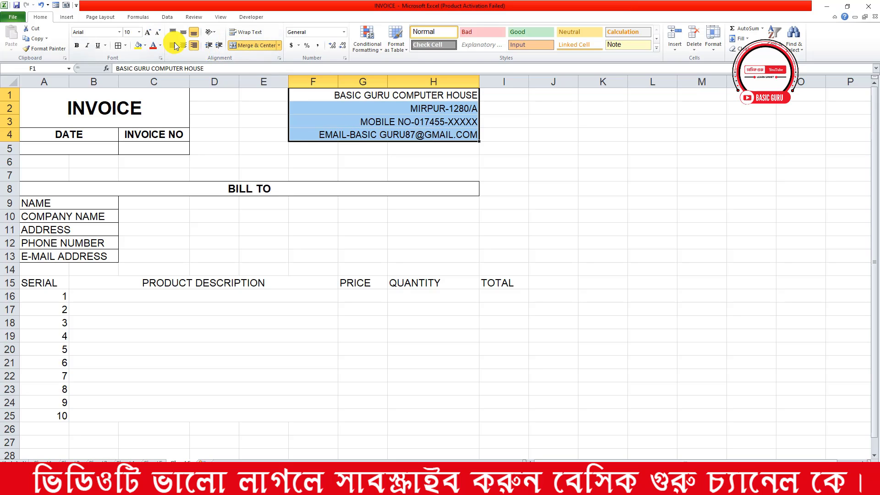
# Make the company name BASIC GURU COMPUTER HOUSE in F1 bold at 12 pt
pyautogui.click(393, 95)
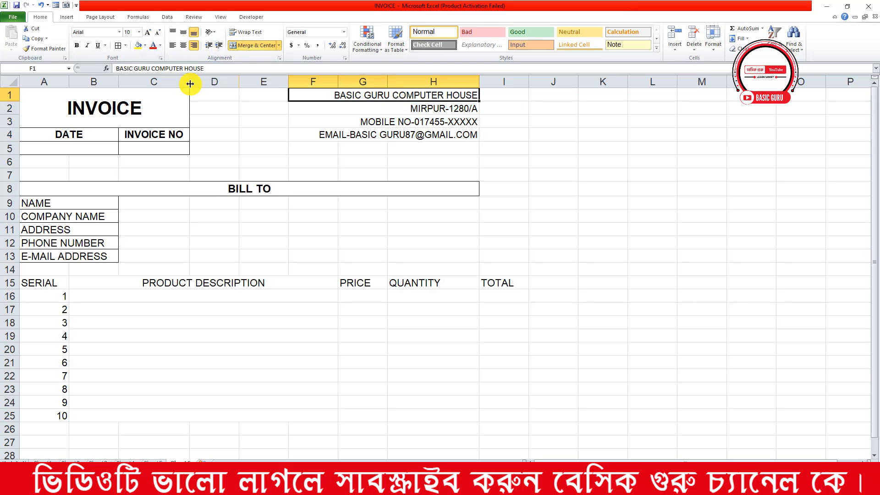
pyautogui.click(76, 45)
pyautogui.click(147, 32)
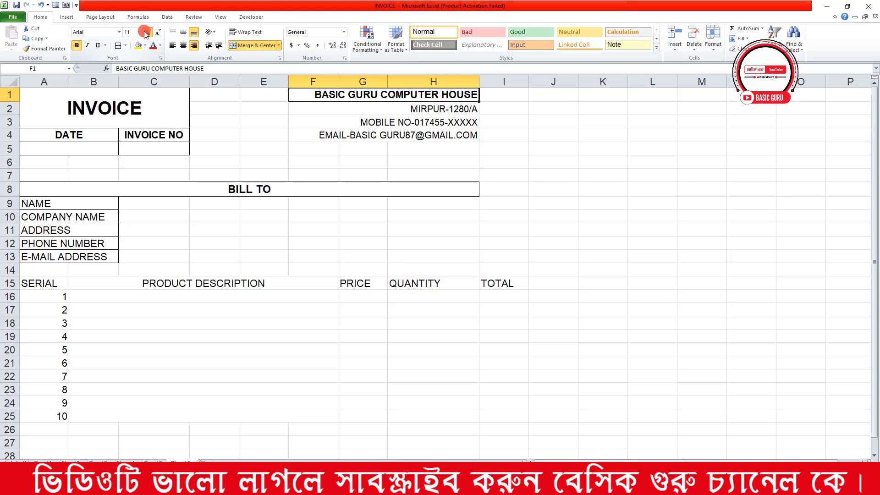
pyautogui.click(147, 32)
pyautogui.click(349, 150)
# Apply All Borders to the header block F1:H4
pyautogui.click(362, 135)
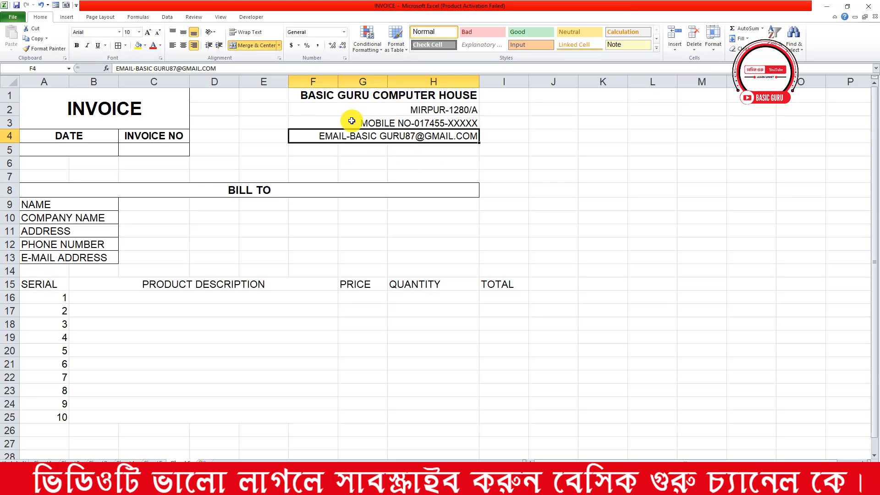
pyautogui.moveTo(350, 95); pyautogui.dragTo(355, 135)
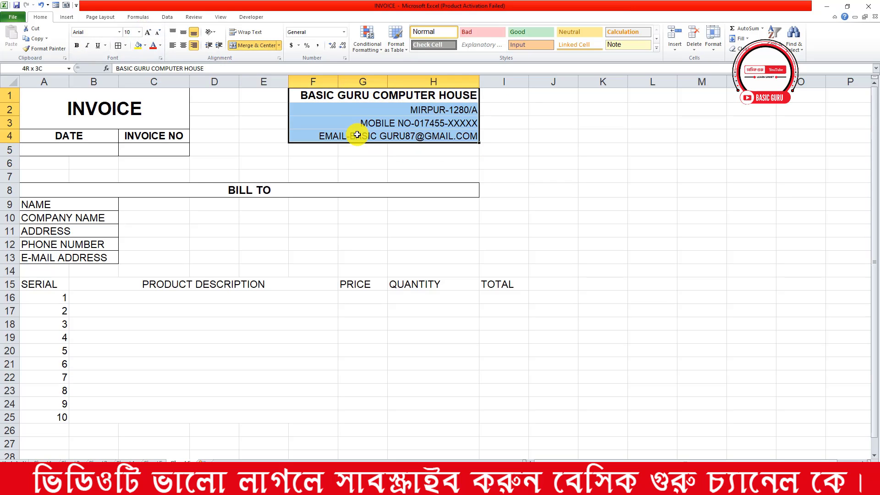
pyautogui.click(118, 45)
pyautogui.click(482, 177)
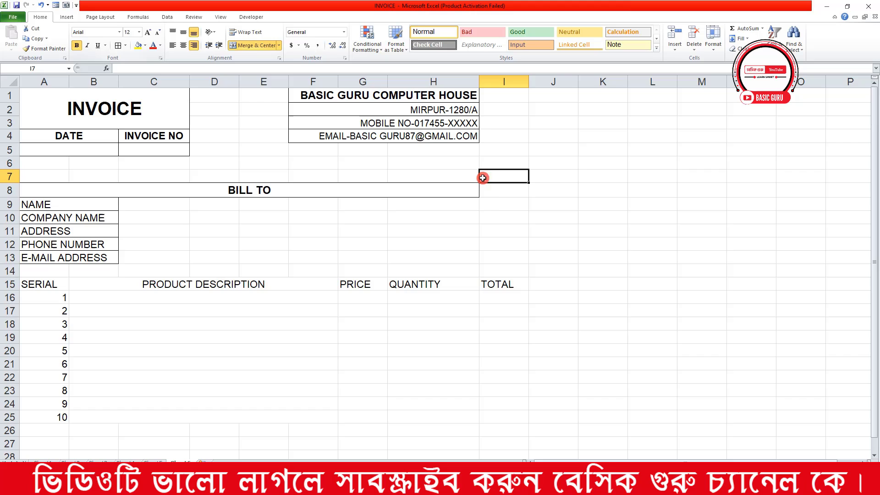
pyautogui.click(449, 323)
# Add All Borders to the product table A15:I25
pyautogui.moveTo(44, 286); pyautogui.dragTo(482, 417)
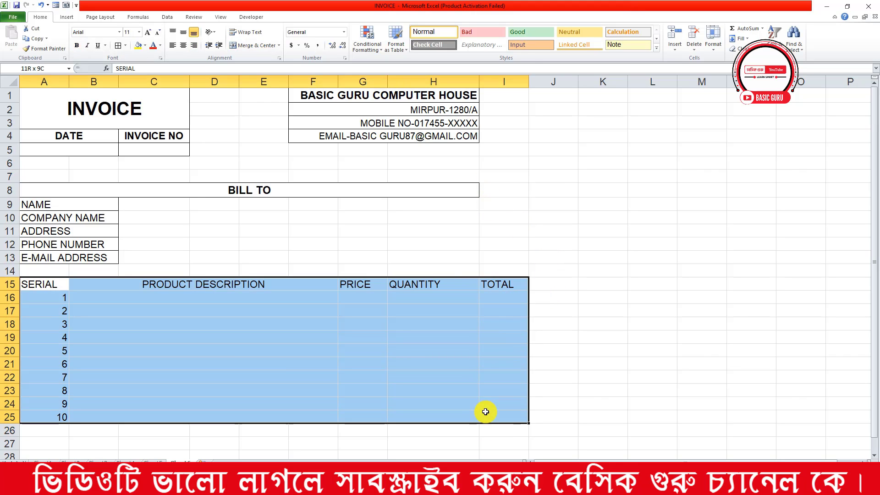
pyautogui.click(118, 45)
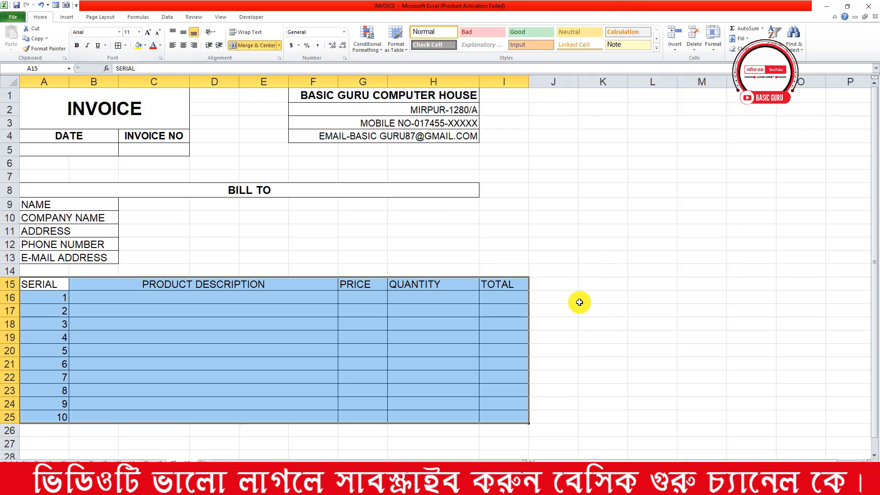
pyautogui.moveTo(580, 301); pyautogui.dragTo(542, 304)
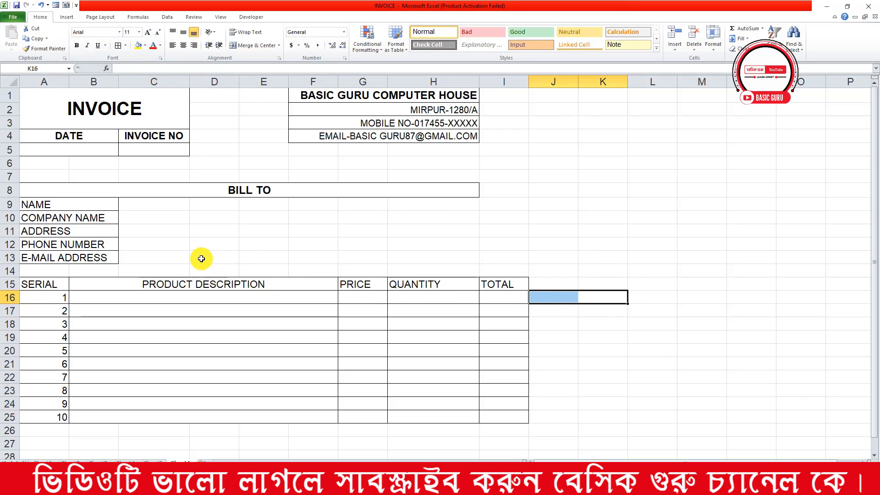
# Merge Across each Bill To row in C9:H12 and border rows 9–13
pyautogui.moveTo(147, 204); pyautogui.dragTo(465, 255)
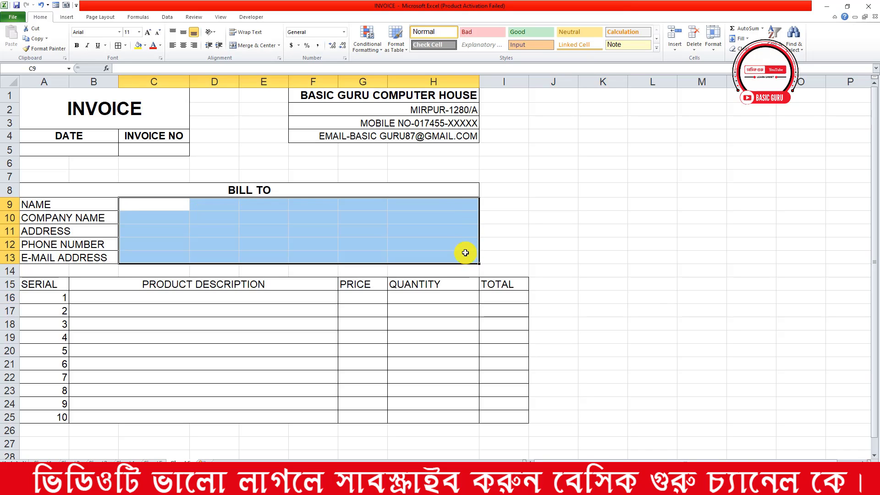
pyautogui.click(278, 46)
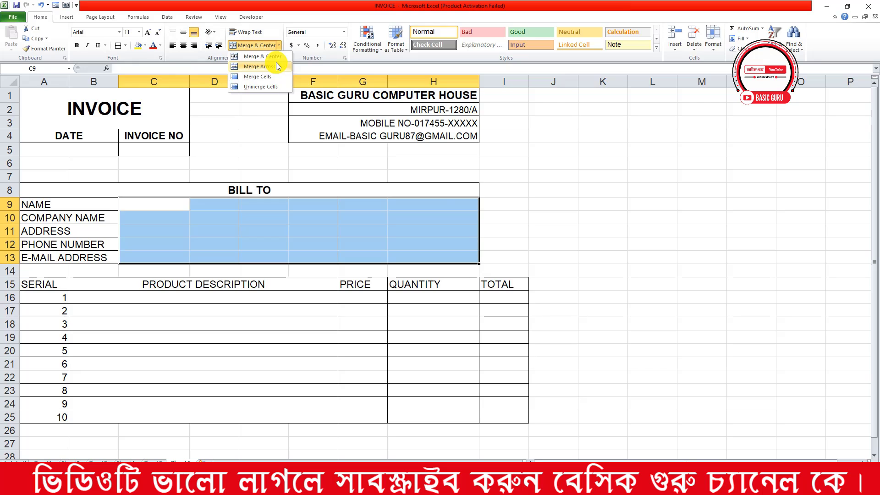
pyautogui.click(275, 65)
pyautogui.moveTo(108, 204); pyautogui.dragTo(334, 252)
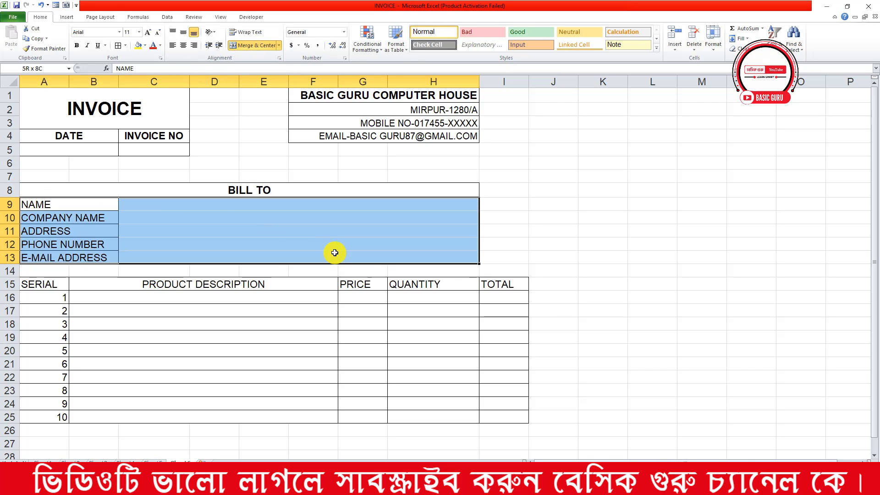
pyautogui.click(118, 45)
pyautogui.click(466, 267)
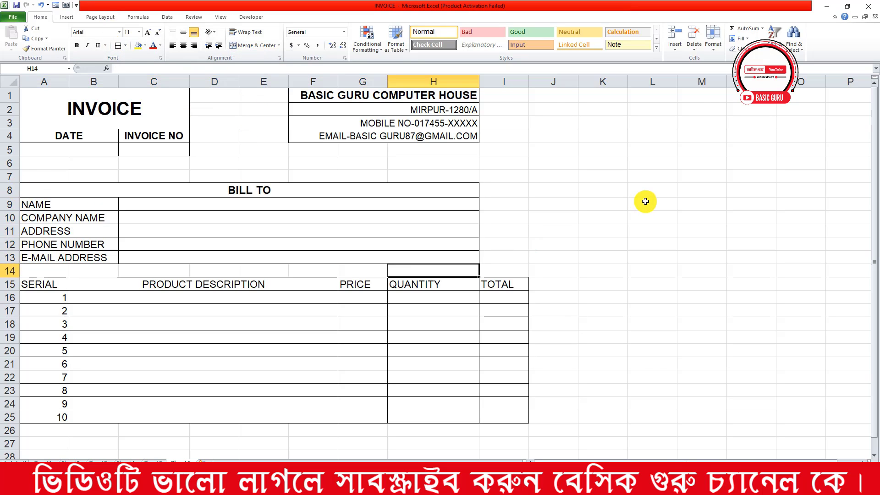
pyautogui.click(603, 231)
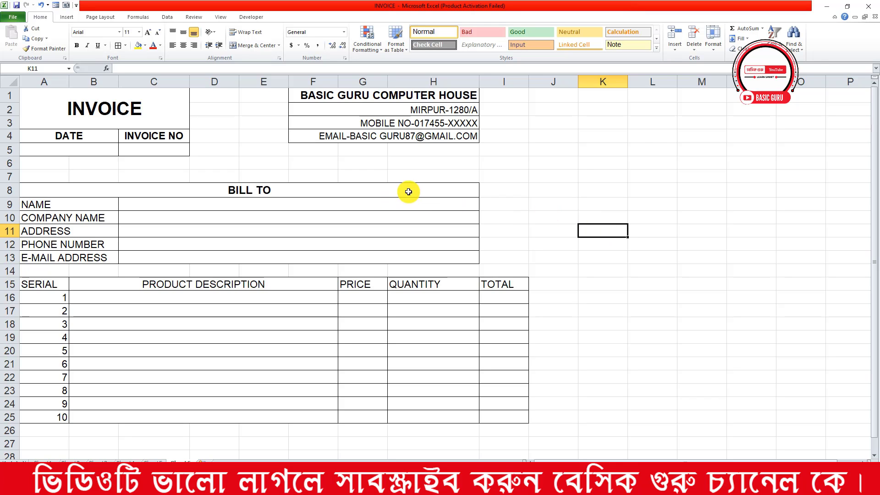
# Try extending the Bill To merge and borders to column I, then undo back to C–H
pyautogui.moveTo(406, 190); pyautogui.dragTo(487, 254)
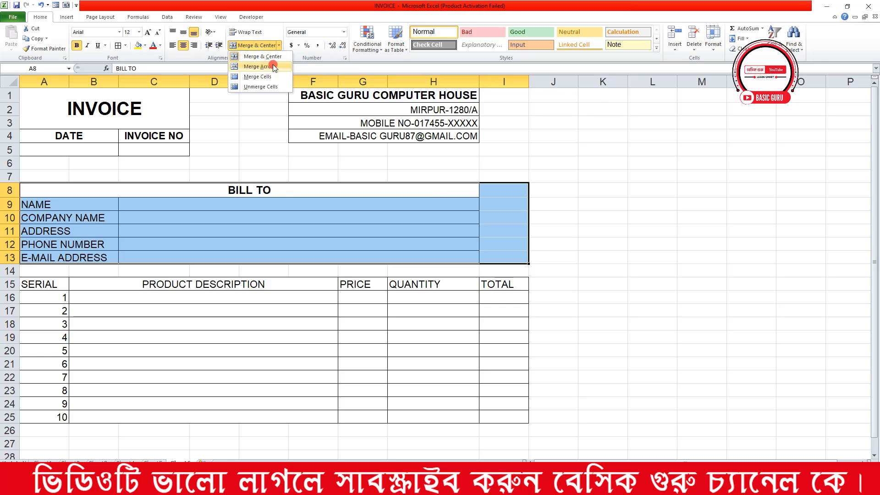
pyautogui.click(259, 67)
pyautogui.click(360, 176)
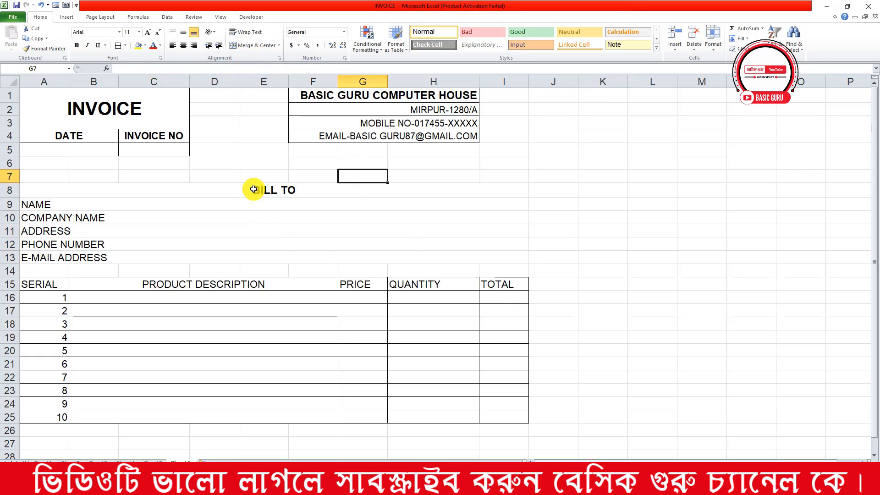
pyautogui.moveTo(252, 188); pyautogui.dragTo(257, 259)
pyautogui.click(120, 46)
pyautogui.click(455, 176)
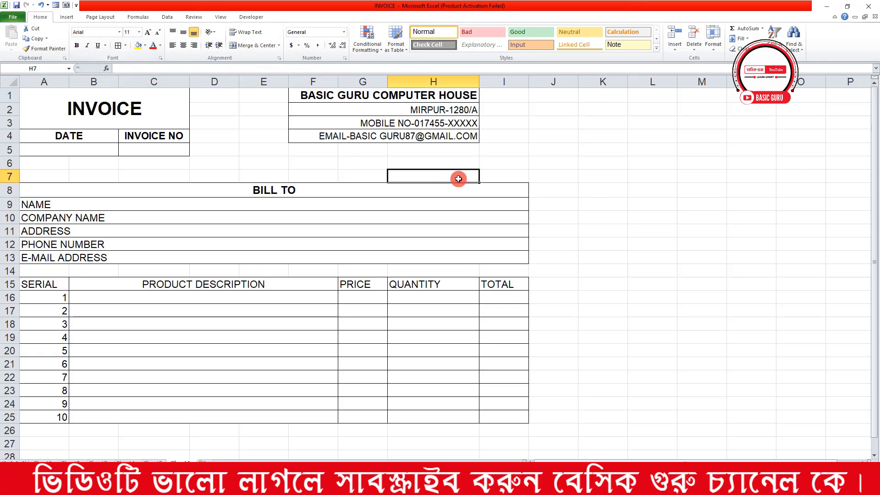
pyautogui.scroll(-1, 589, 228)
pyautogui.click(119, 190)
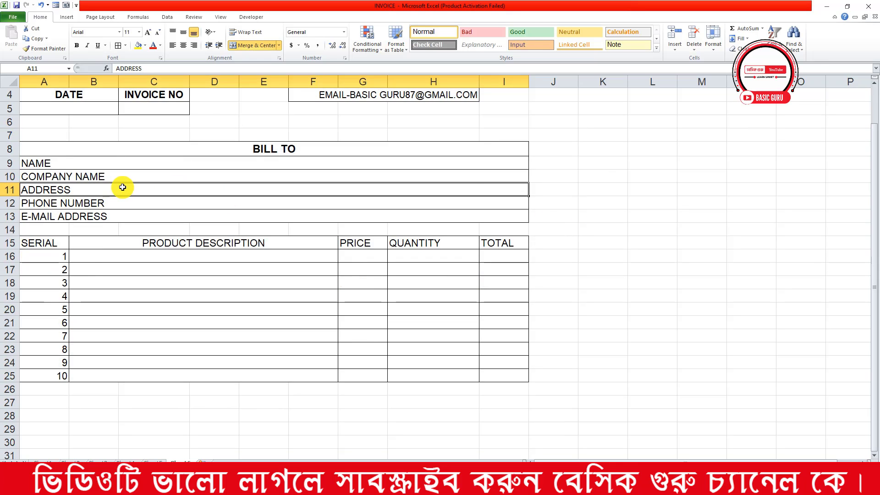
pyautogui.hotkey('ctrl', 'z')
pyautogui.hotkey('ctrl', 'z')
pyautogui.hotkey('ctrl', 'z')
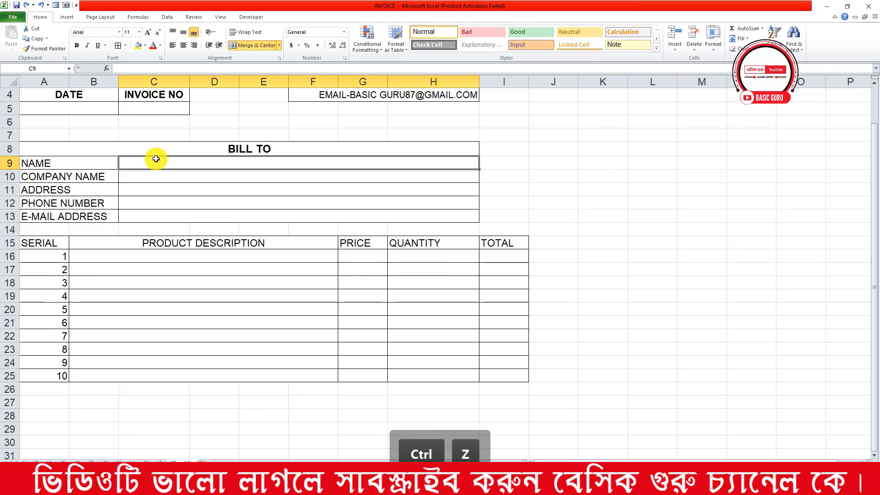
pyautogui.hotkey('ctrl', 'z')
pyautogui.hotkey('ctrl', 'z')
pyautogui.click(669, 213)
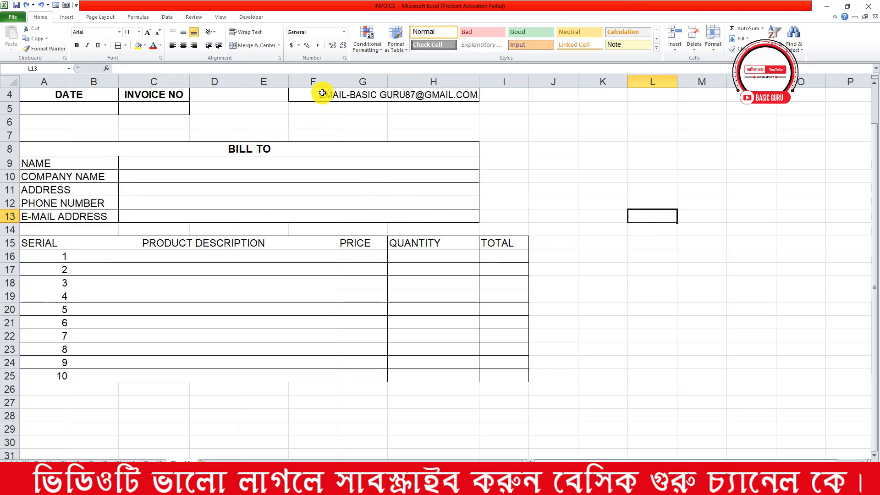
pyautogui.scroll(-1, 532, 366)
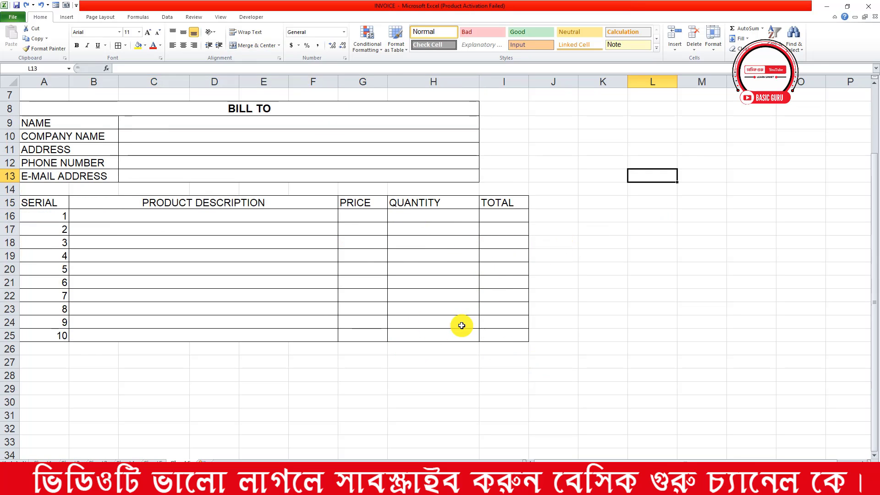
pyautogui.click(371, 350)
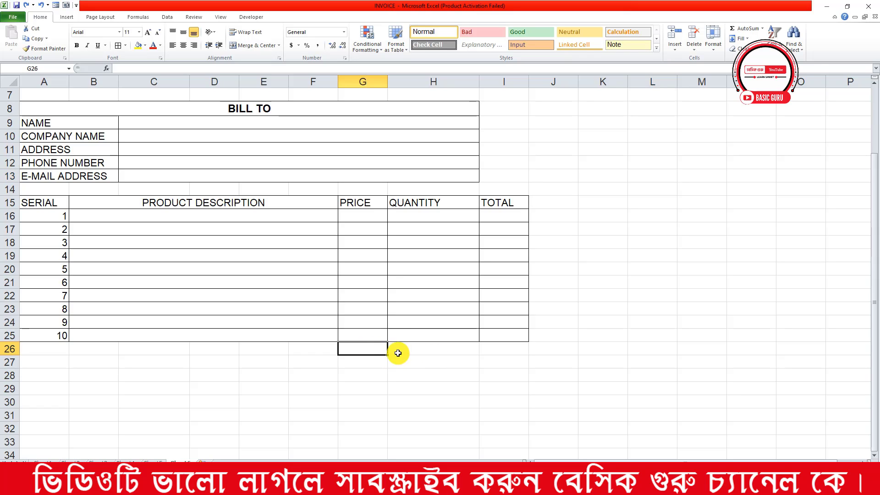
# Type TOTAL AMOUNT, TAX-10%, DISCOUNT-5% and Grand Total into G26:G29
pyautogui.write('TOT')
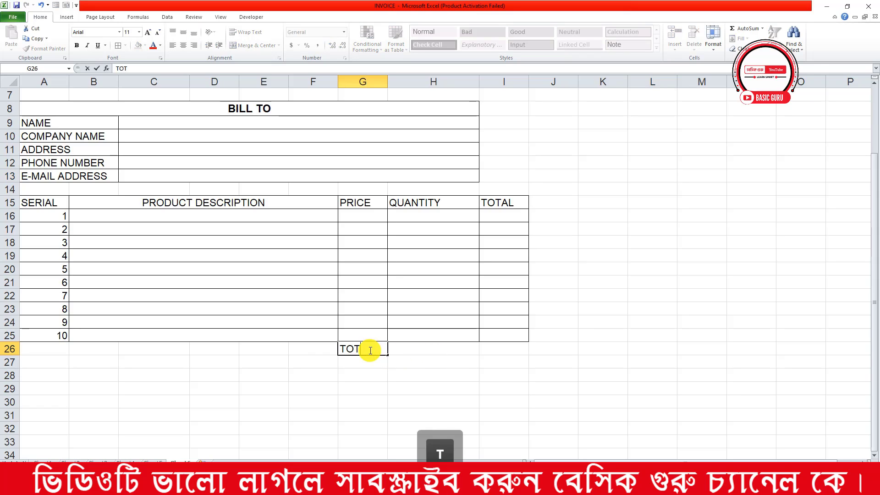
pyautogui.write('AL AMOUNT')
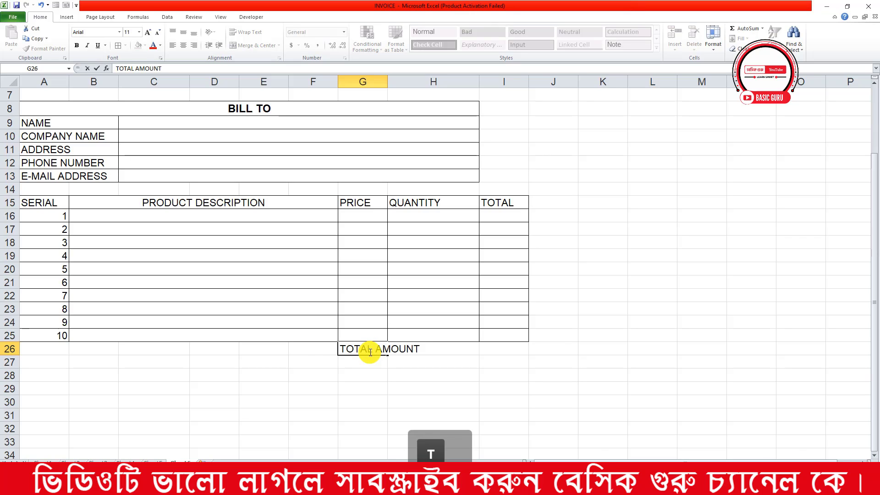
pyautogui.press('Return')
pyautogui.write('TA')
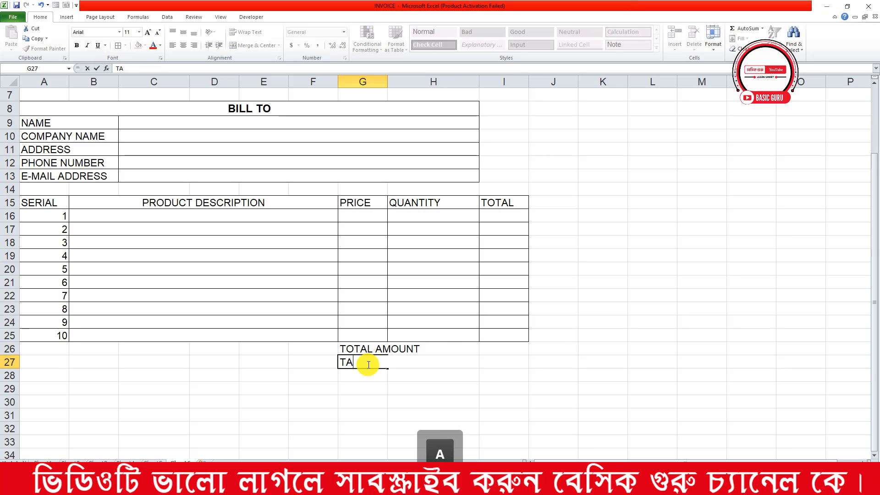
pyautogui.write('X')
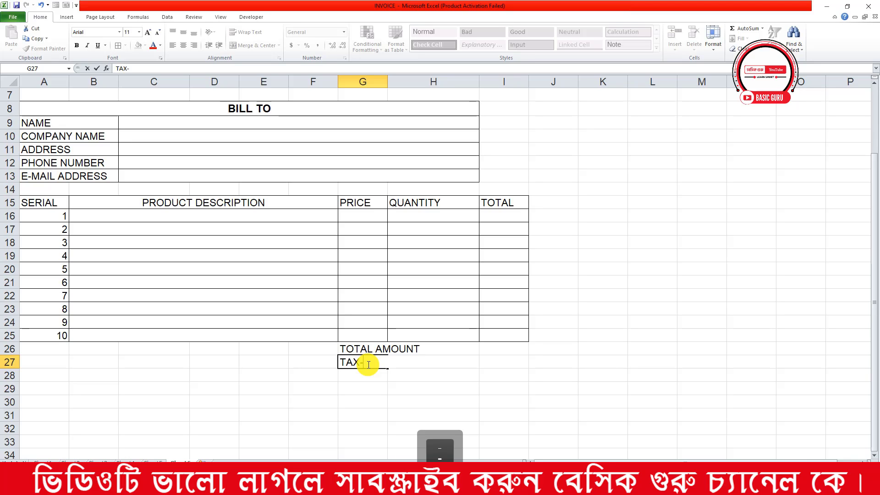
pyautogui.write('-10%')
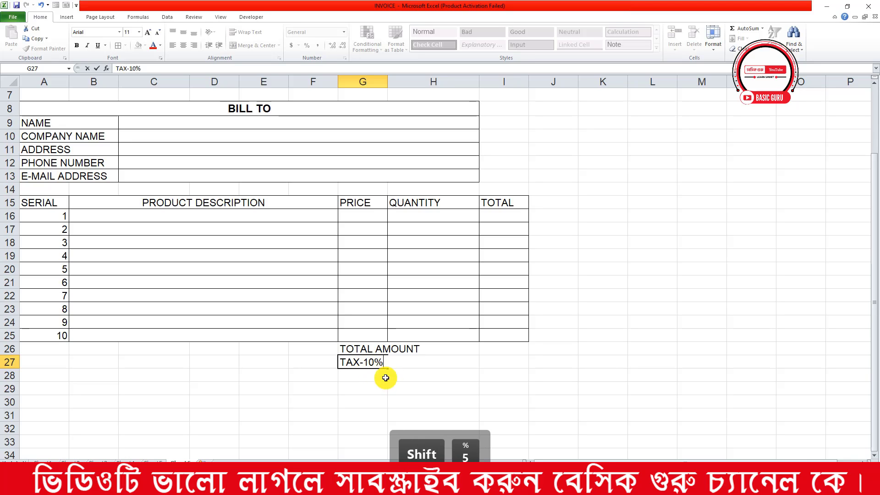
pyautogui.click(373, 380)
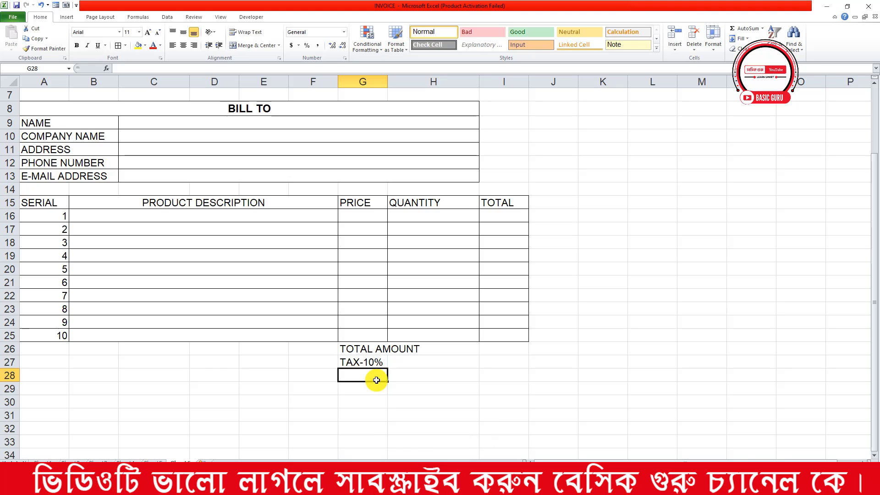
pyautogui.write('DISCOU')
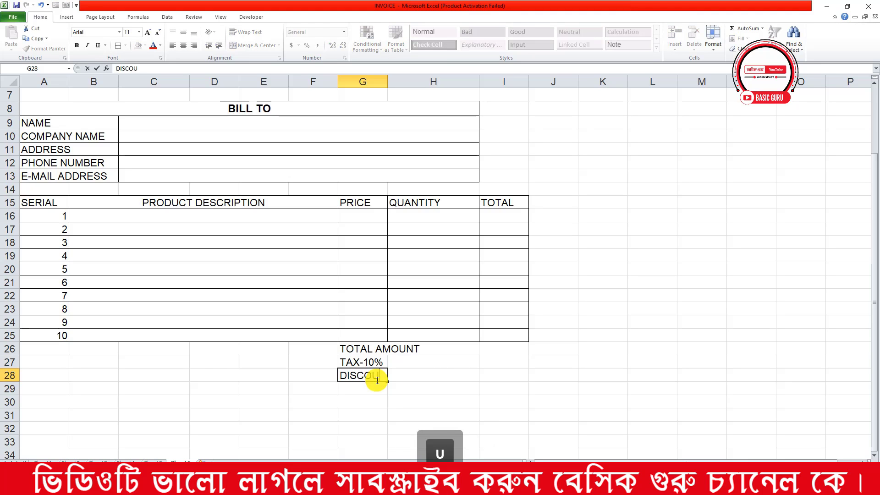
pyautogui.write('NT-5%')
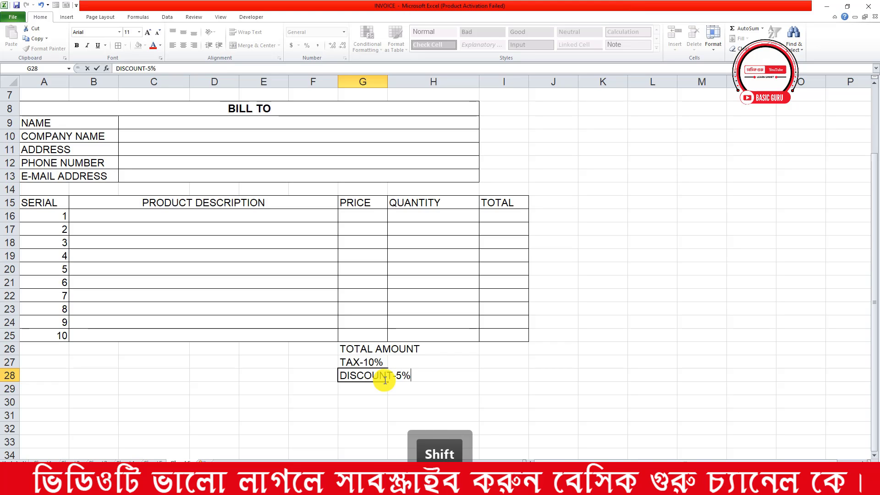
pyautogui.click(378, 389)
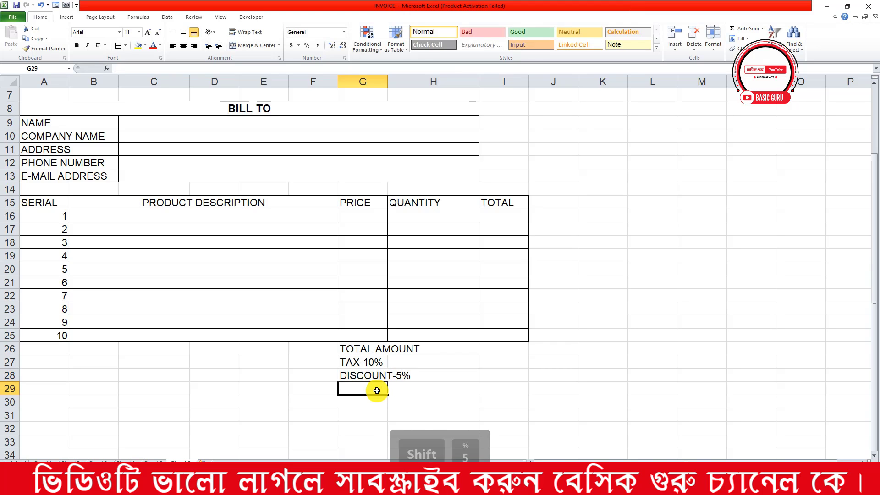
pyautogui.write('gRAND Total')
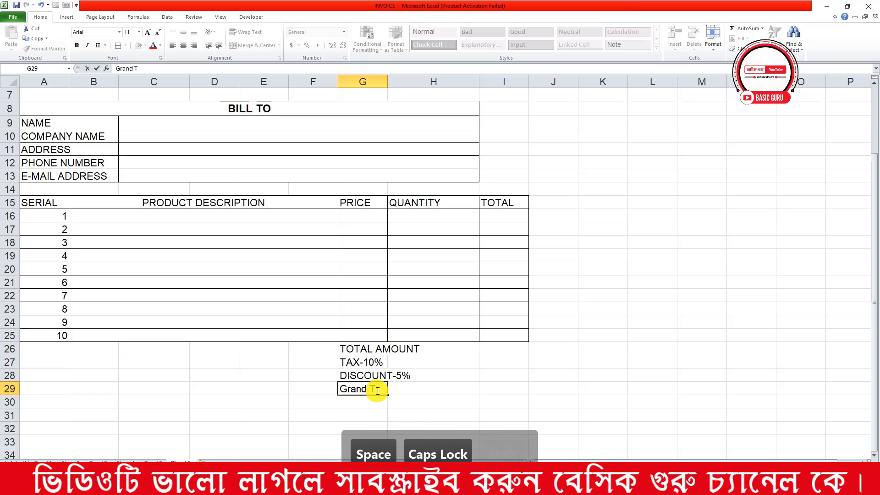
# Merge the summary labels across G and H and border the amount cells beside them
pyautogui.click(506, 364)
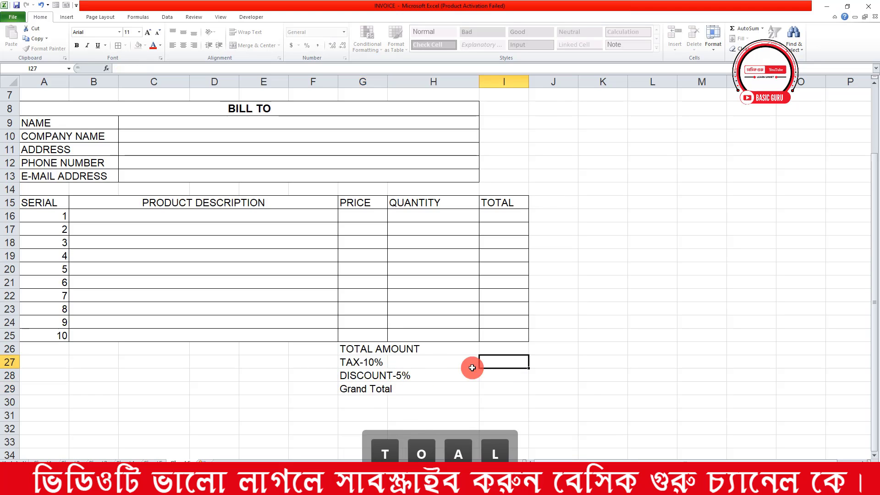
pyautogui.moveTo(383, 351); pyautogui.dragTo(432, 386)
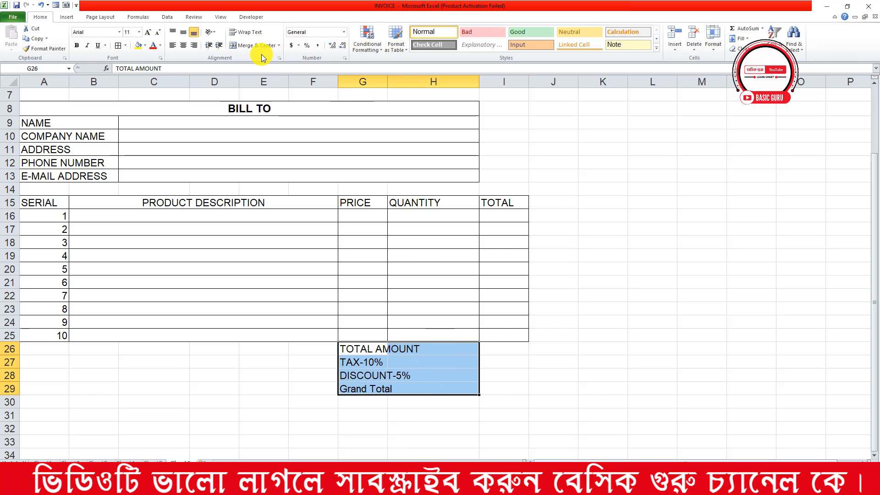
pyautogui.click(279, 45)
pyautogui.click(281, 65)
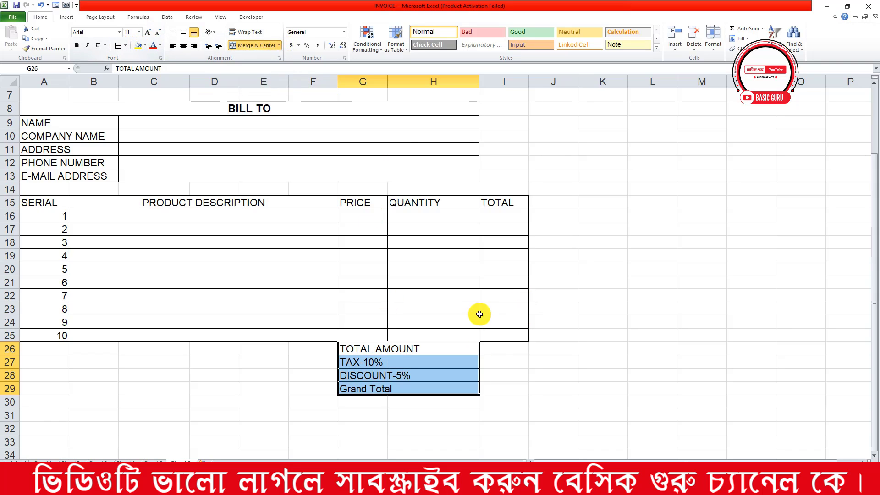
pyautogui.moveTo(490, 349); pyautogui.dragTo(498, 388)
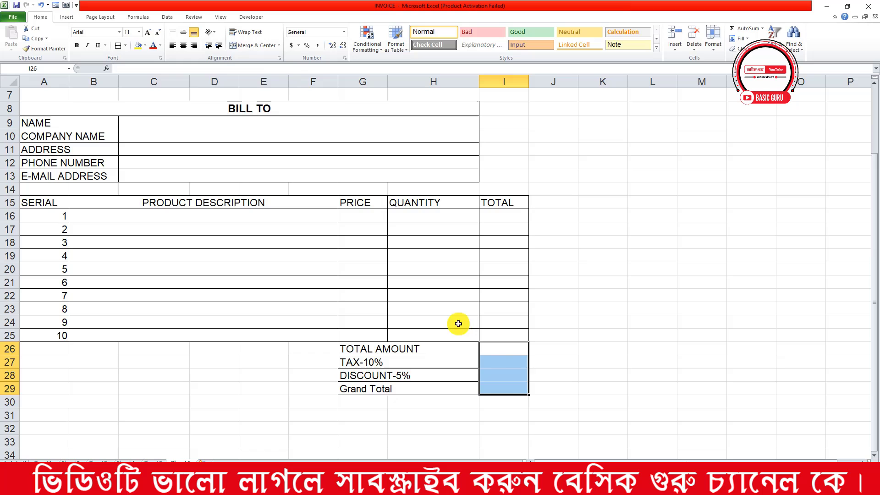
pyautogui.click(117, 48)
pyautogui.click(347, 205)
# Make the product table header row bold and centred
pyautogui.scroll(1, 357, 213)
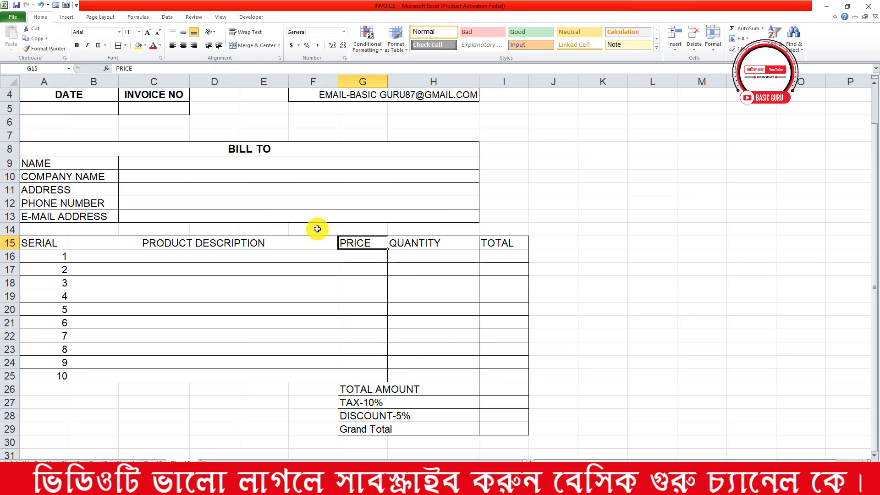
pyautogui.scroll(1, 181, 234)
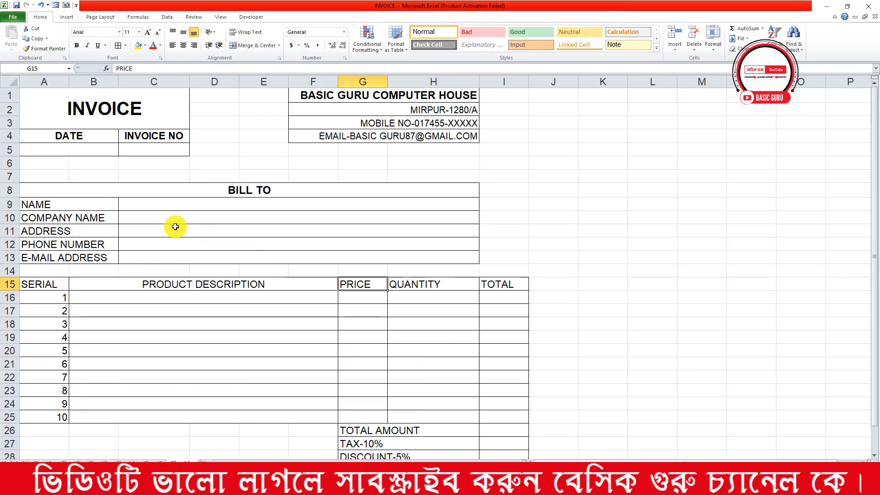
pyautogui.scroll(-1, 66, 277)
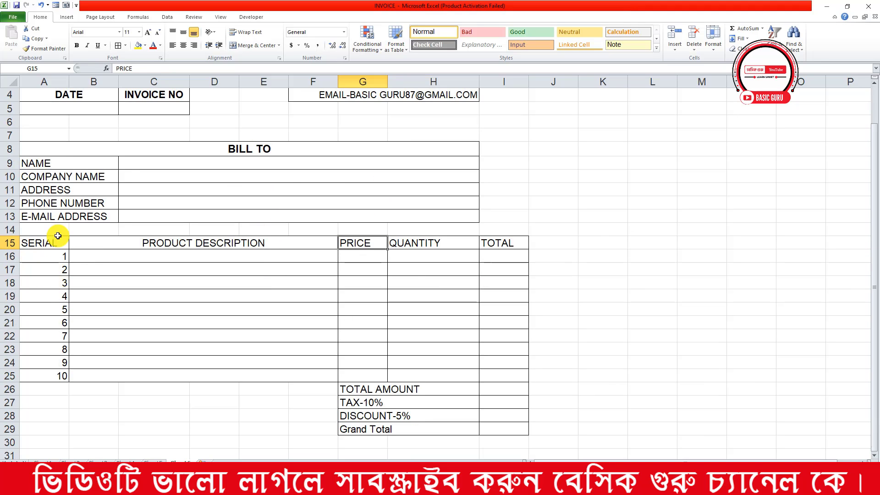
pyautogui.moveTo(55, 239); pyautogui.dragTo(499, 243)
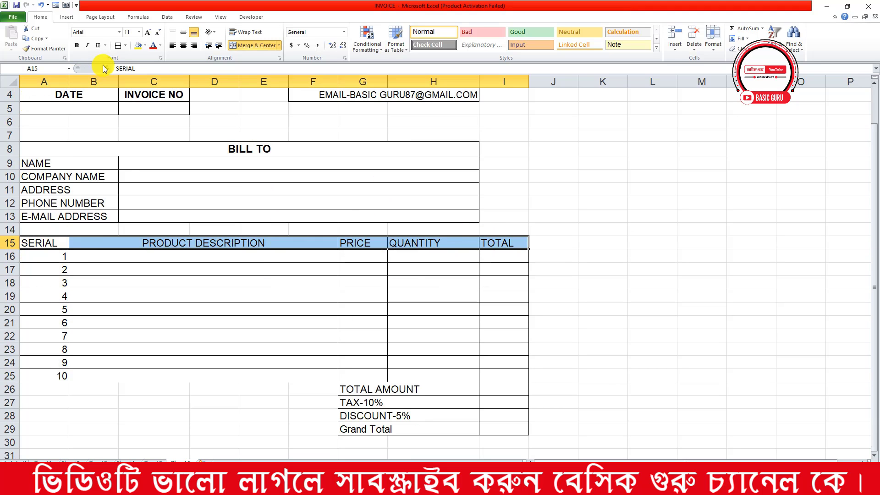
pyautogui.click(78, 47)
pyautogui.click(183, 45)
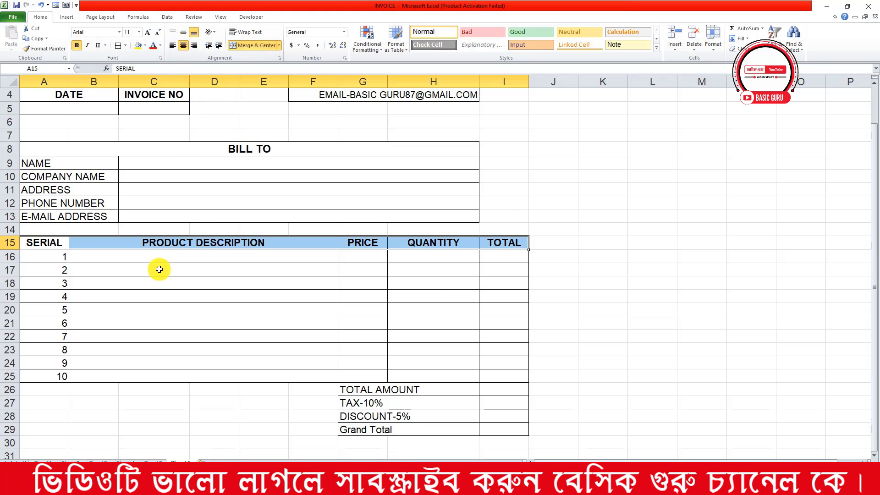
pyautogui.click(79, 266)
# Centre the serial numbers 1–10 and the four summary labels
pyautogui.moveTo(55, 257); pyautogui.dragTo(56, 379)
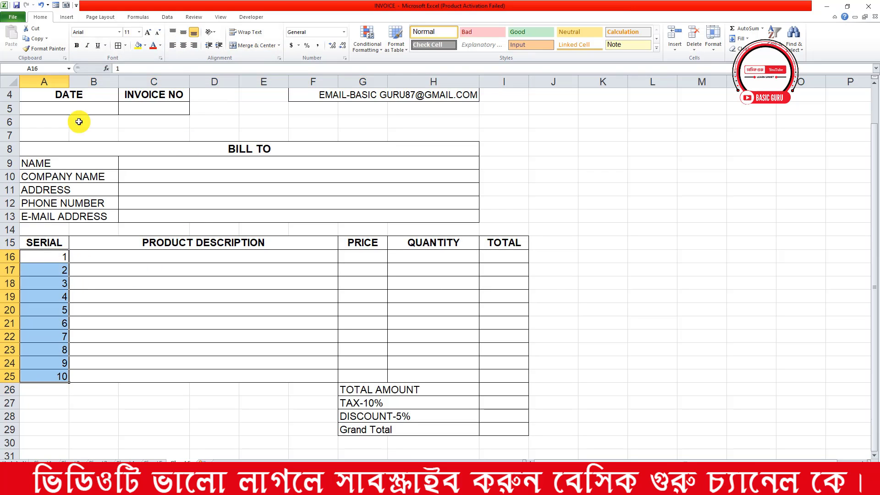
pyautogui.click(183, 47)
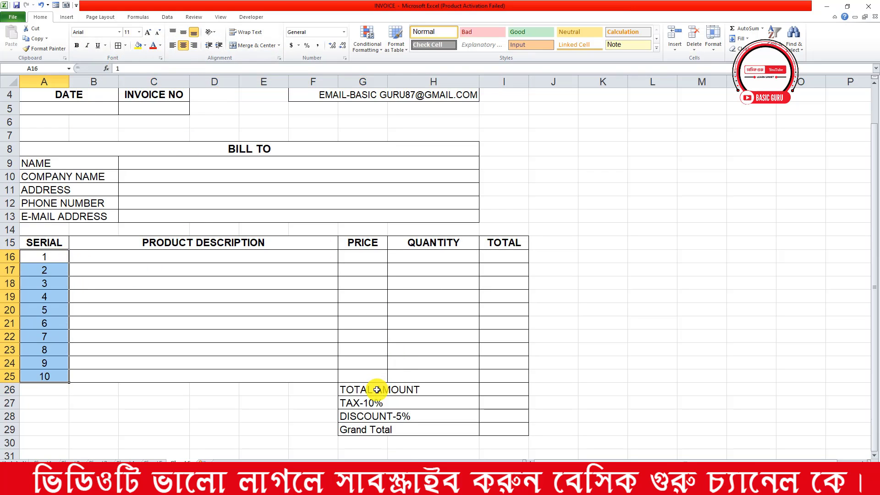
pyautogui.moveTo(379, 389); pyautogui.dragTo(385, 433)
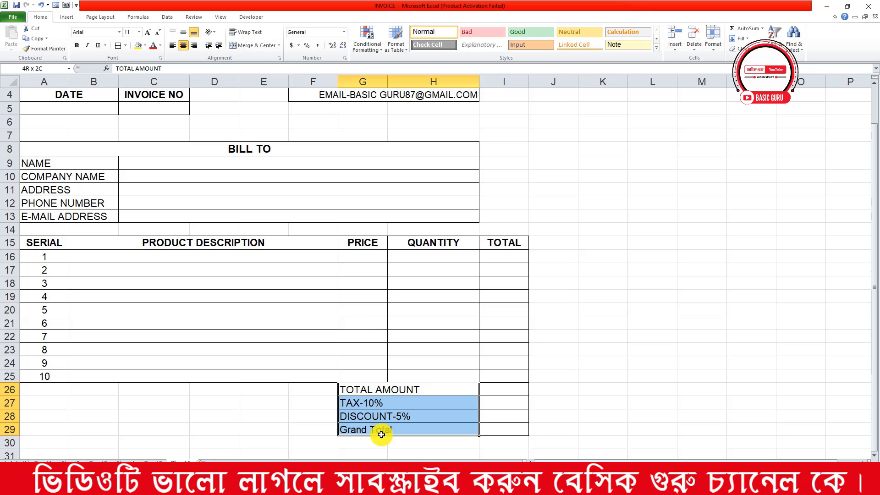
pyautogui.click(183, 45)
pyautogui.click(310, 239)
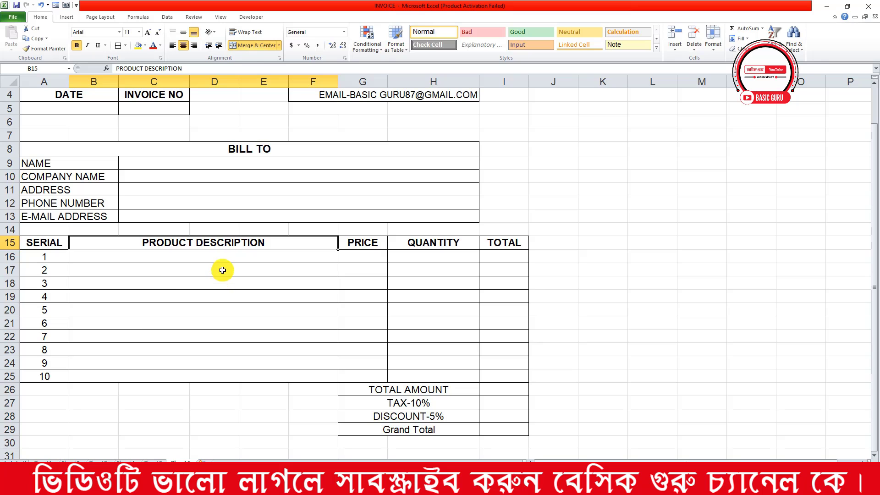
# Bold the Bill To labels NAME through E-MAIL ADDRESS
pyautogui.scroll(1, 300, 344)
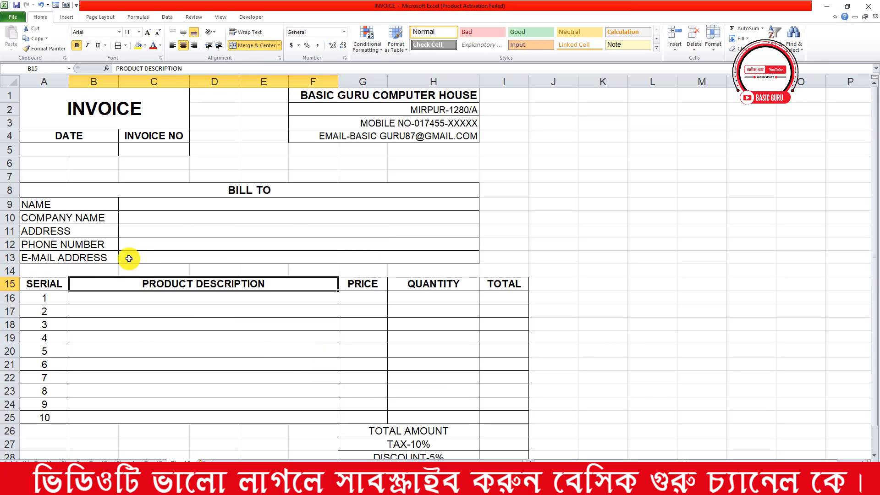
pyautogui.moveTo(21, 202); pyautogui.dragTo(55, 256)
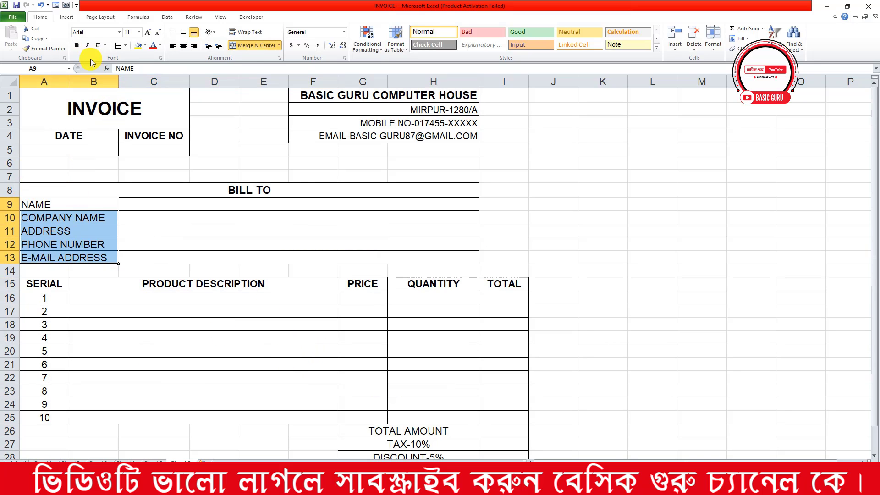
pyautogui.click(77, 46)
pyautogui.click(338, 213)
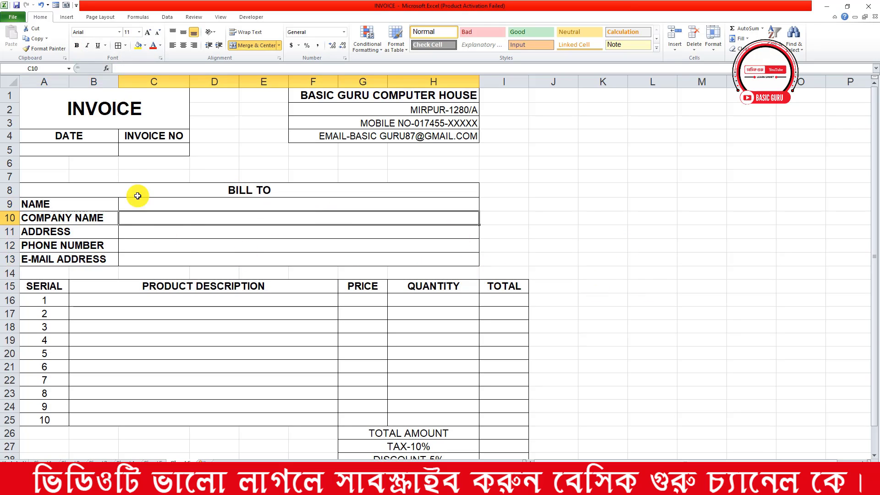
# Enter the date 20-06-2024 in A5 and invoice number 101 in C5
pyautogui.click(68, 151)
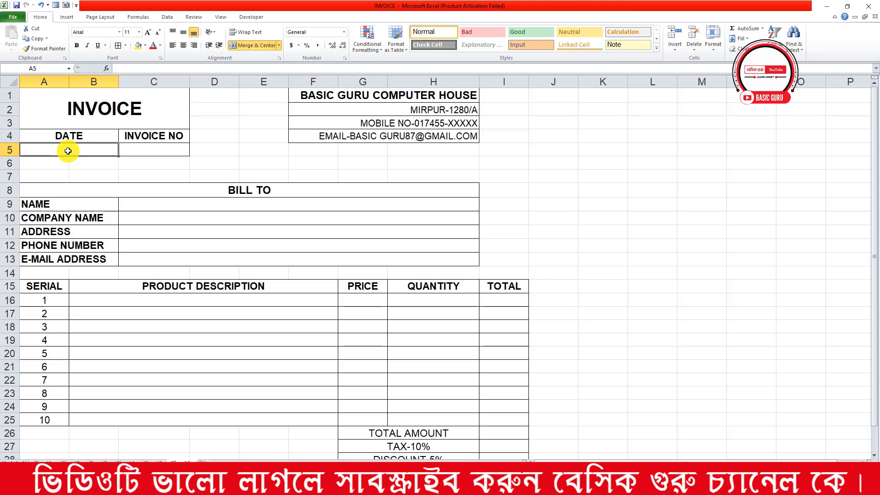
pyautogui.write('20')
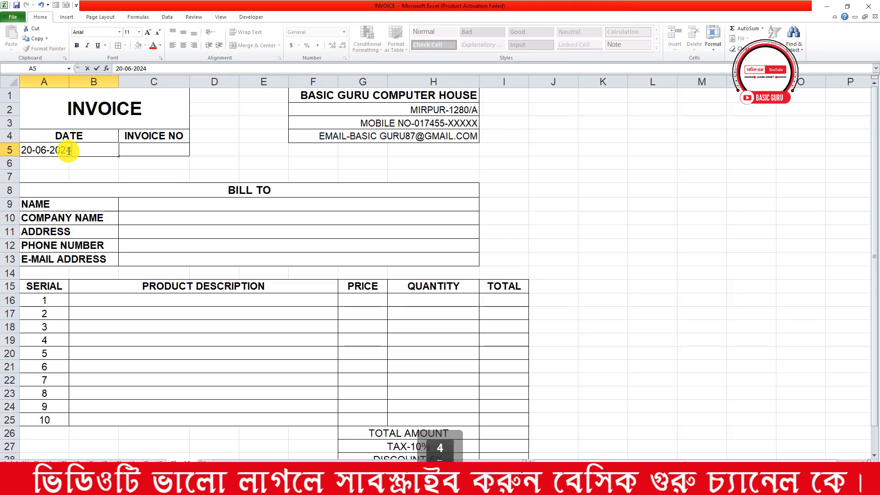
pyautogui.write('-06-2024')
pyautogui.click(151, 151)
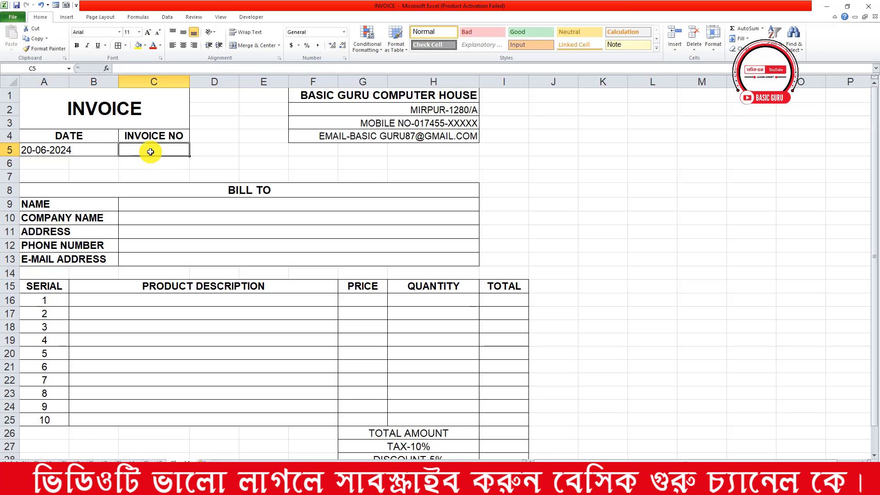
pyautogui.write('101')
# Enter the customer's full name in capitals in the NAME field
pyautogui.click(169, 206)
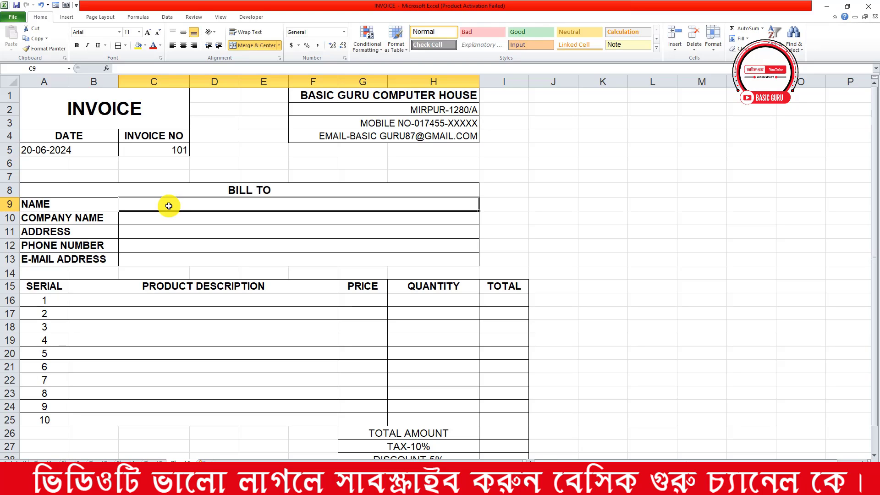
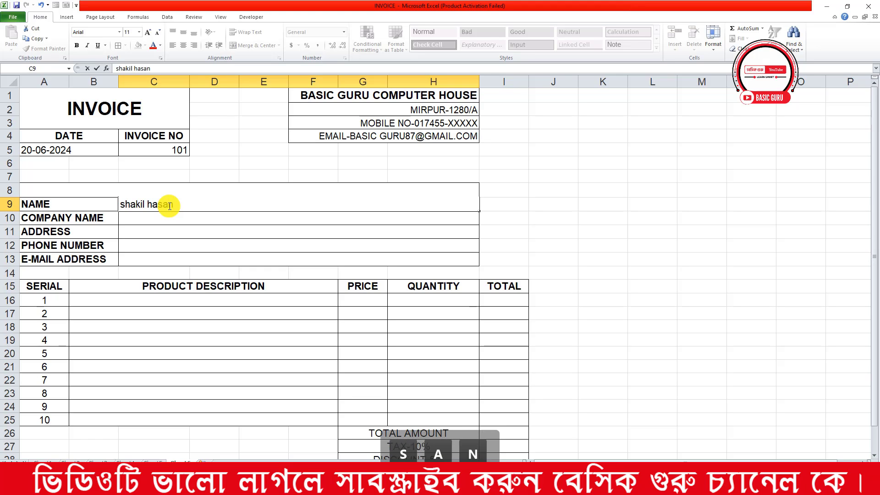
pyautogui.click(198, 219)
pyautogui.click(191, 205)
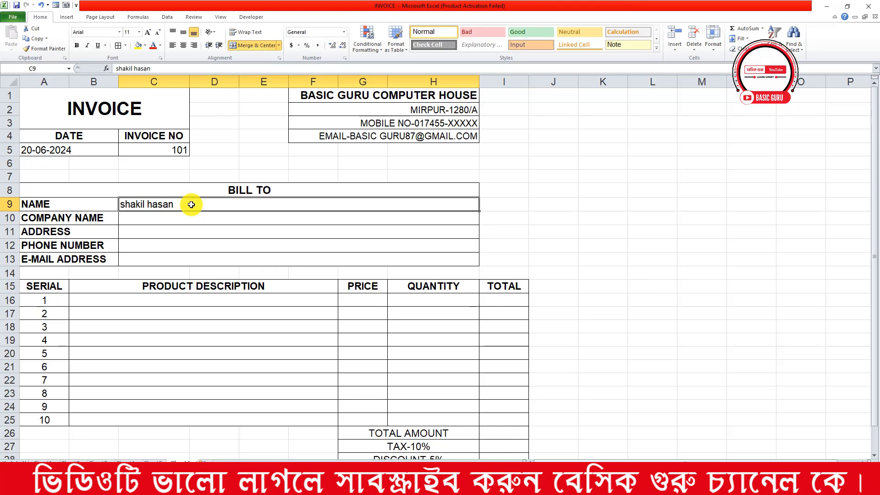
pyautogui.press('capslock')
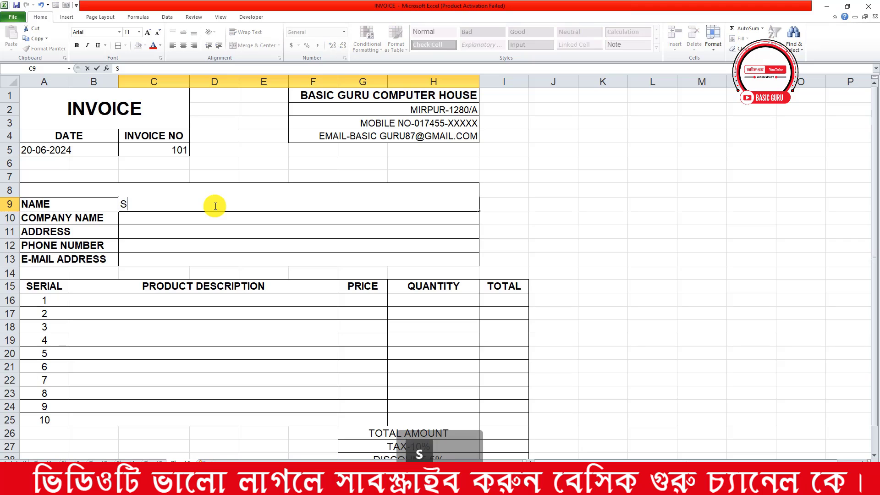
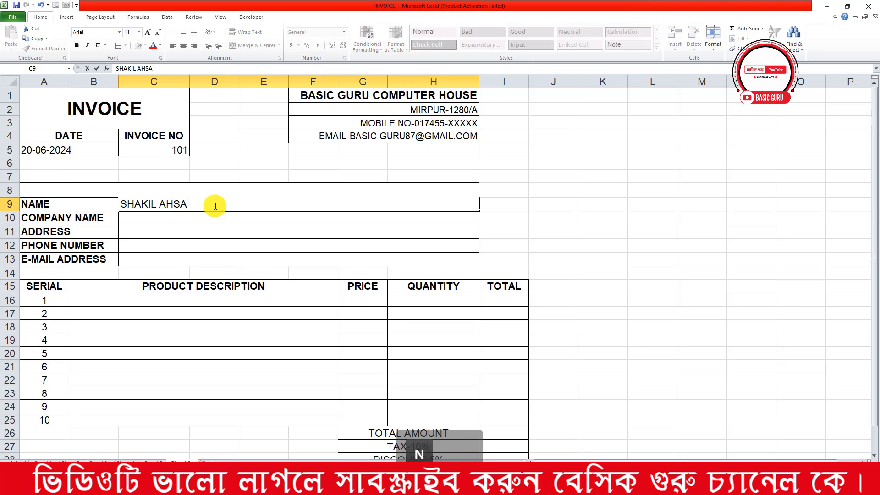
pyautogui.click(199, 217)
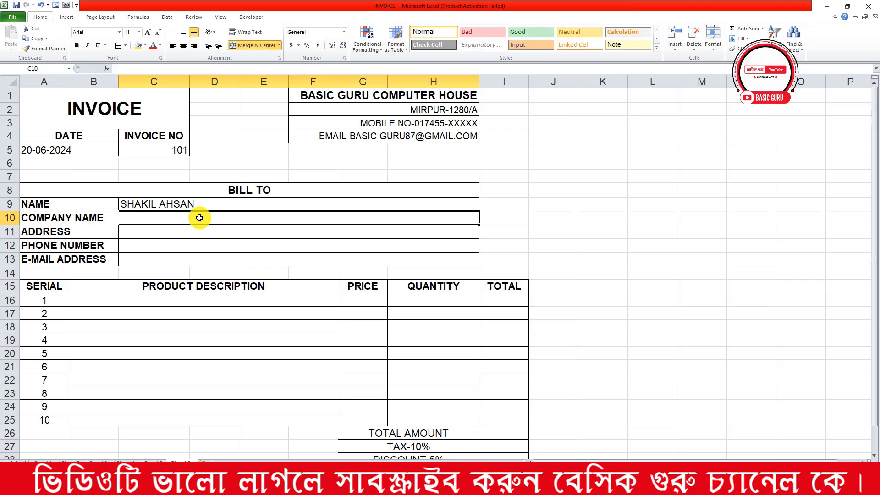
# Enter the company name DHAKA DIGITAL, fixing the typo
pyautogui.write('DHAKA DI')
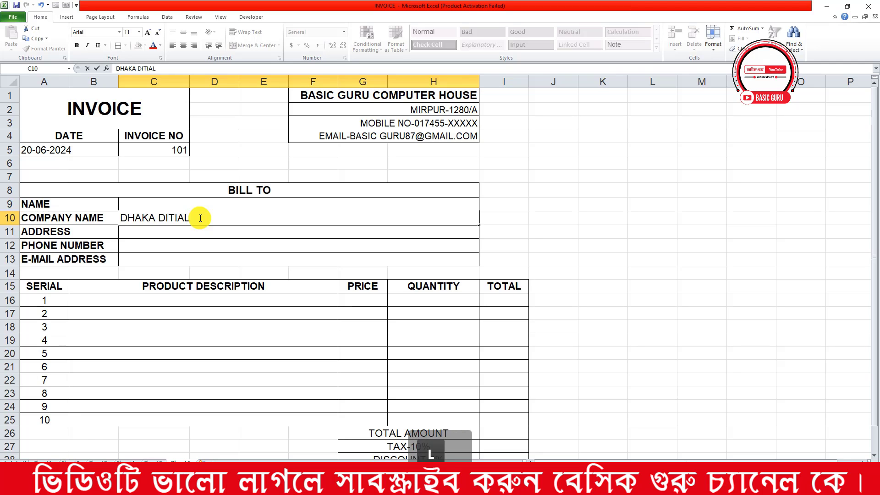
pyautogui.write('TIAL')
pyautogui.press('BackSpace')
pyautogui.press('BackSpace')
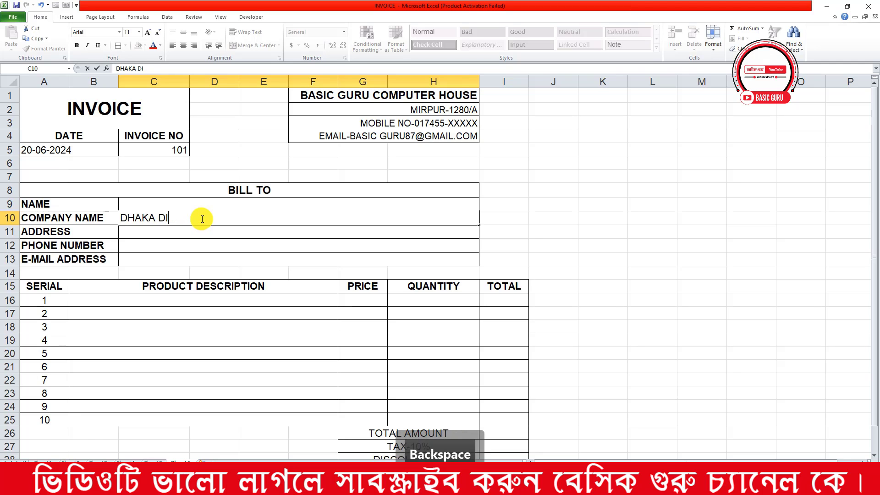
pyautogui.write('GI')
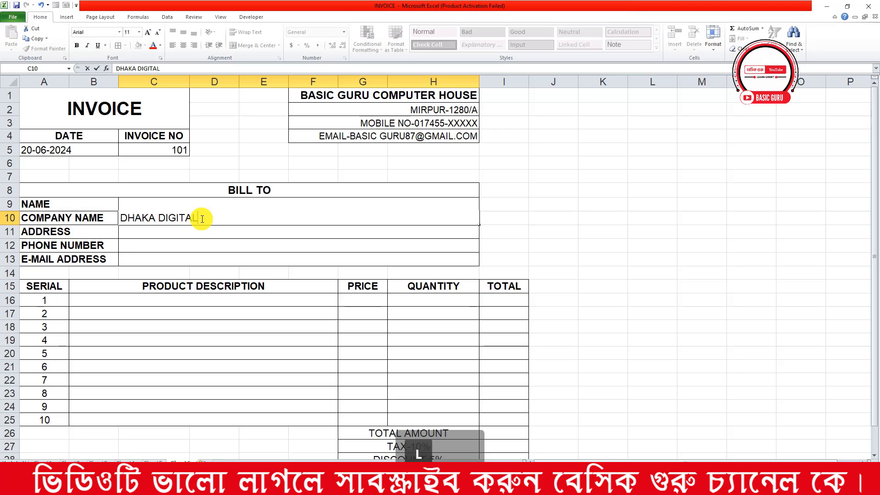
pyautogui.write('TAL')
pyautogui.click(202, 231)
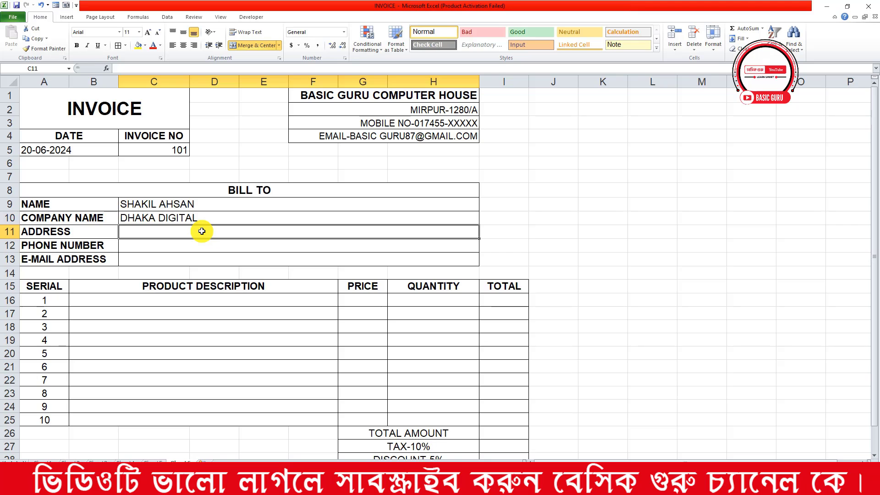
# Fill in the customer's address and phone number and begin the e-mail address
pyautogui.write('GAB')
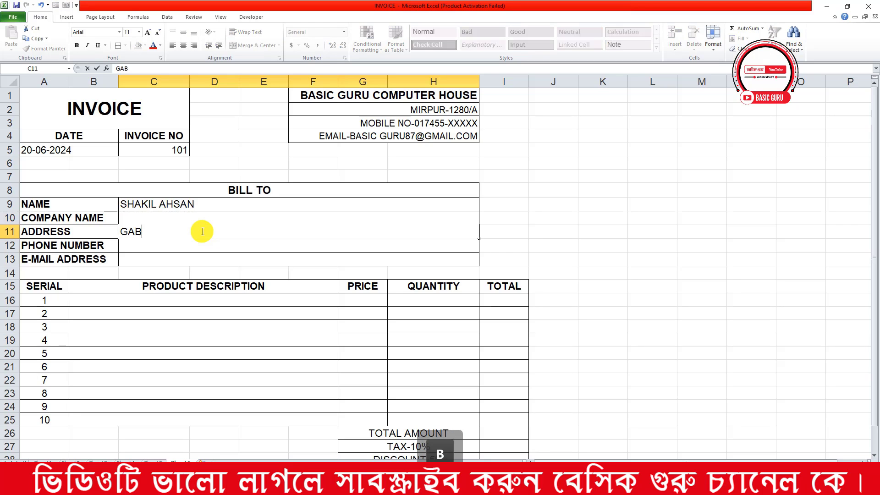
pyautogui.write('TOLI, DHAKA')
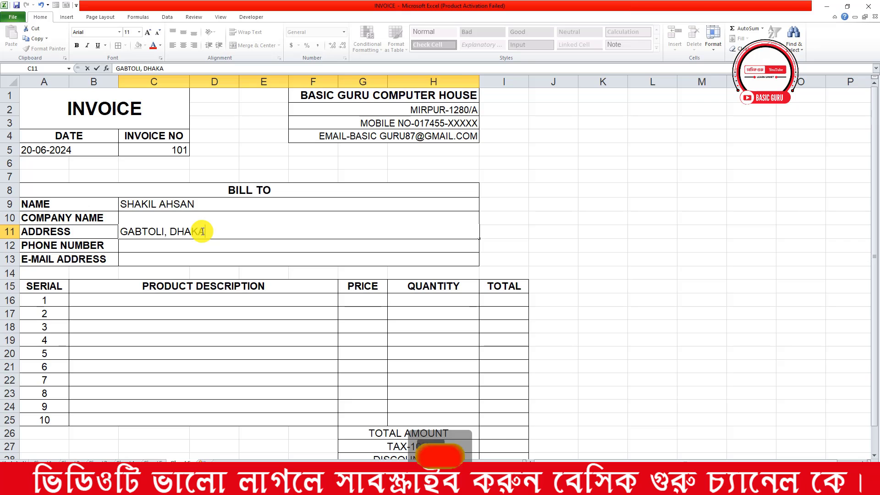
pyautogui.click(209, 278)
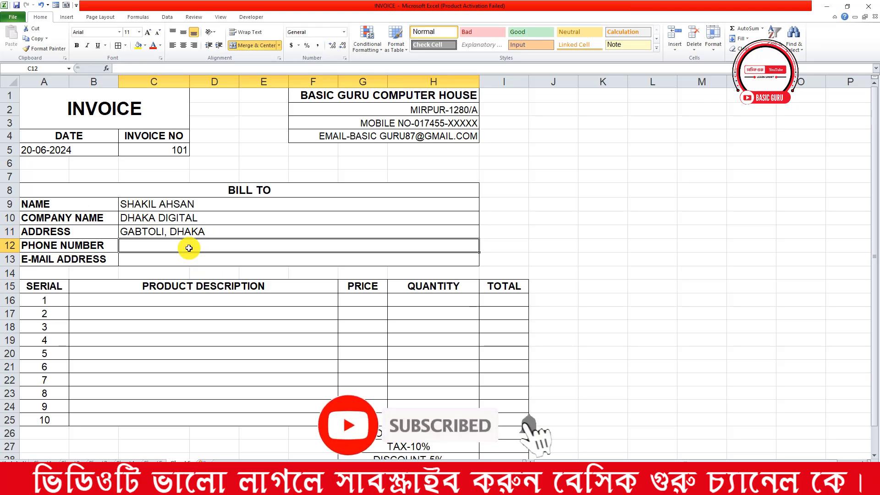
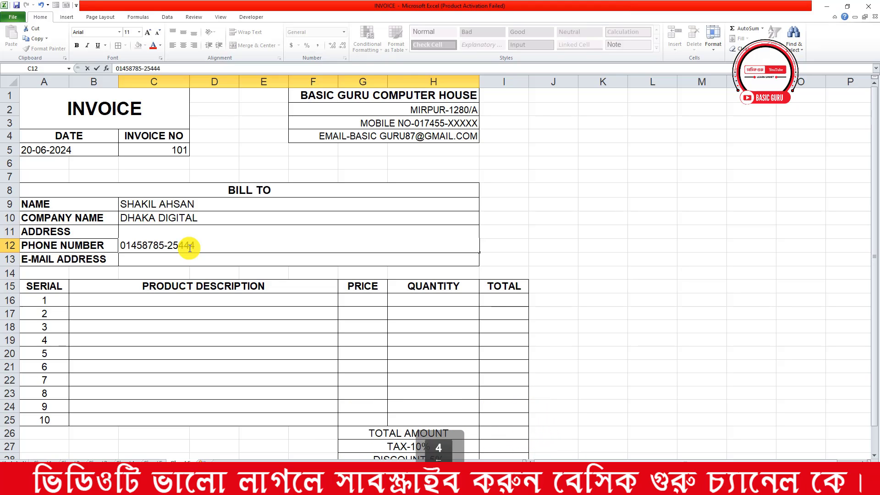
pyautogui.click(181, 252)
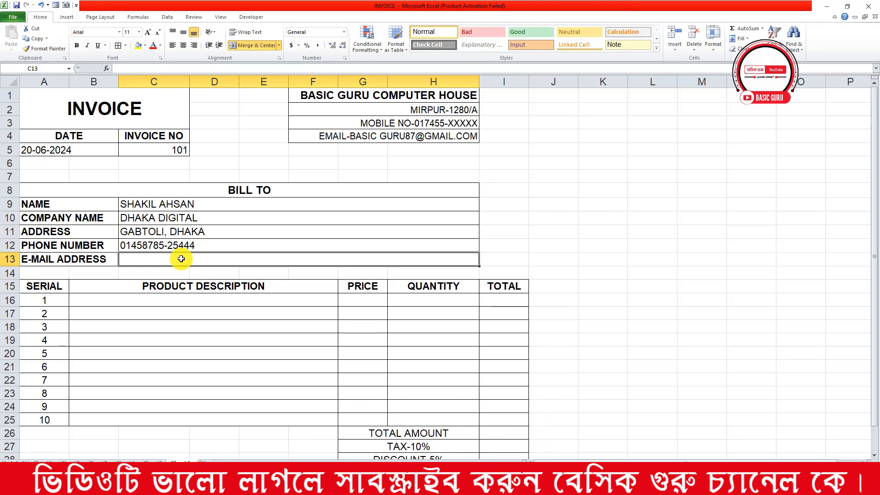
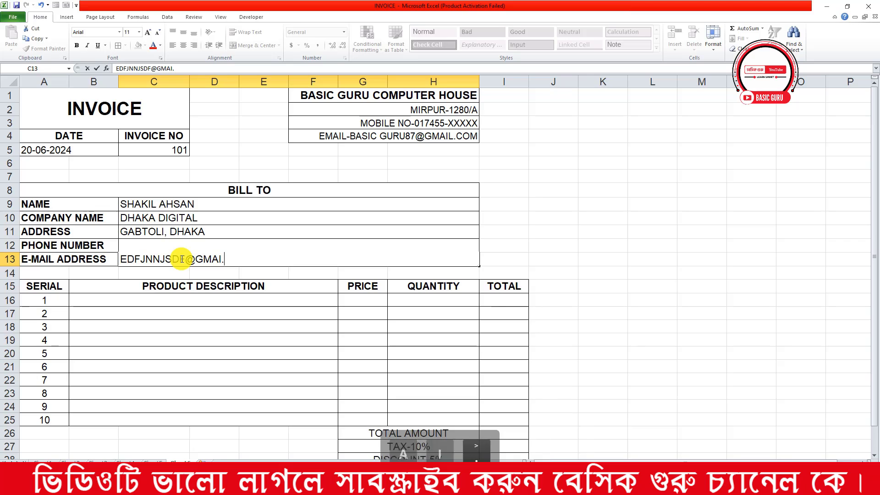
# Correct the customer's e-mail address so it ends in .COM
pyautogui.press('BackSpace')
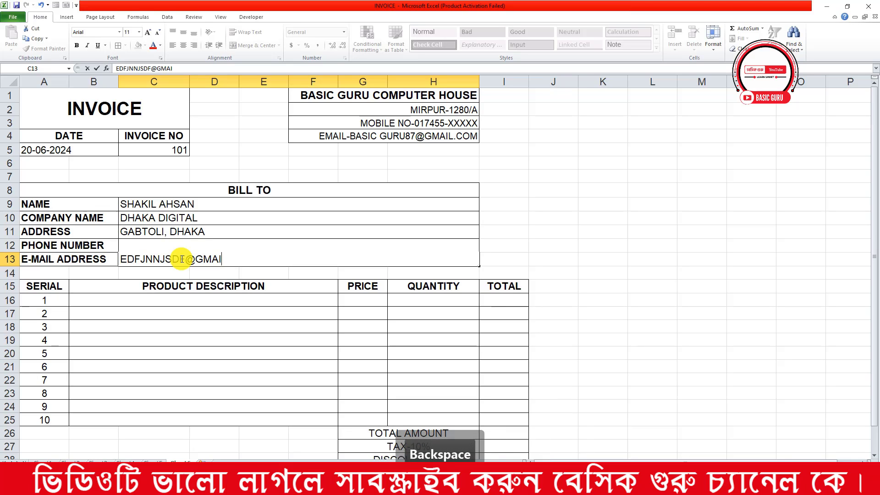
pyautogui.write('LI,')
pyautogui.press('BackSpace')
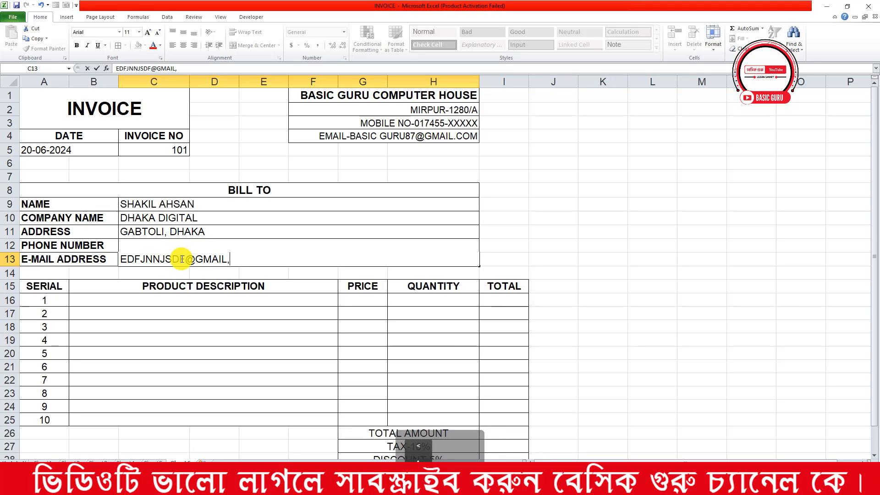
pyautogui.write('.CO')
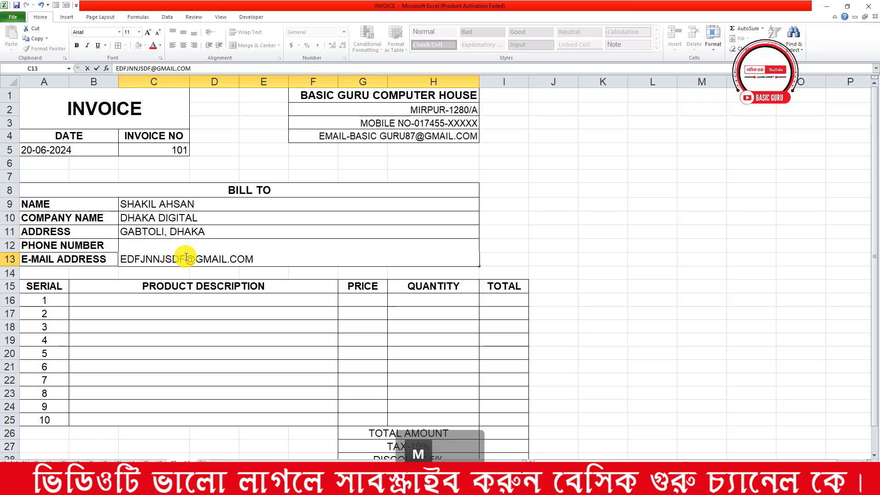
pyautogui.write('M')
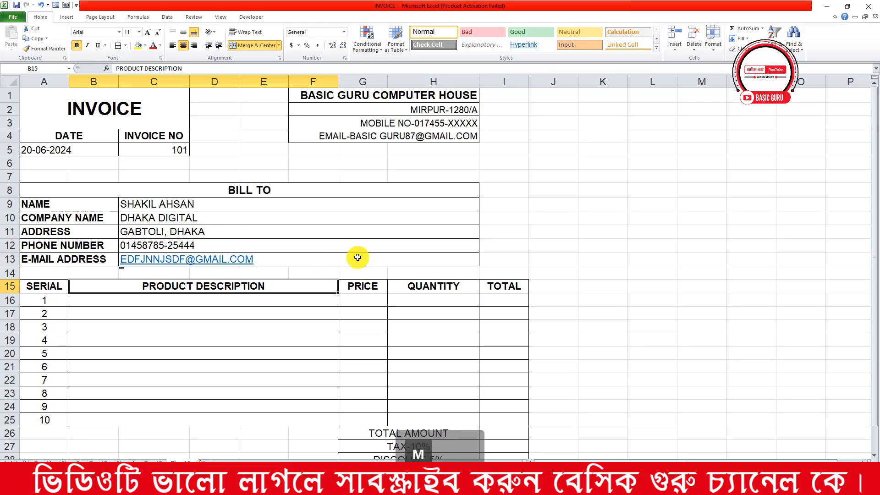
pyautogui.click(344, 246)
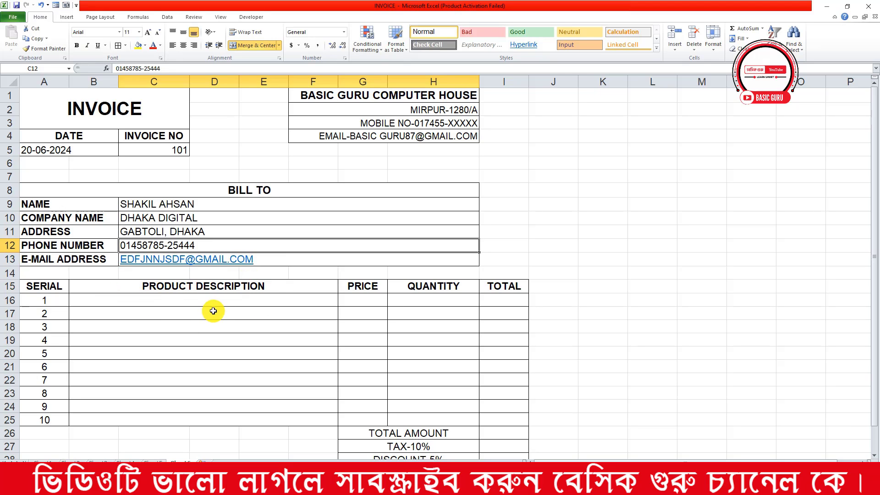
# Enter MOUSE, KEYBOARD, RAP, HARD DISK and HDMI CABLE in B16:B20
pyautogui.click(105, 302)
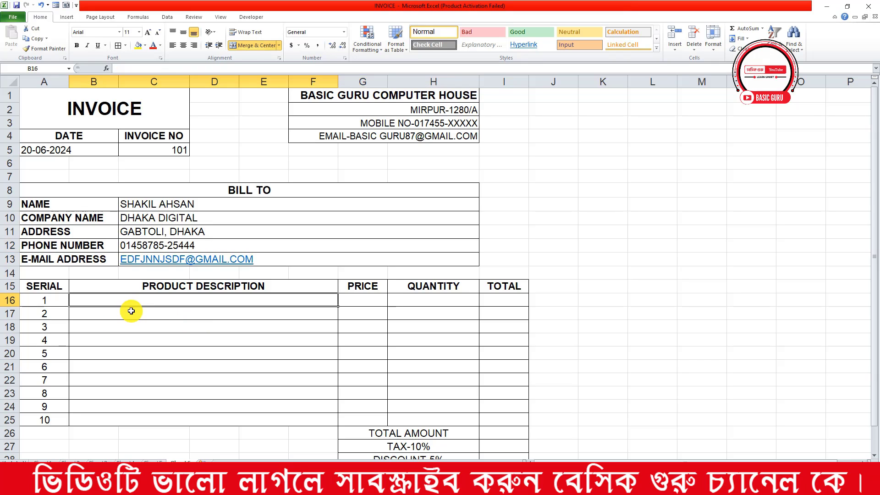
pyautogui.write('MOUSE')
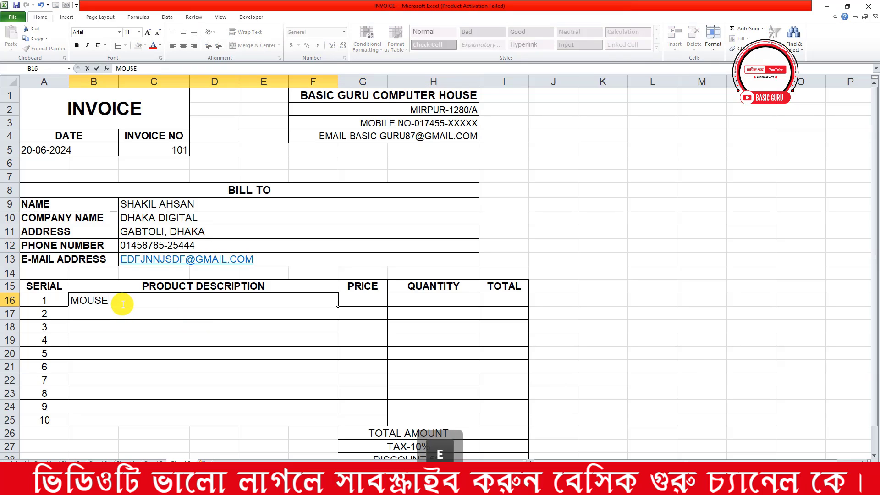
pyautogui.press('Return')
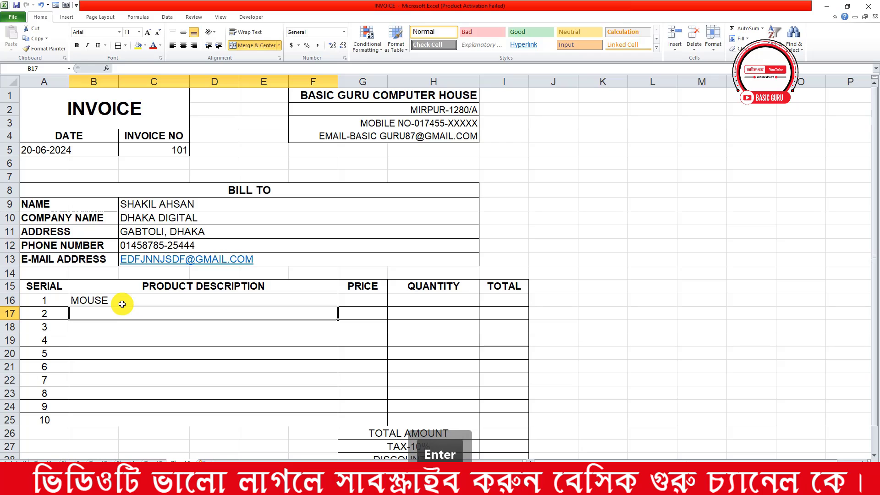
pyautogui.write('KEYBOARD.')
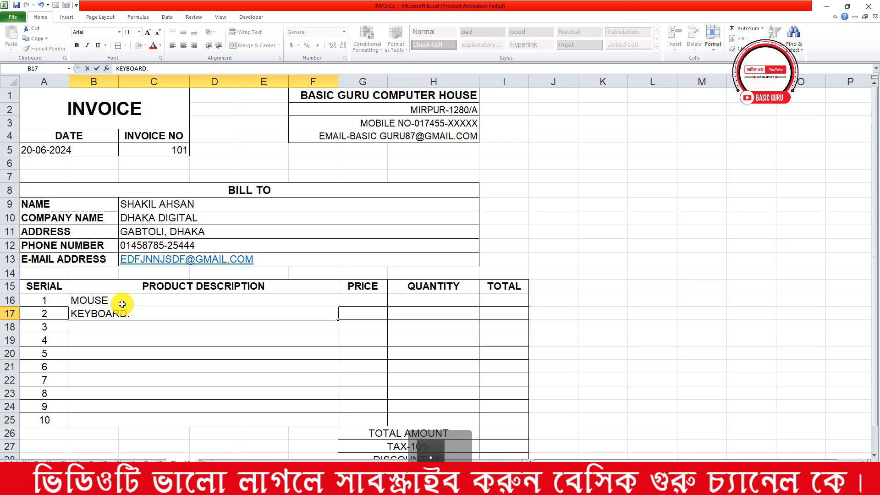
pyautogui.press('Return')
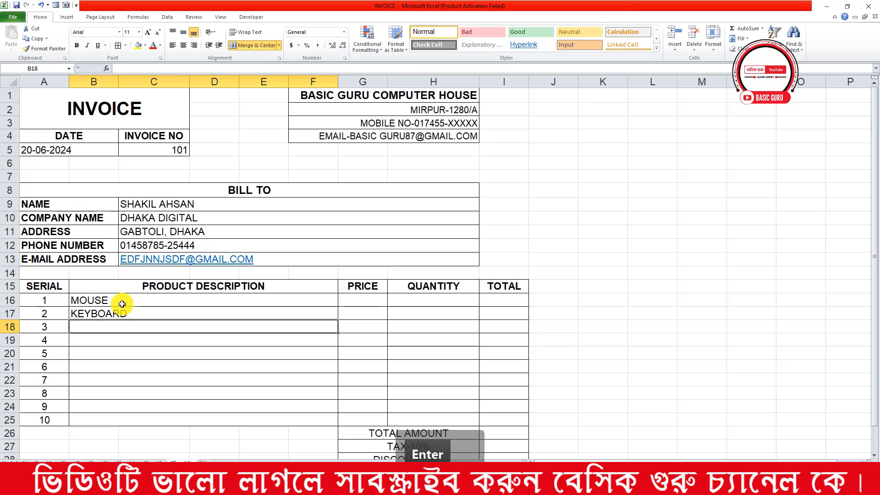
pyautogui.write('RAP')
pyautogui.press('Return')
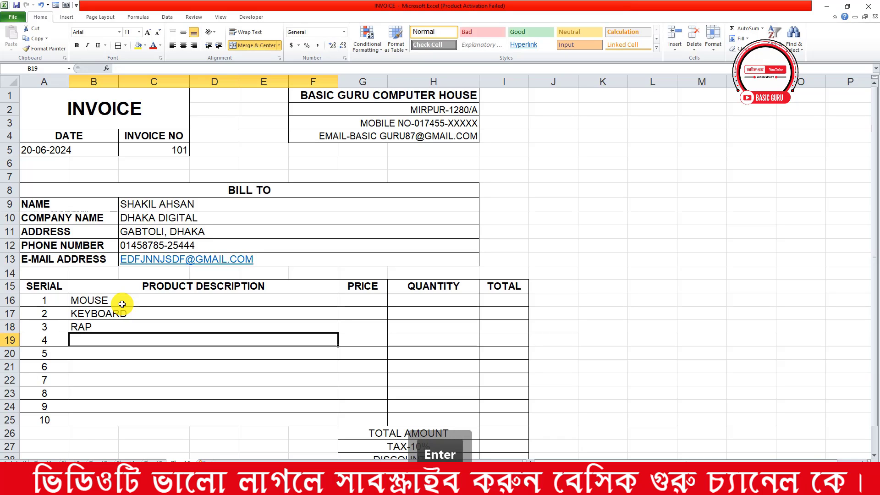
pyautogui.write('HARD DISK')
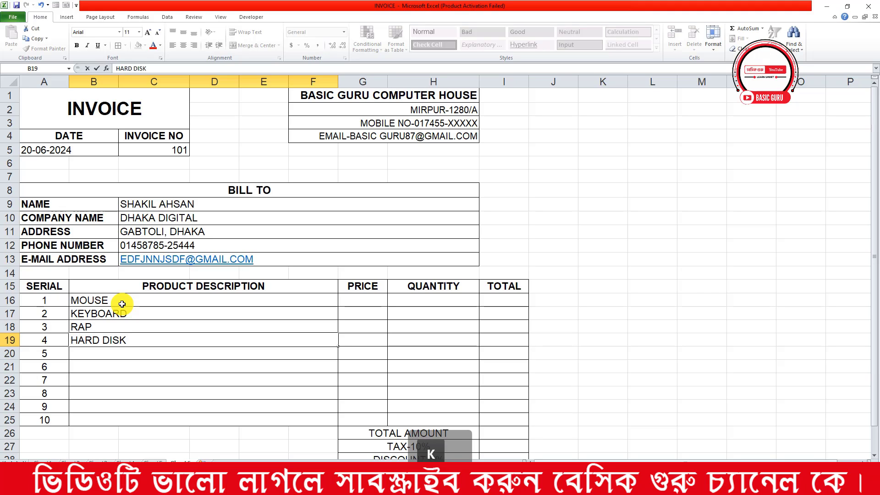
pyautogui.press('Return')
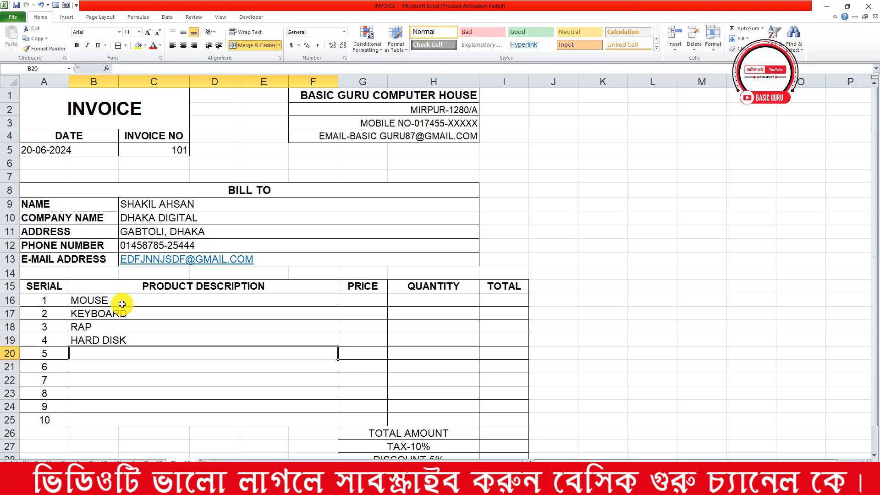
pyautogui.write('HM')
pyautogui.press('BackSpace')
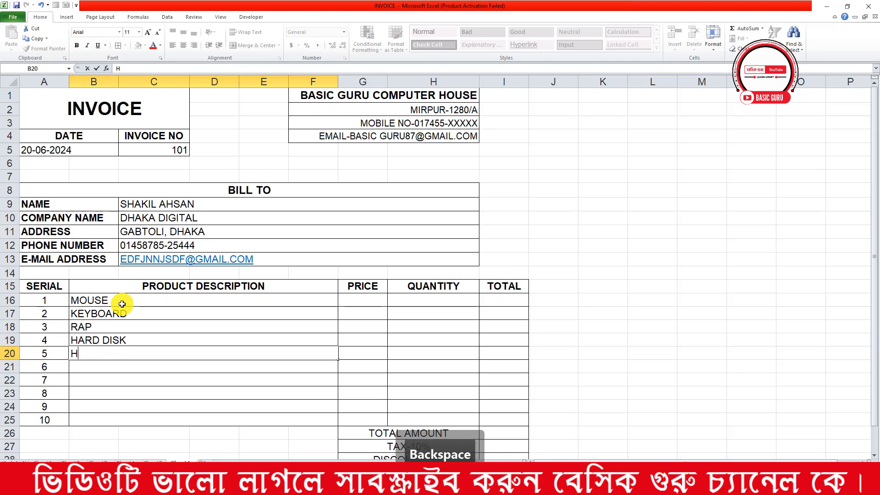
pyautogui.write('DMI CAL')
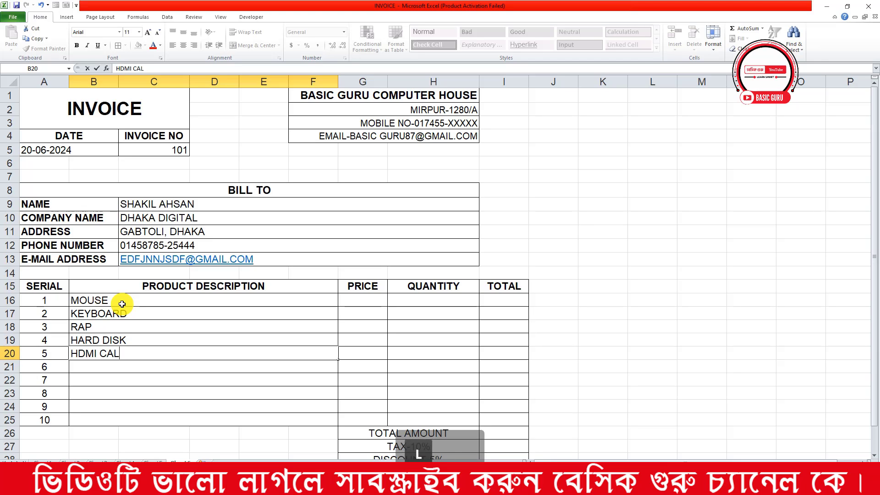
pyautogui.press('BackSpace')
pyautogui.write('BLE')
pyautogui.press('Return')
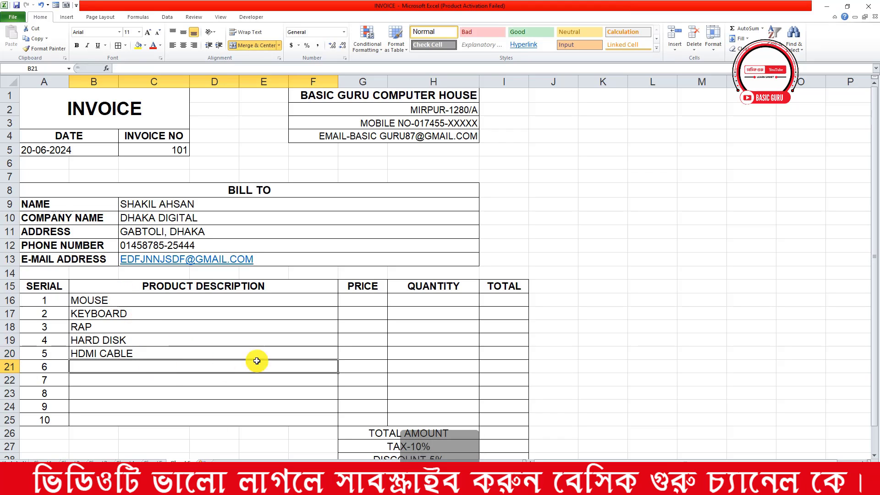
# Enter prices 650 and 750 for MOUSE and KEYBOARD
pyautogui.click(346, 302)
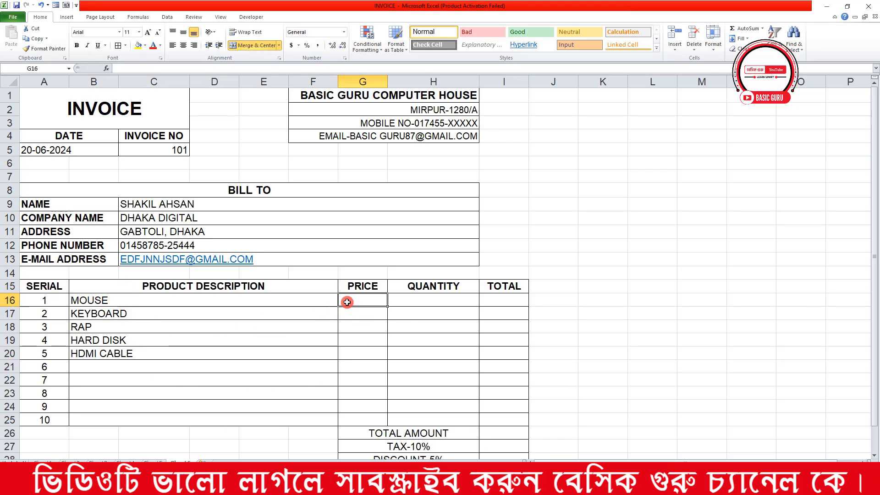
pyautogui.write('65')
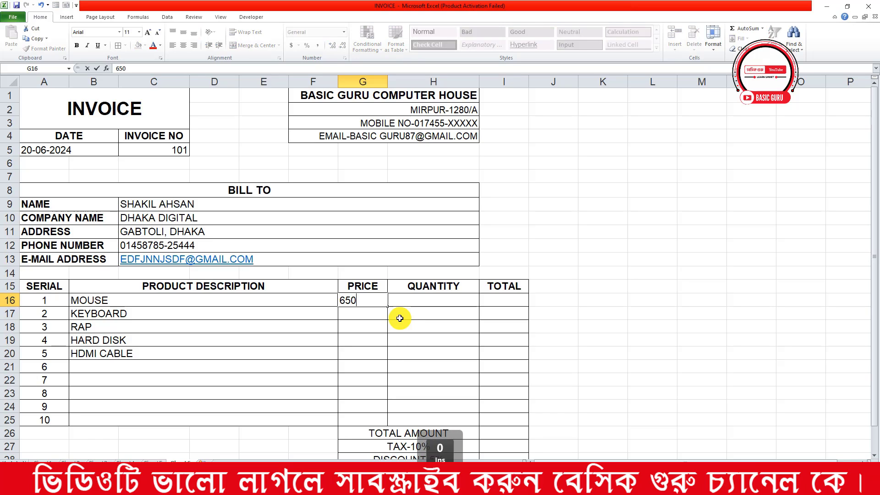
pyautogui.write('0')
pyautogui.press('Return')
pyautogui.write('7')
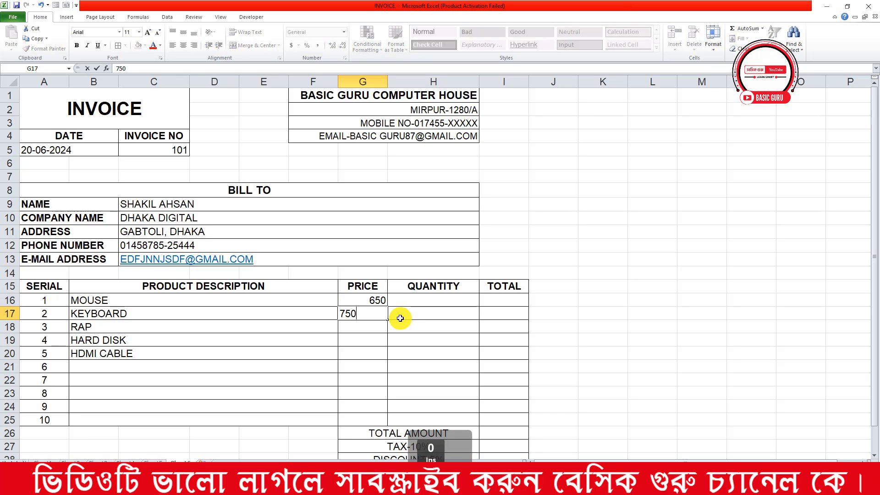
pyautogui.write('50')
pyautogui.press('Return')
# Correct the product name RAP to RAM
pyautogui.doubleClick(125, 327)
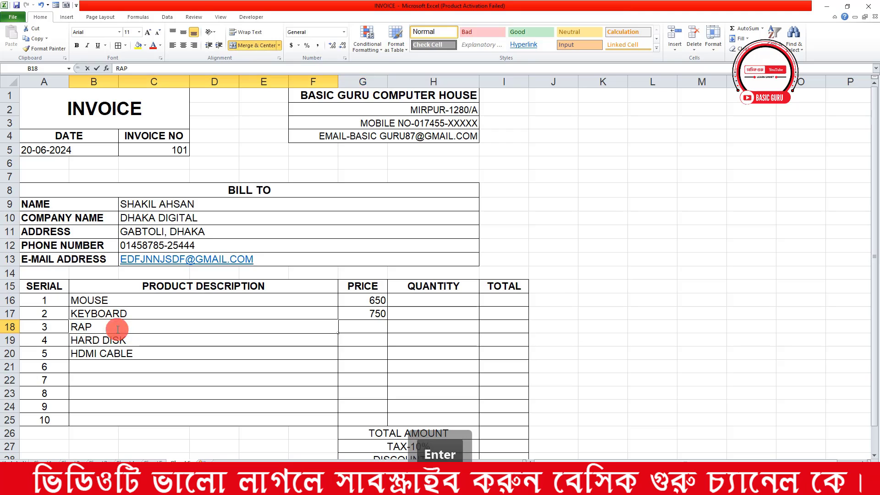
pyautogui.press('BackSpace')
pyautogui.write('M')
pyautogui.press('Return')
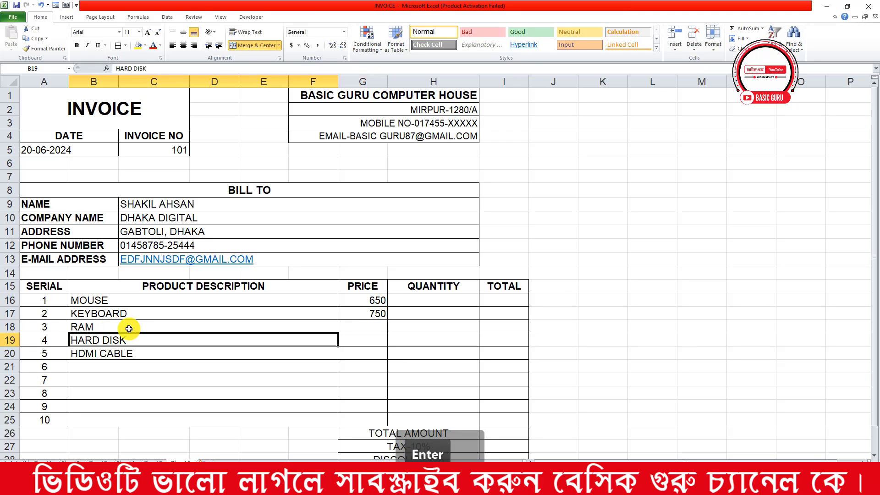
# Enter prices 2500, 3500 and 800 for RAM, HARD DISK and HDMI CABLE
pyautogui.click(365, 325)
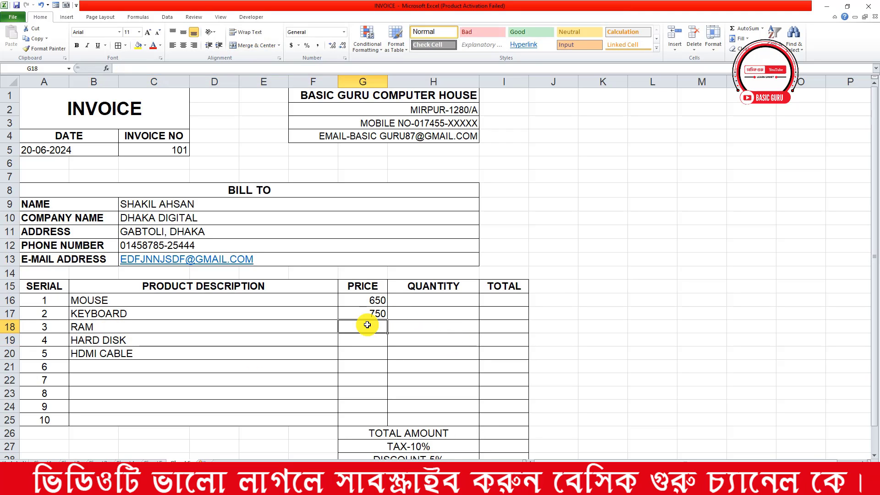
pyautogui.write('2500')
pyautogui.press('Return')
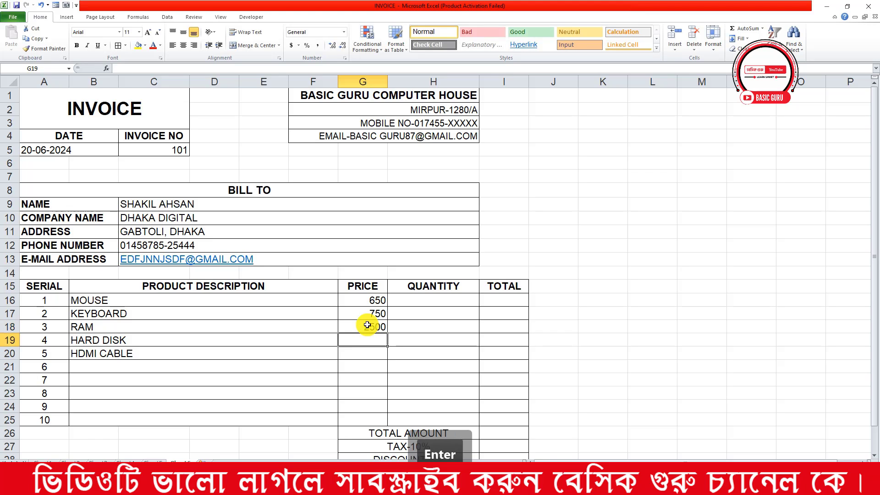
pyautogui.write('3500')
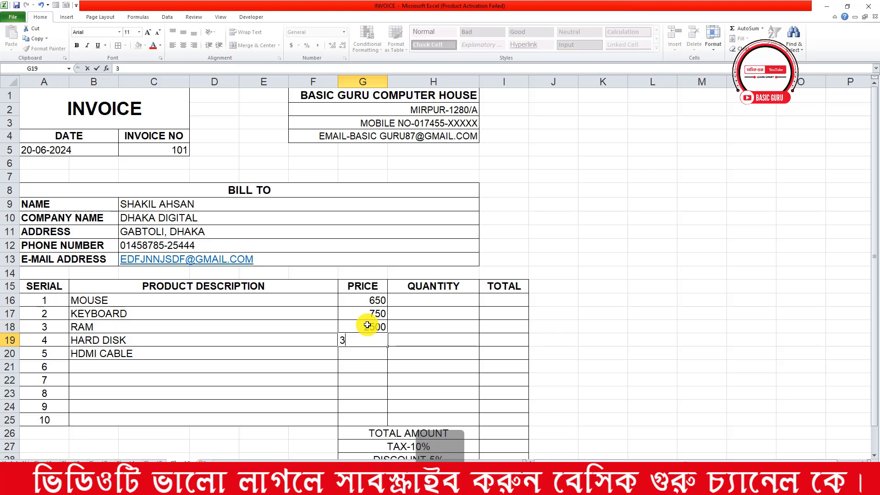
pyautogui.press('Return')
pyautogui.write('8')
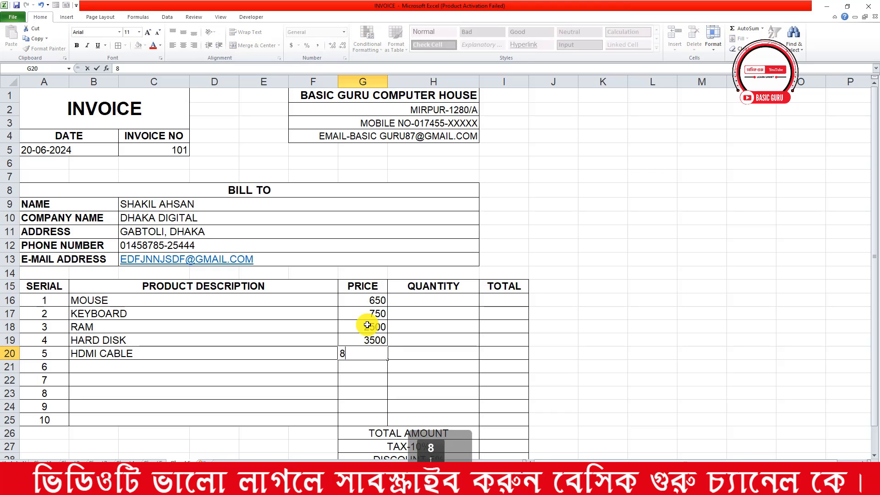
pyautogui.write('00')
pyautogui.press('Return')
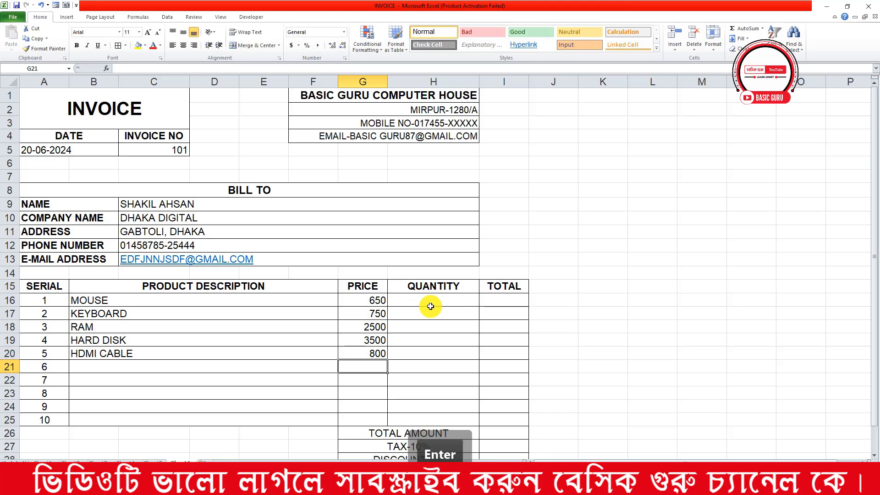
pyautogui.click(430, 303)
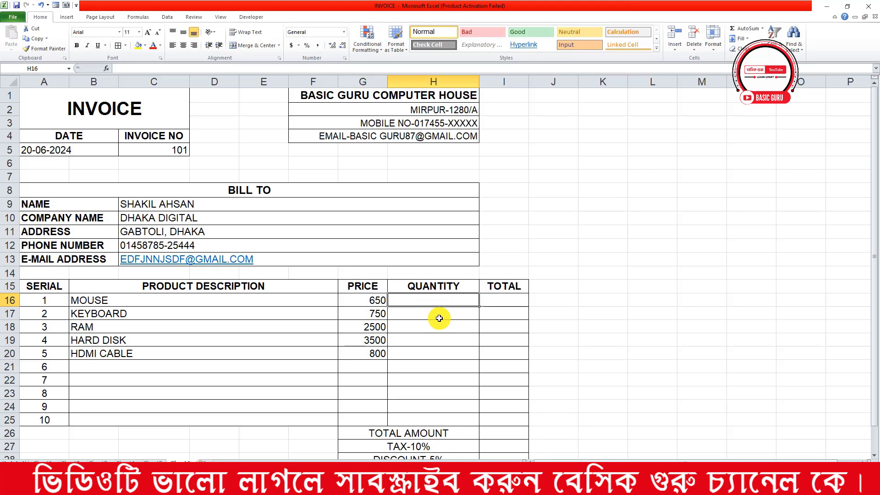
pyautogui.write('6')
pyautogui.press('Return')
pyautogui.write('12')
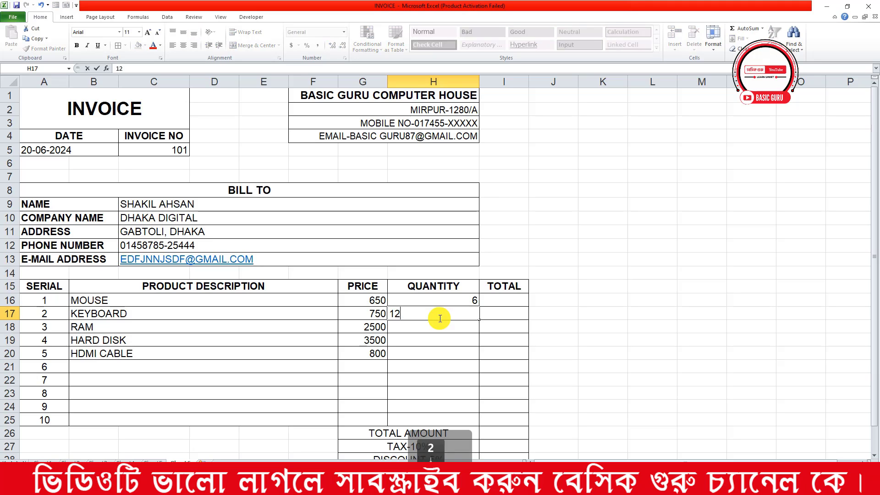
pyautogui.press('Return')
pyautogui.write('4')
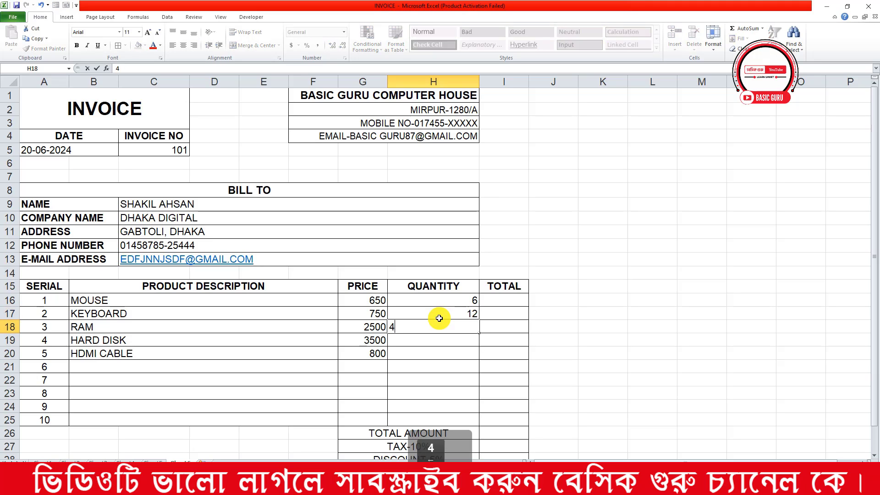
pyautogui.press('Return')
pyautogui.write('2')
pyautogui.press('Return')
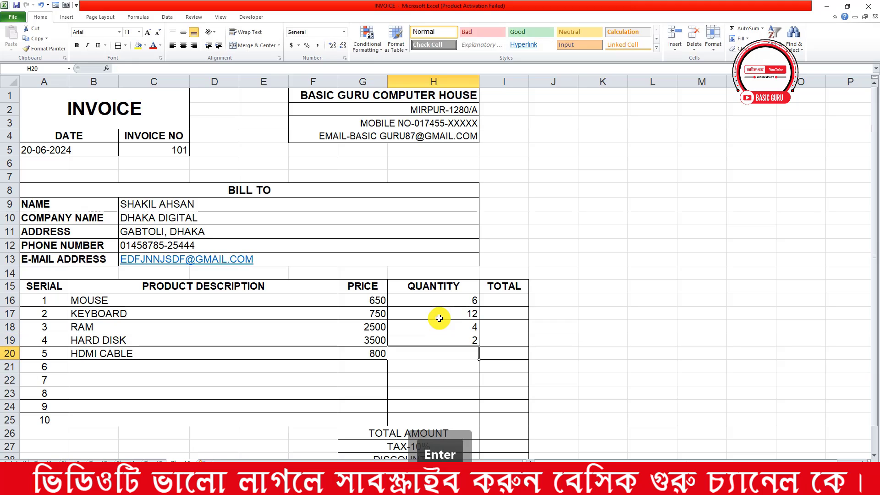
pyautogui.write('24')
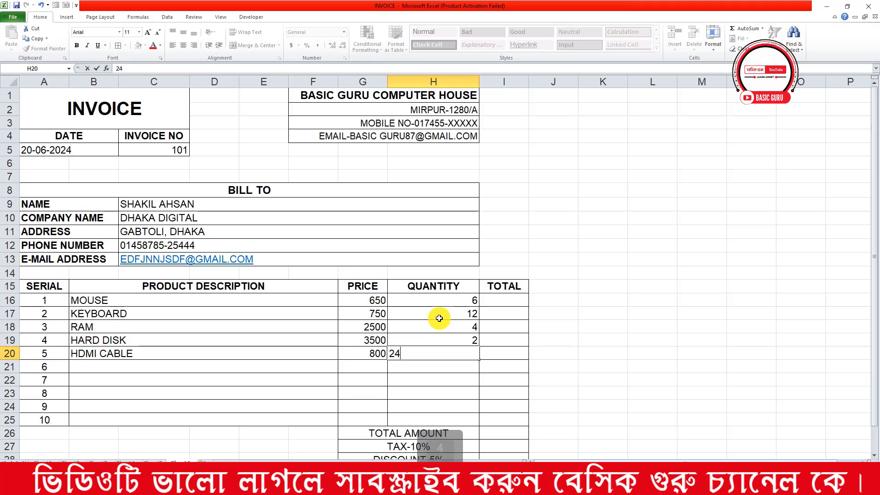
pyautogui.press('Return')
pyautogui.click(489, 303)
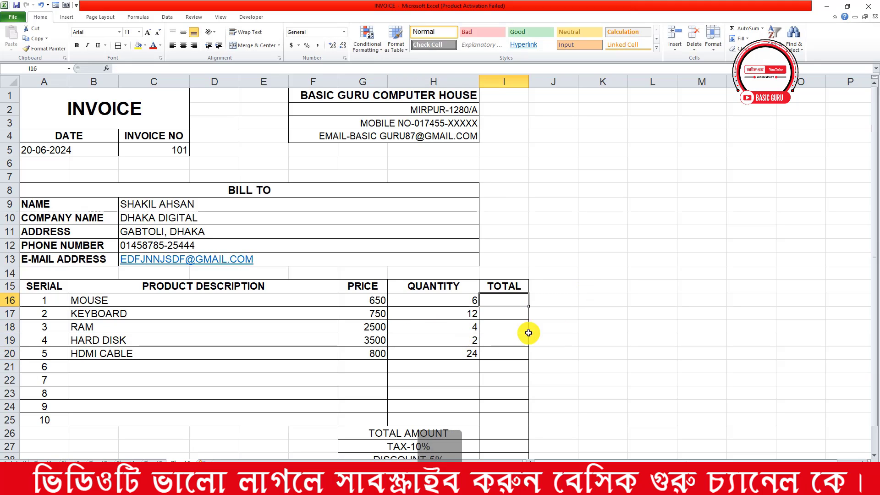
pyautogui.click(374, 302)
pyautogui.click(420, 302)
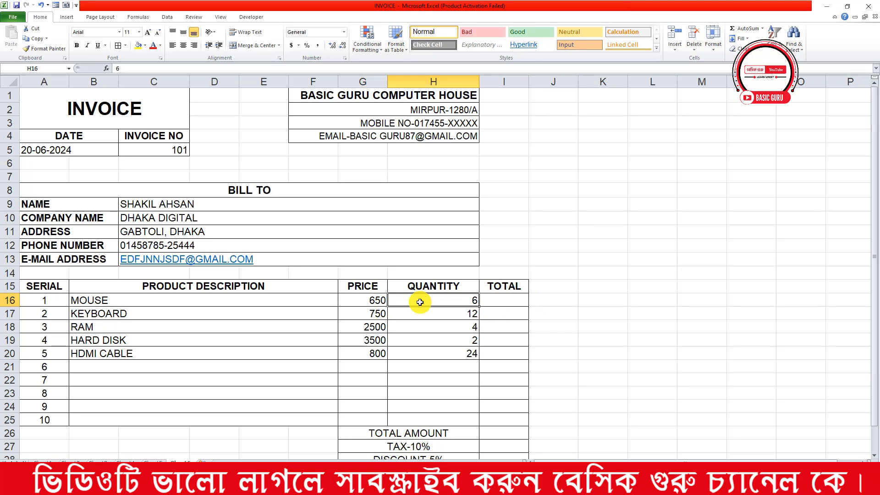
pyautogui.click(509, 297)
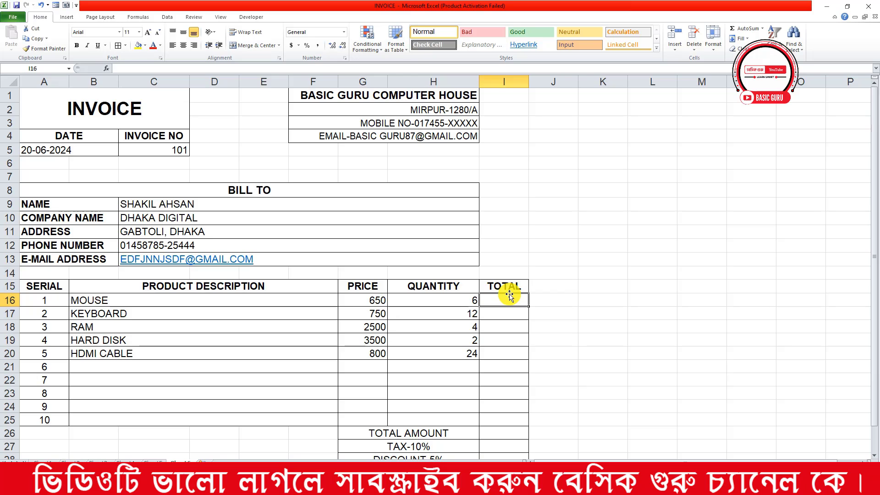
# Enter the line-total formula =G16*H16 in I16 for MOUSE
pyautogui.write('=')
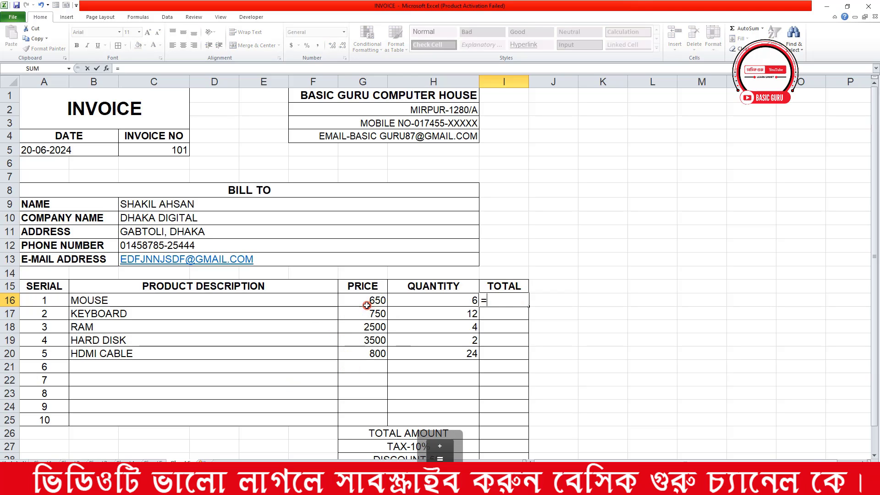
pyautogui.click(367, 303)
pyautogui.write('*')
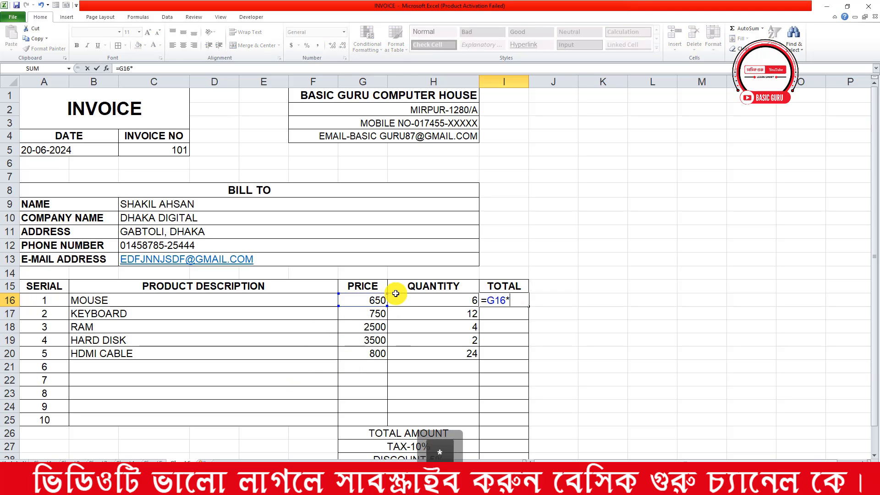
pyautogui.click(400, 297)
pyautogui.press('Return')
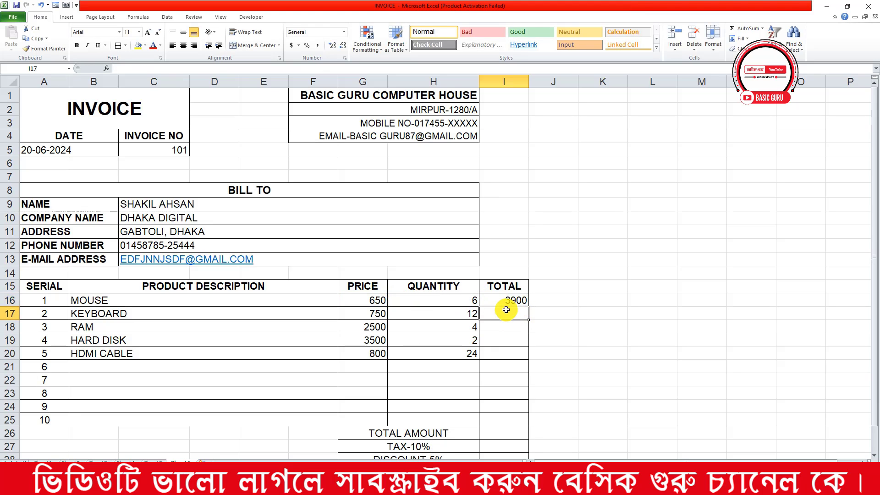
# Delete column E, then undo the deletion
pyautogui.click(253, 81)
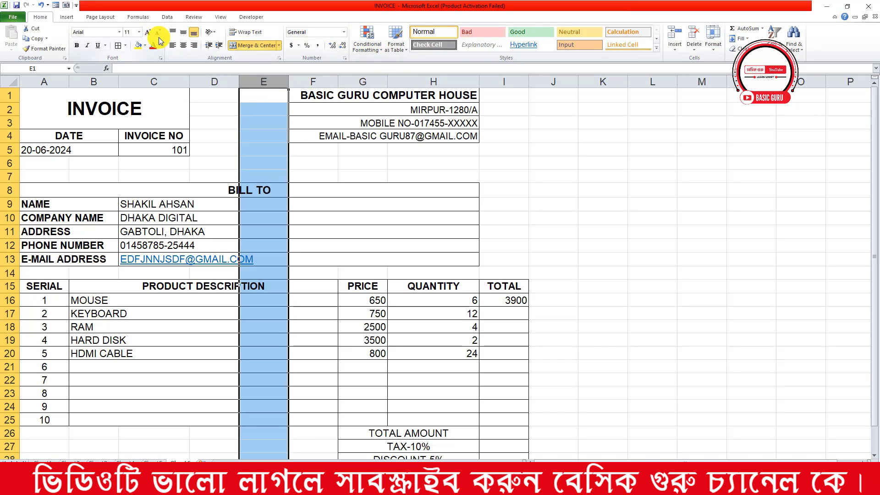
pyautogui.click(689, 36)
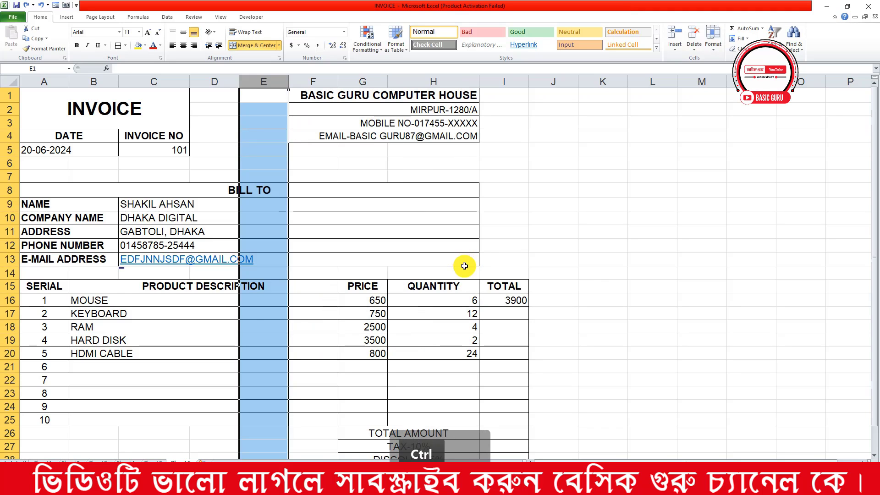
pyautogui.hotkey('ctrl', 'z')
# Fill the line-total formula down from I16 through I25
pyautogui.scroll(-1, 498, 297)
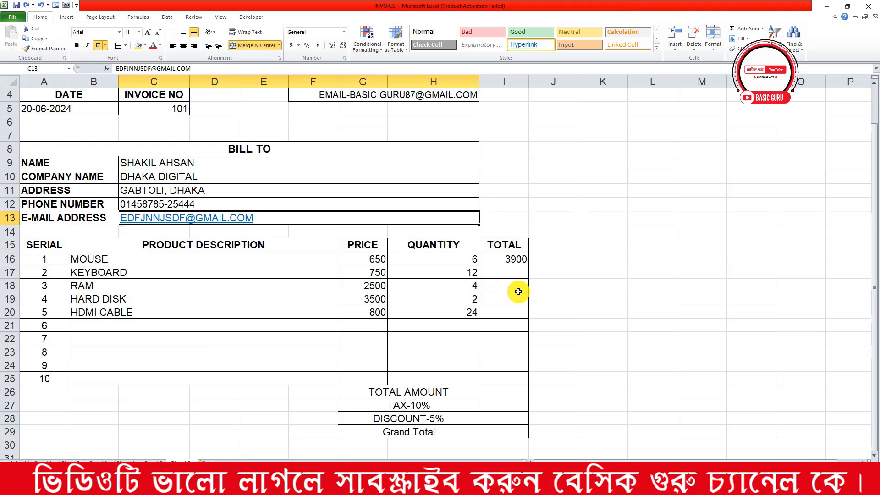
pyautogui.click(508, 259)
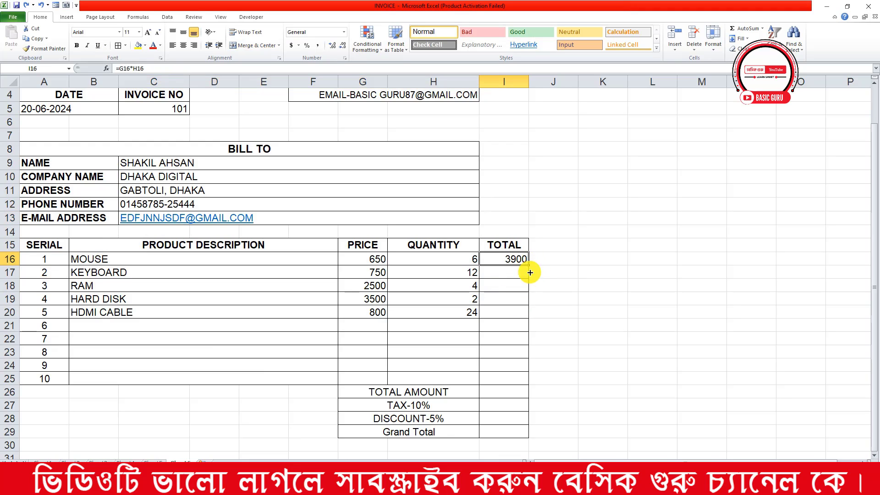
pyautogui.moveTo(530, 272); pyautogui.dragTo(513, 384)
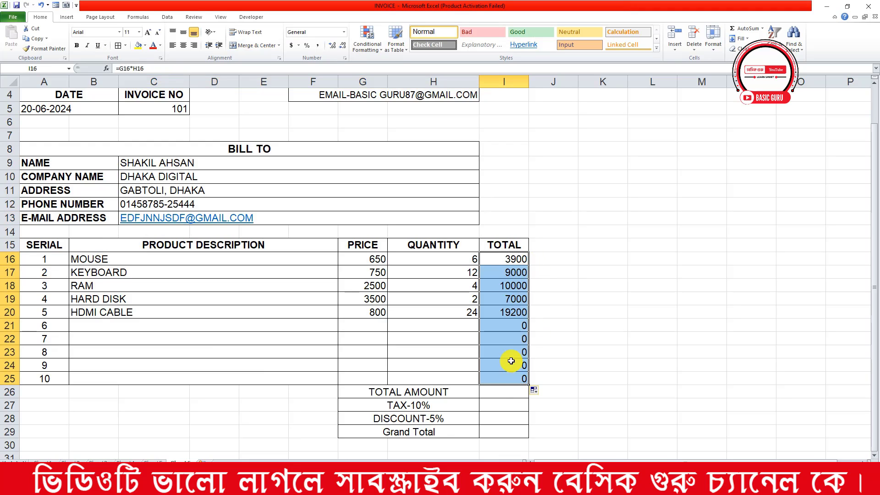
pyautogui.moveTo(518, 325); pyautogui.dragTo(521, 377)
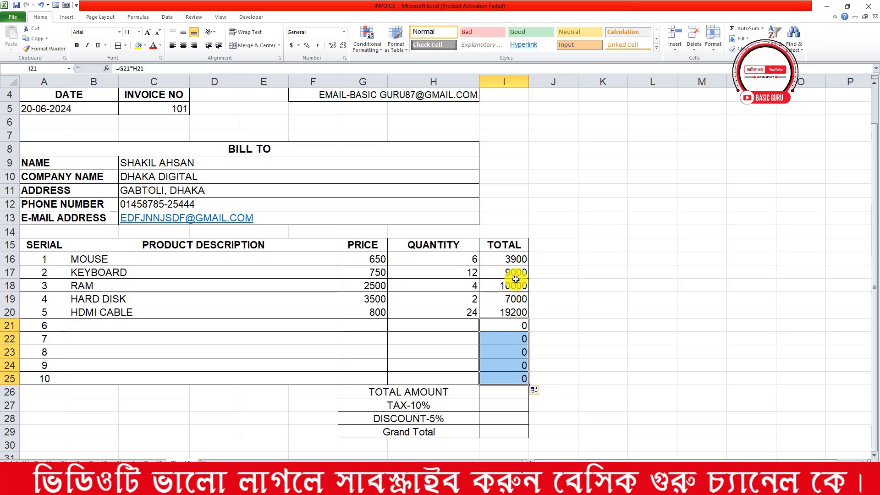
pyautogui.click(503, 335)
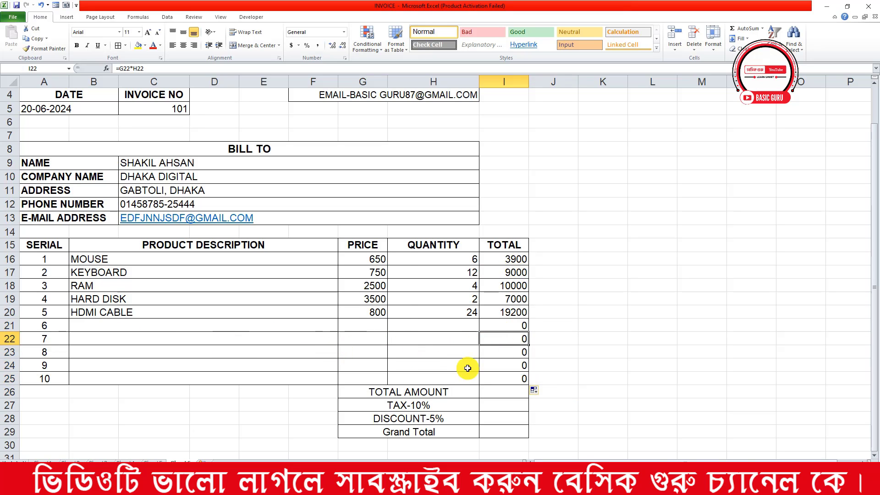
# Enter HEADPHONE in B21 with price 450 and quantity 5, giving a 2250 line total
pyautogui.click(100, 326)
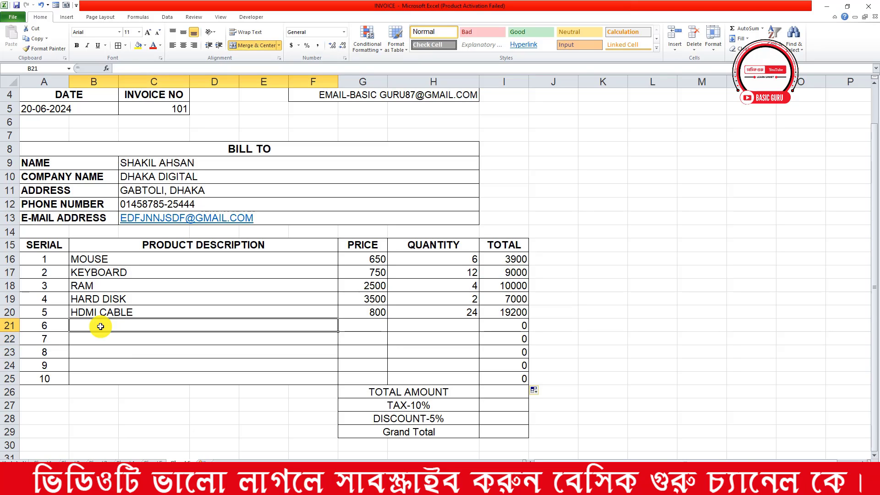
pyautogui.write('HEADPHONE')
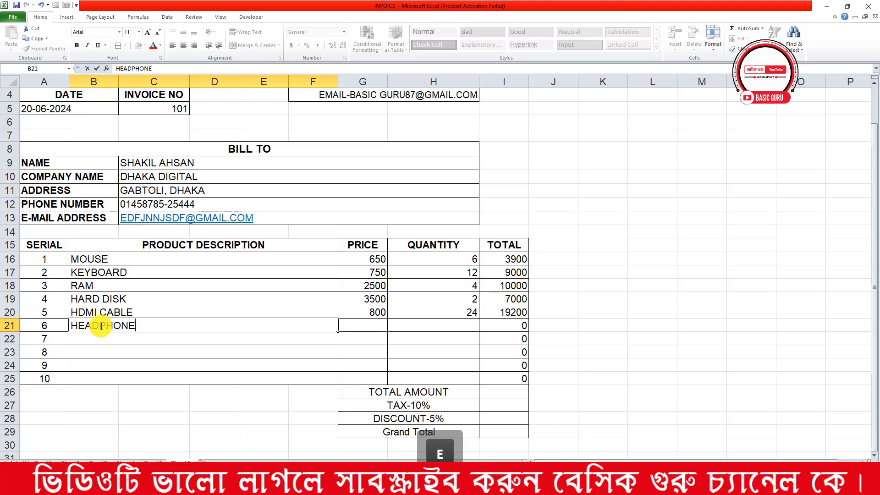
pyautogui.press('Tab')
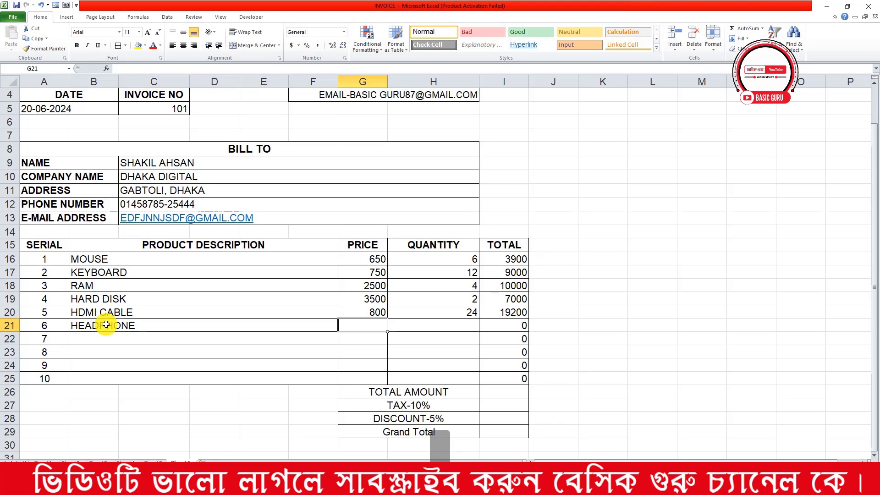
pyautogui.write('450')
pyautogui.press('Tab')
pyautogui.write('5')
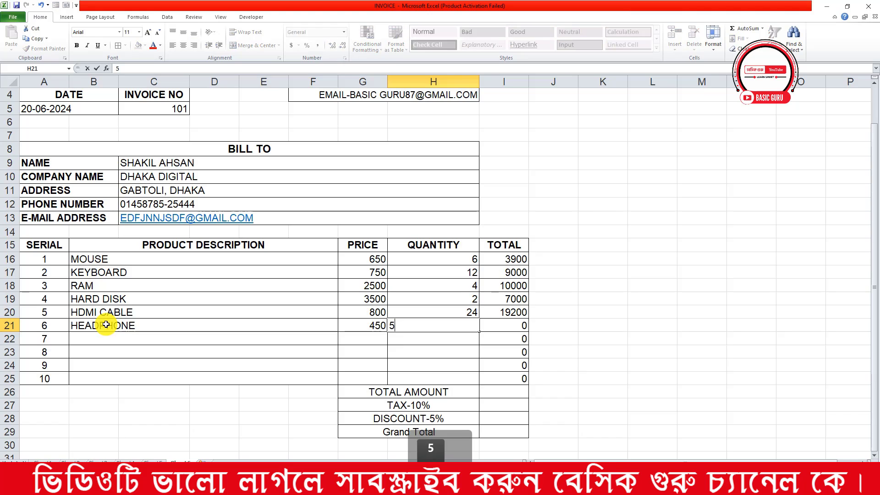
pyautogui.press('Return')
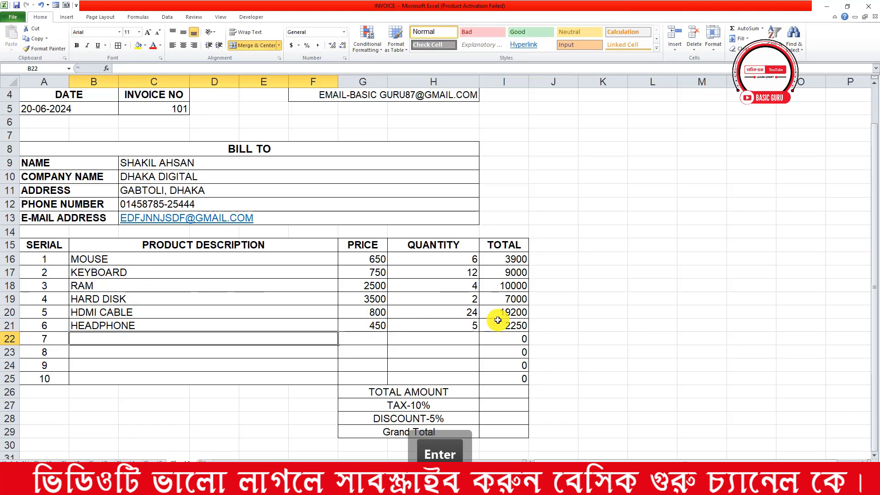
pyautogui.scroll(-1, 514, 363)
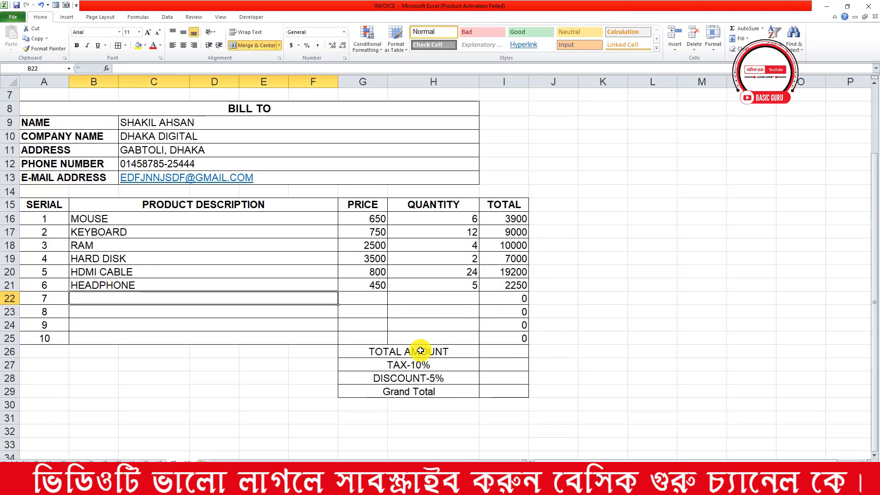
pyautogui.moveTo(506, 219); pyautogui.dragTo(506, 285)
# Enter =SUM(I16:I25) in I26 so TOTAL AMOUNT shows 51350
pyautogui.click(500, 354)
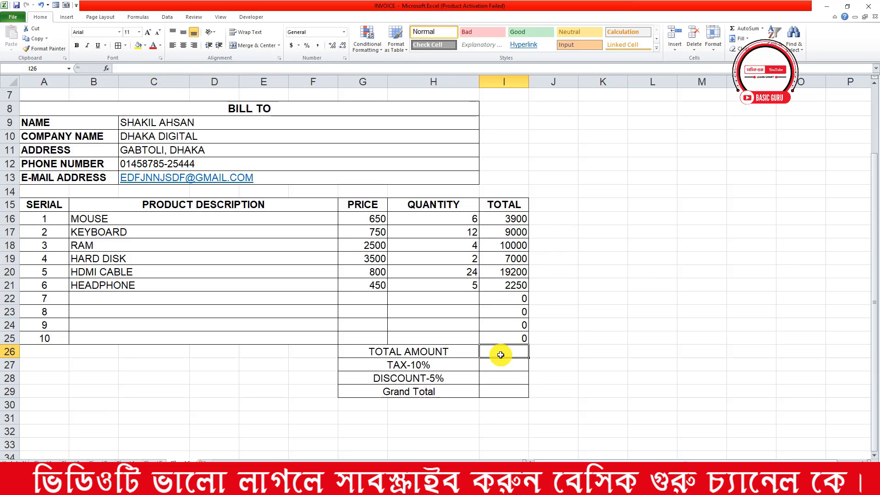
pyautogui.write('=')
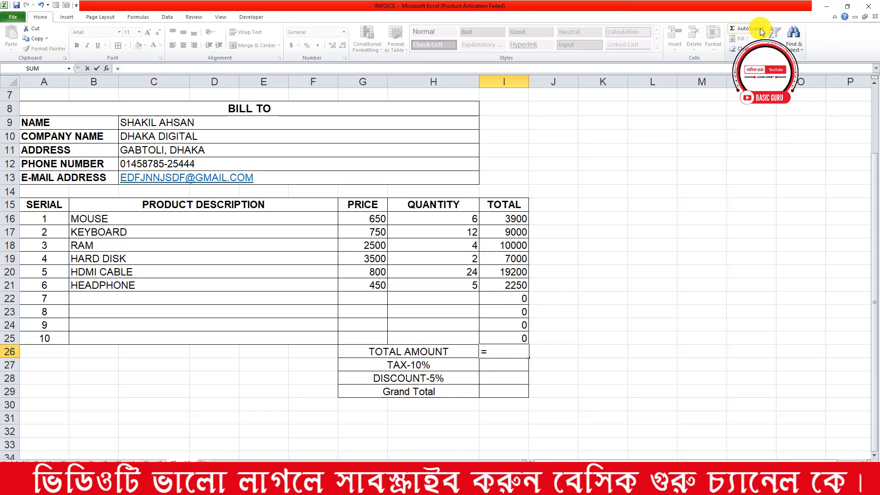
pyautogui.click(741, 31)
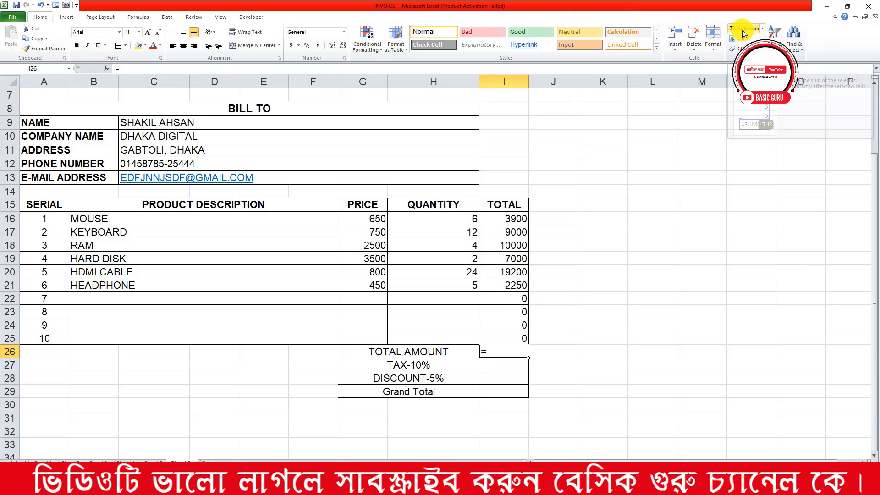
pyautogui.click(497, 352)
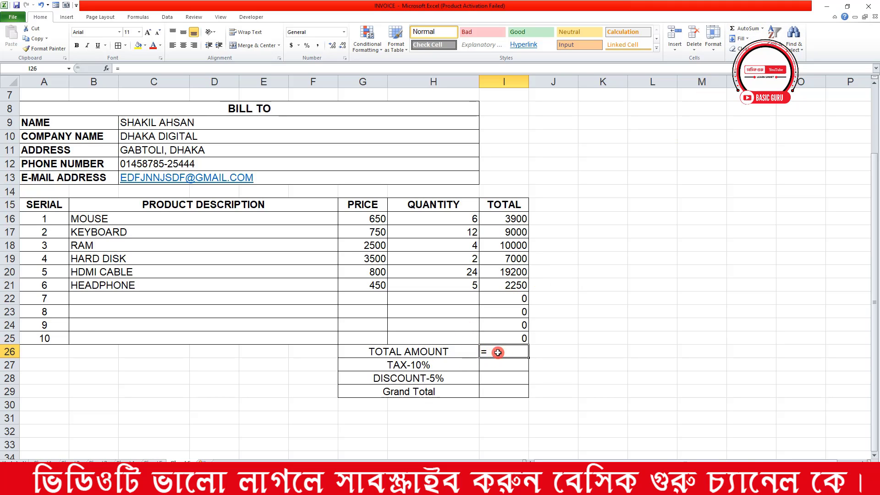
pyautogui.click(502, 338)
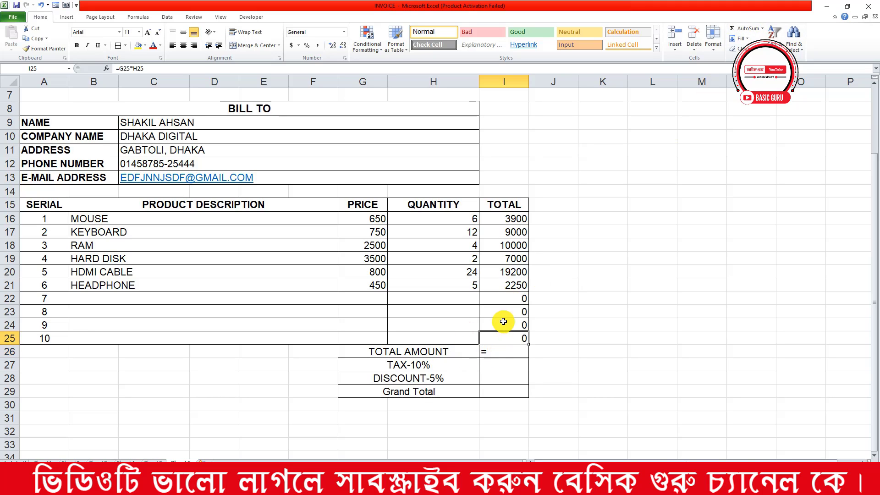
pyautogui.click(501, 351)
pyautogui.write('=')
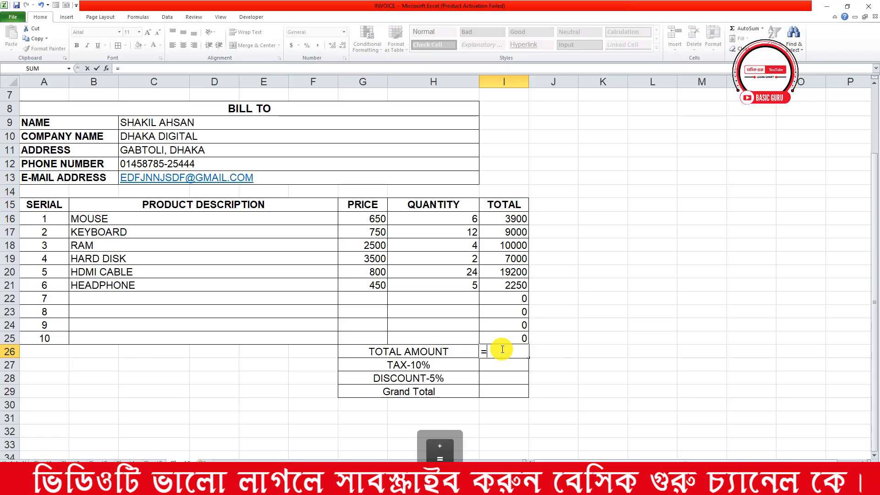
pyautogui.write('SU')
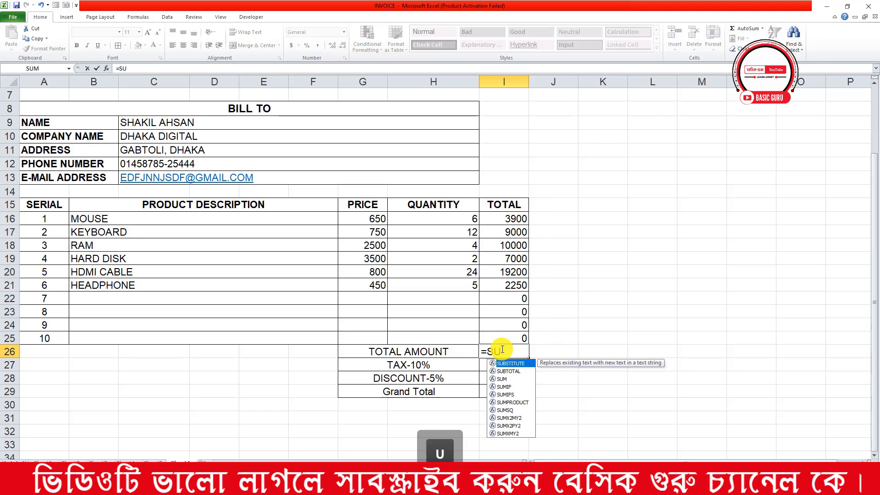
pyautogui.write('M(')
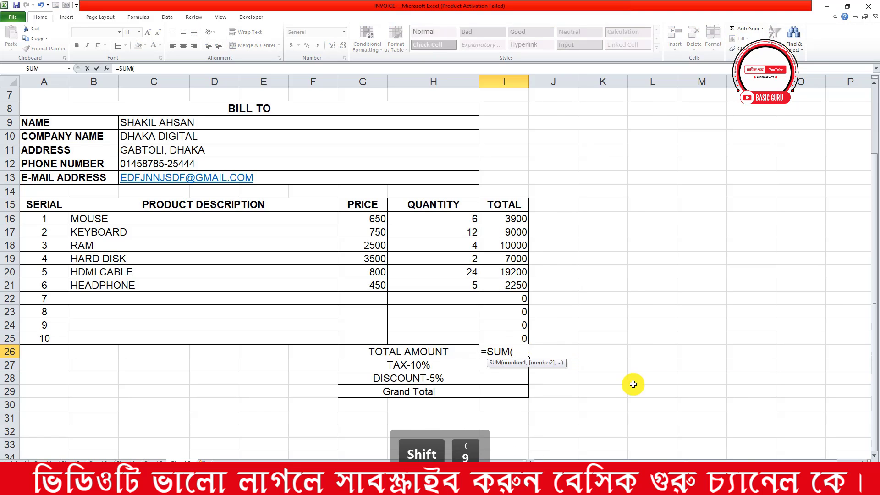
pyautogui.moveTo(515, 218); pyautogui.dragTo(510, 336)
pyautogui.press('Return')
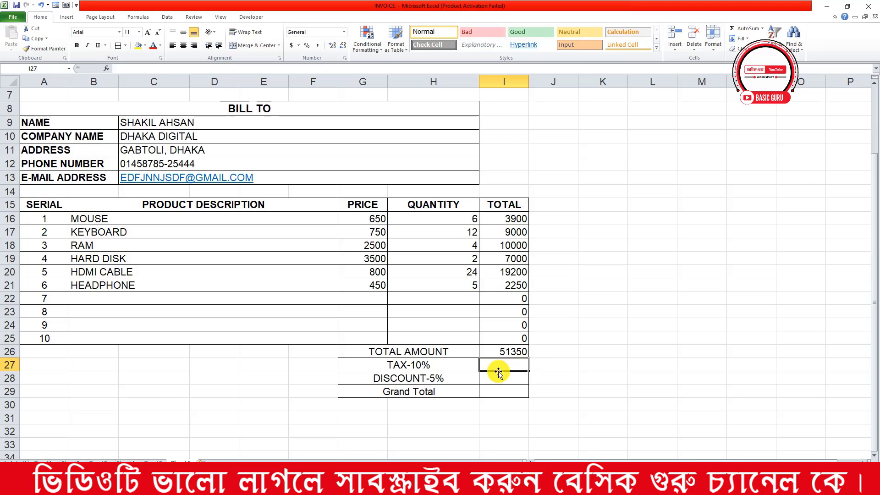
pyautogui.click(498, 352)
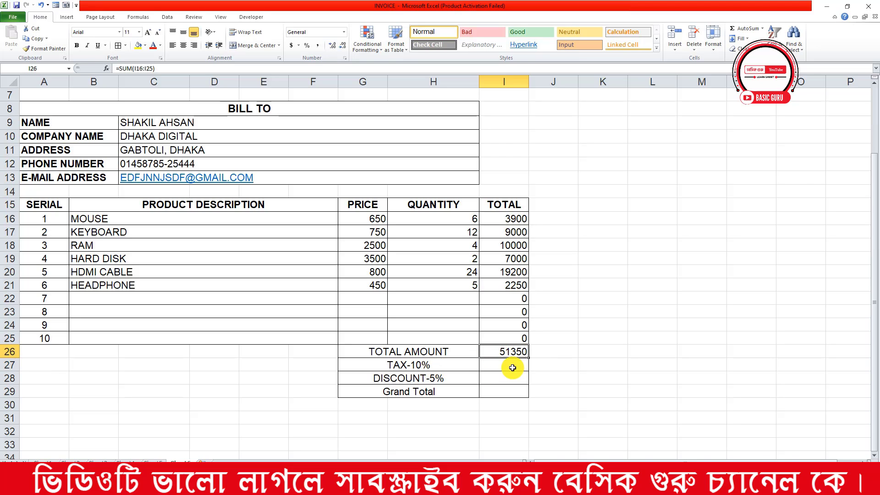
pyautogui.click(512, 367)
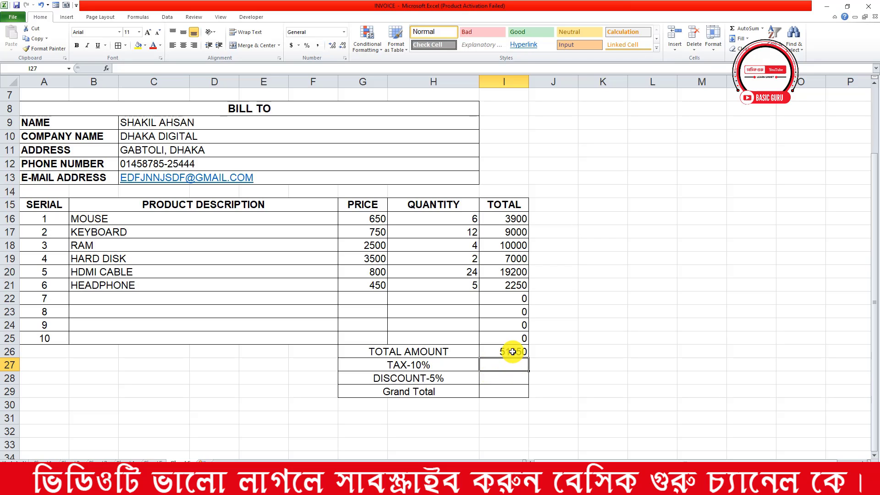
# Enter =I26*10% in I27 to calculate the 5135 tax
pyautogui.click(512, 351)
pyautogui.click(486, 367)
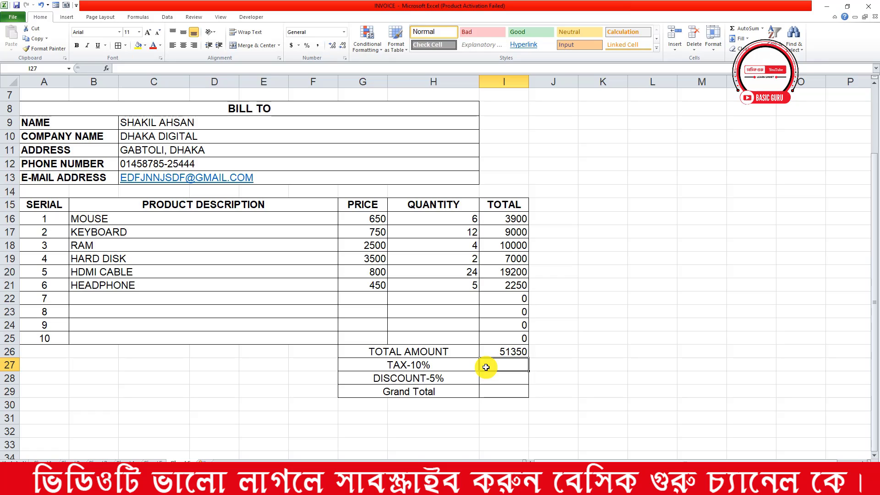
pyautogui.write('=')
pyautogui.click(500, 352)
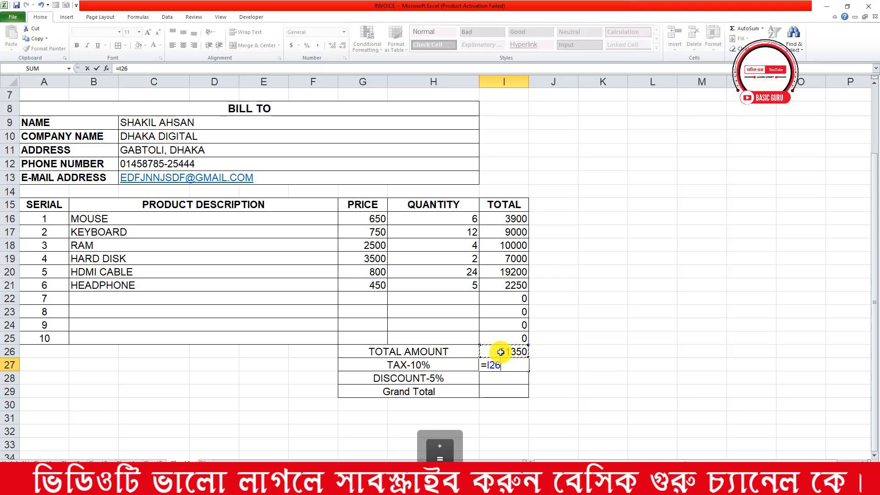
pyautogui.write('*10')
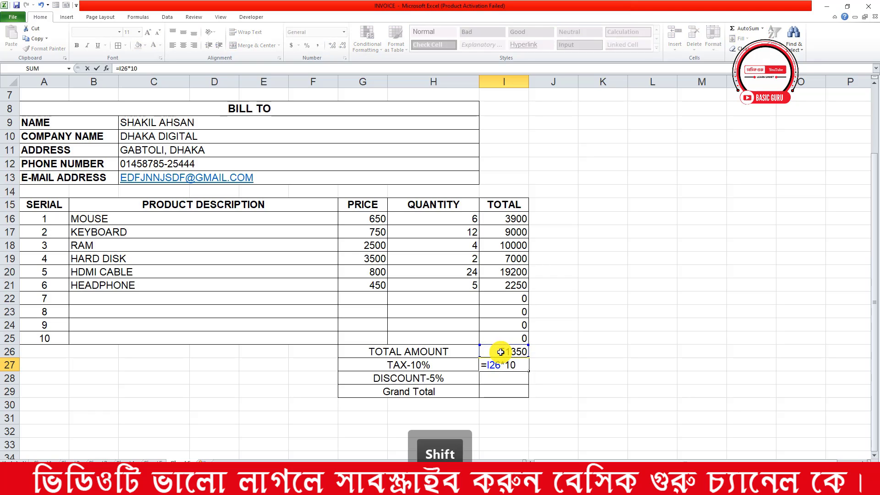
pyautogui.write('%')
pyautogui.press('Return')
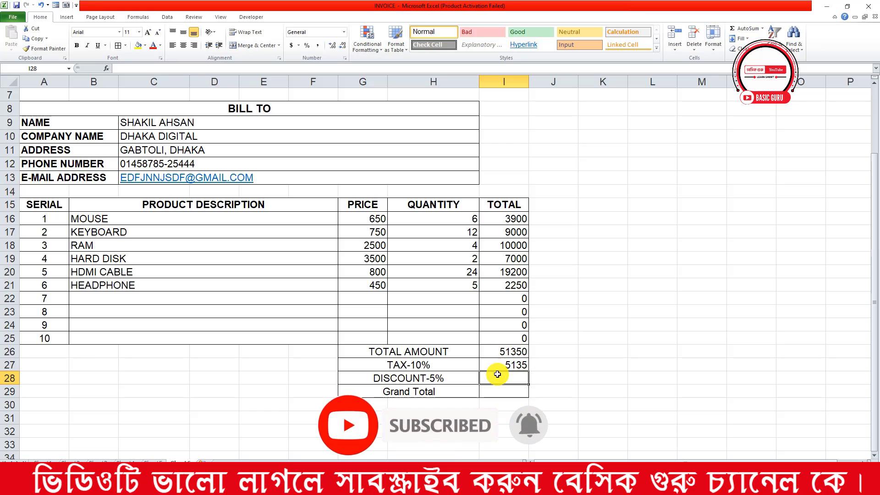
# Enter =I26*5% in I28 to calculate the 2567.5 discount
pyautogui.write('=')
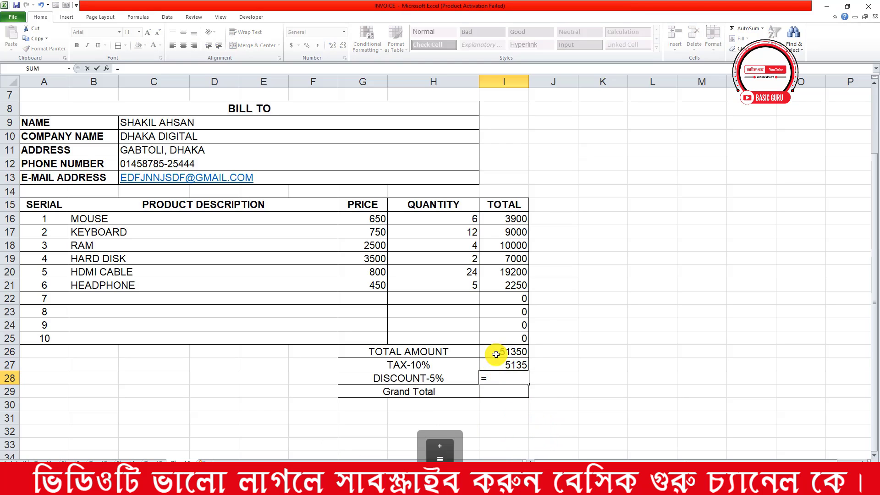
pyautogui.write('I26*')
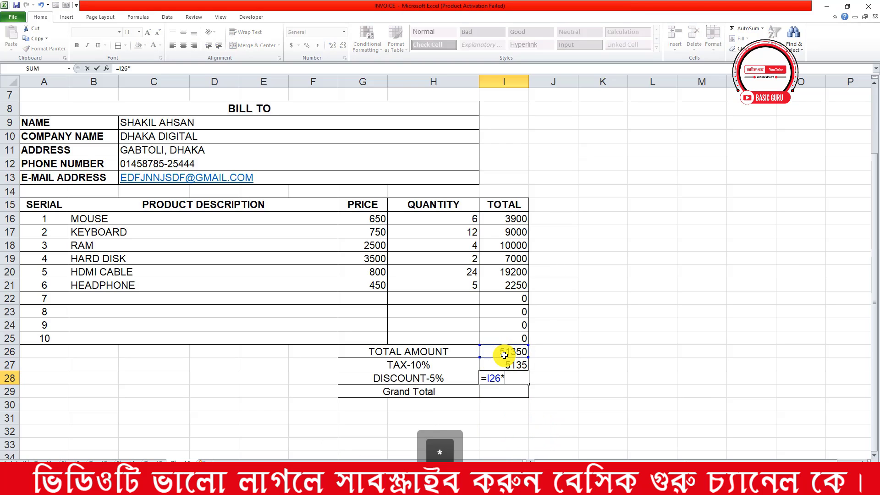
pyautogui.press('shift')
pyautogui.write('5%')
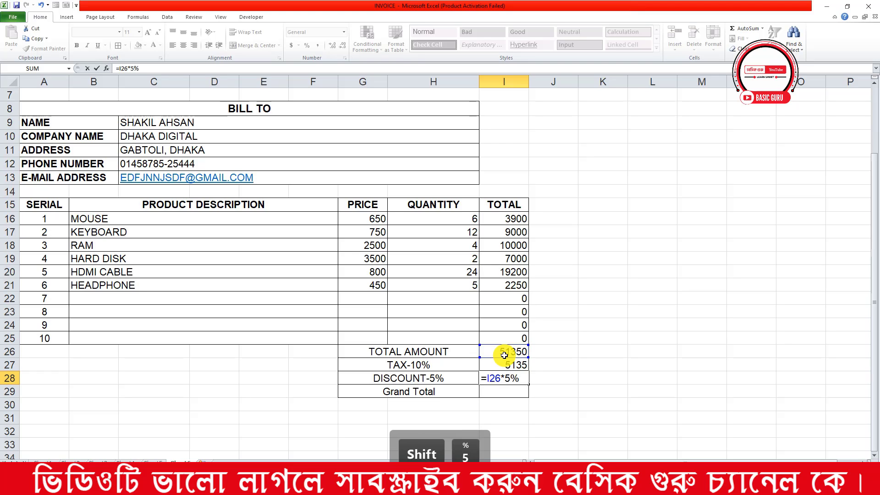
pyautogui.press('Return')
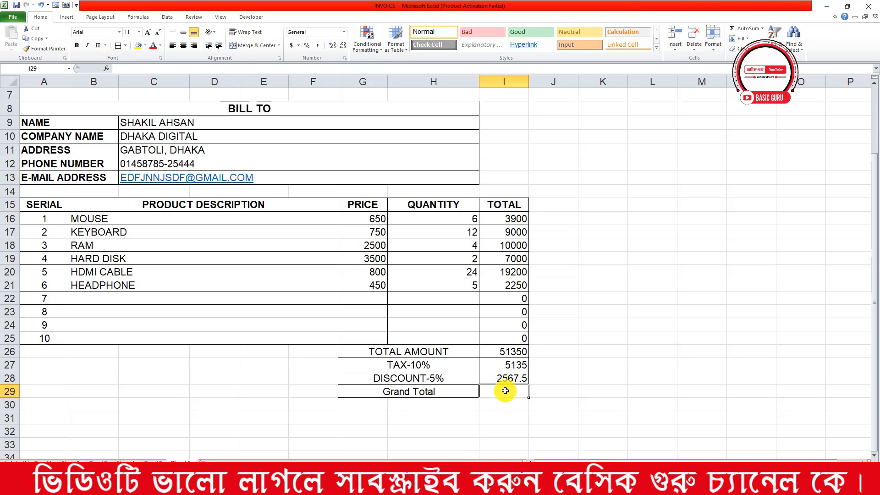
# Enter =I26+I27-I28 in I29, giving a grand total of 53917.5
pyautogui.write('=')
pyautogui.click(511, 354)
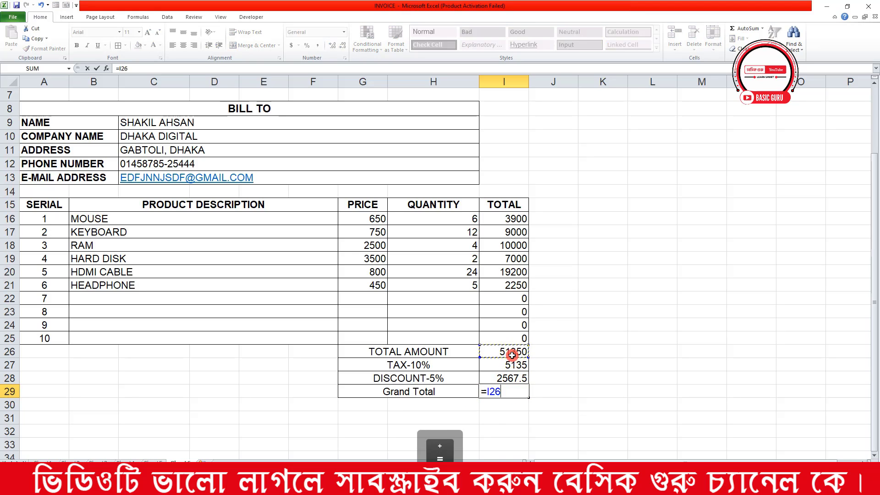
pyautogui.write('+')
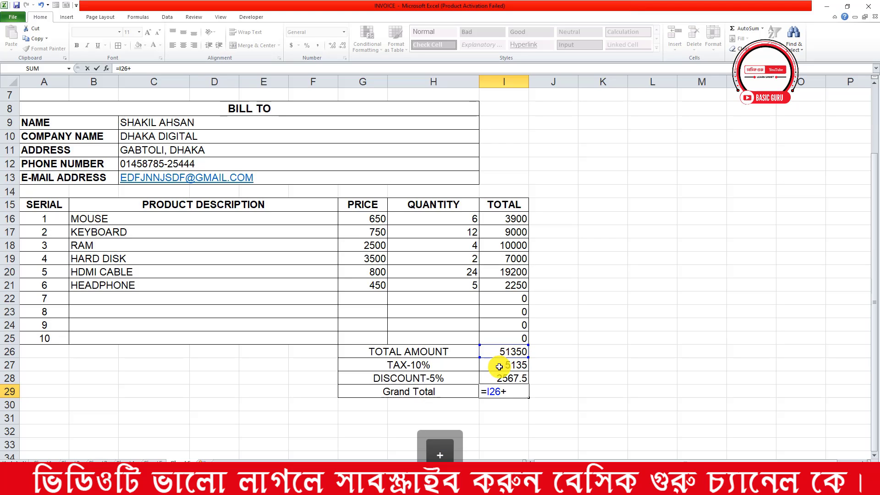
pyautogui.write('I27-')
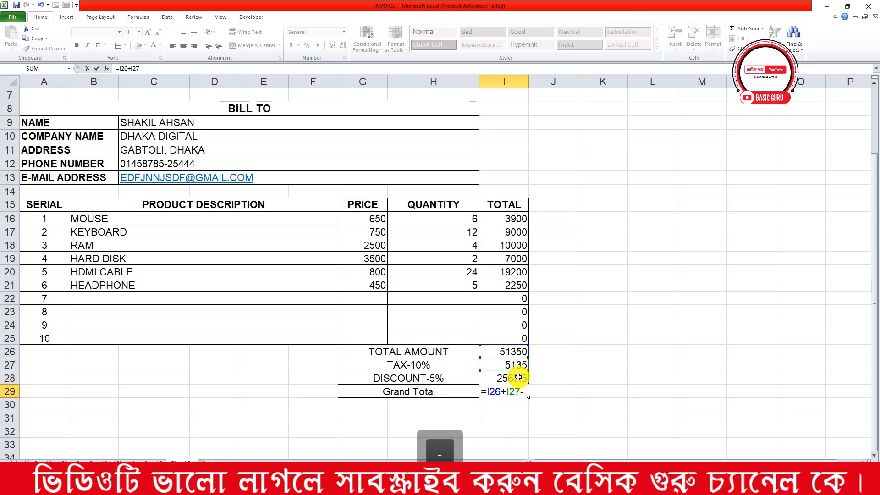
pyautogui.click(519, 381)
pyautogui.press('Return')
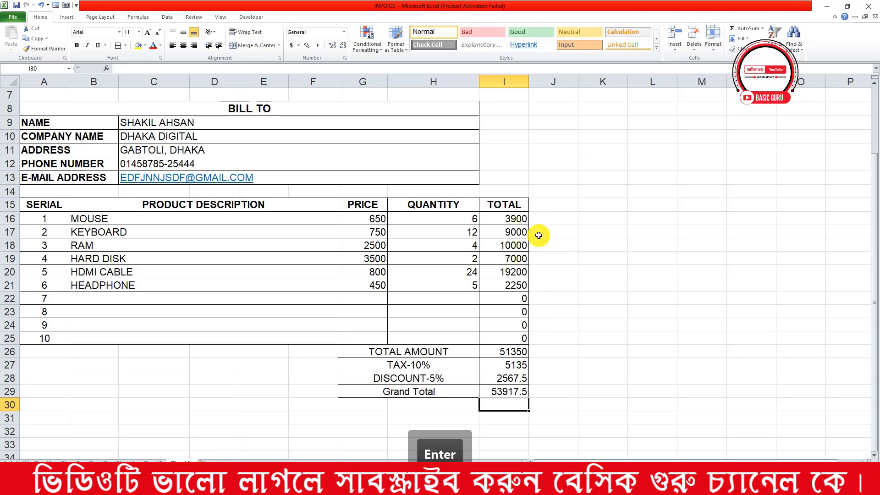
pyautogui.scroll(2, 503, 197)
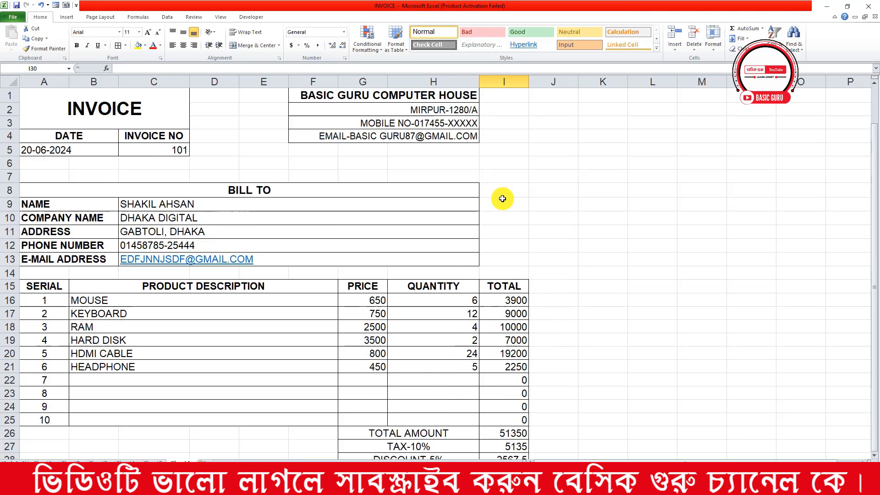
# Merge the company header rows F1:I4 across and align them right
pyautogui.moveTo(452, 95); pyautogui.dragTo(501, 133)
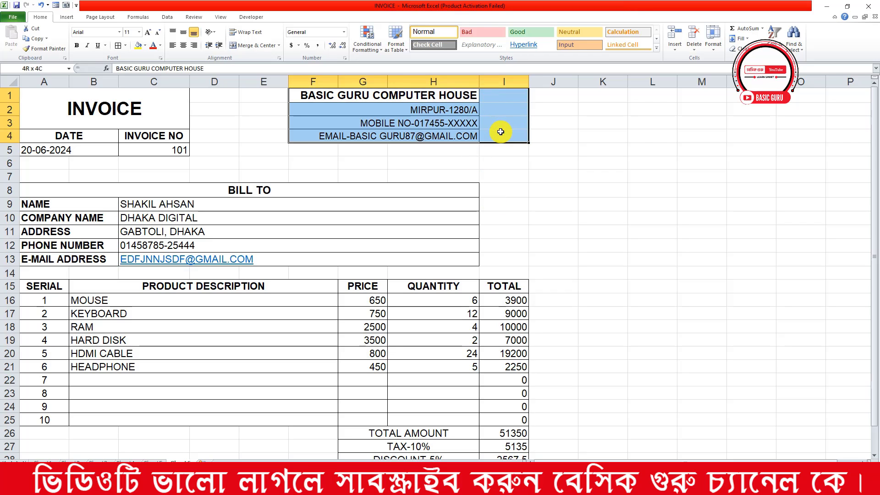
pyautogui.click(278, 45)
pyautogui.click(276, 65)
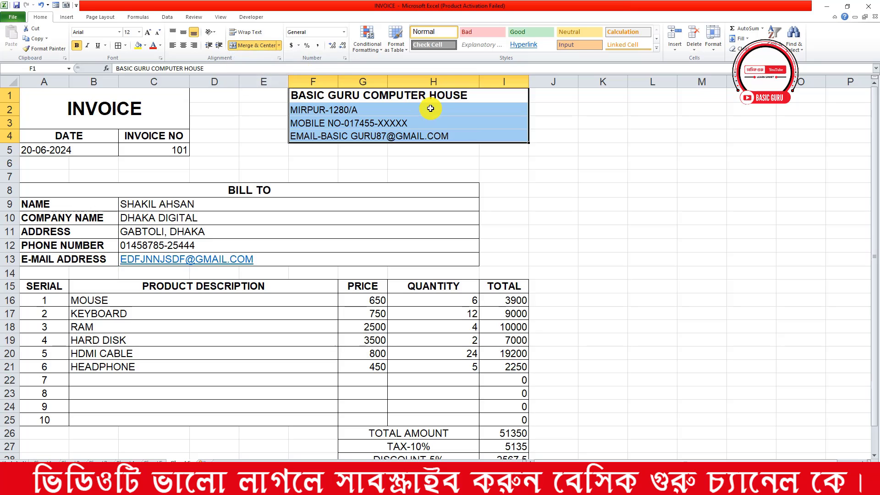
pyautogui.click(194, 45)
pyautogui.click(541, 205)
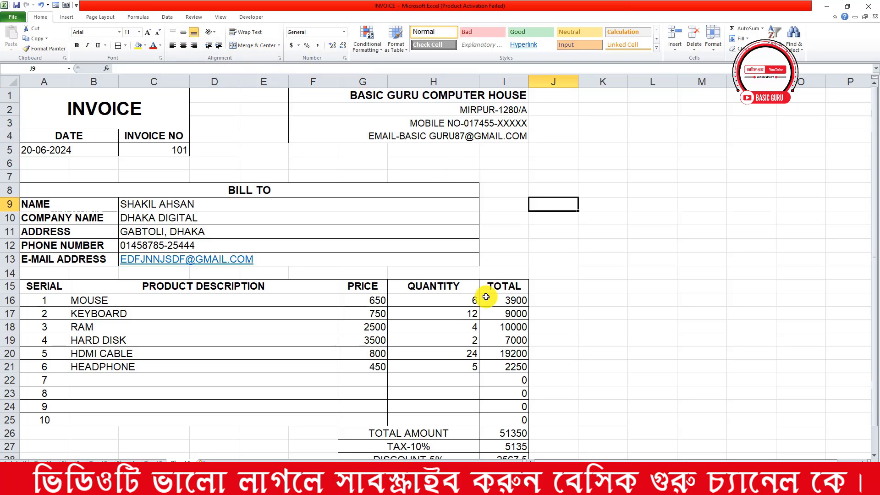
# Merge C9:I13 across, merge and center BILL TO over A8:I8, and border A8:I13
pyautogui.click(465, 209)
pyautogui.moveTo(465, 215); pyautogui.dragTo(508, 257)
pyautogui.click(279, 46)
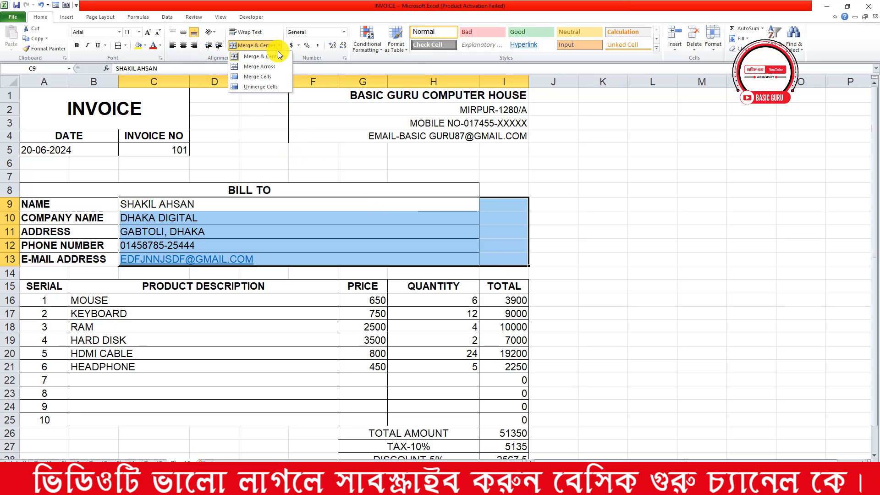
pyautogui.click(279, 62)
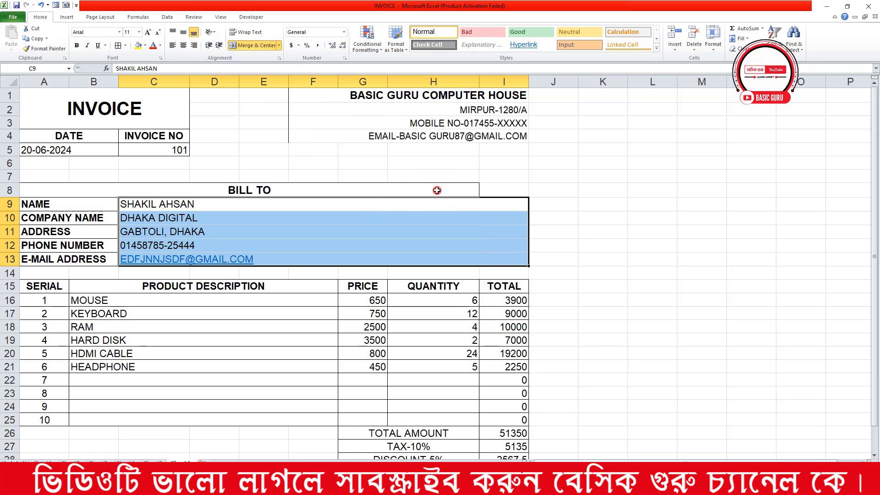
pyautogui.moveTo(436, 190); pyautogui.dragTo(503, 190)
pyautogui.click(263, 46)
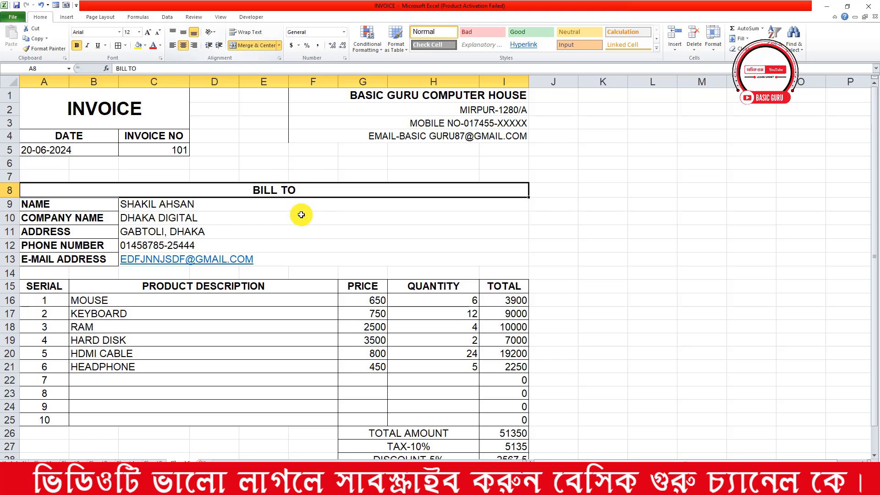
pyautogui.moveTo(330, 190); pyautogui.dragTo(330, 257)
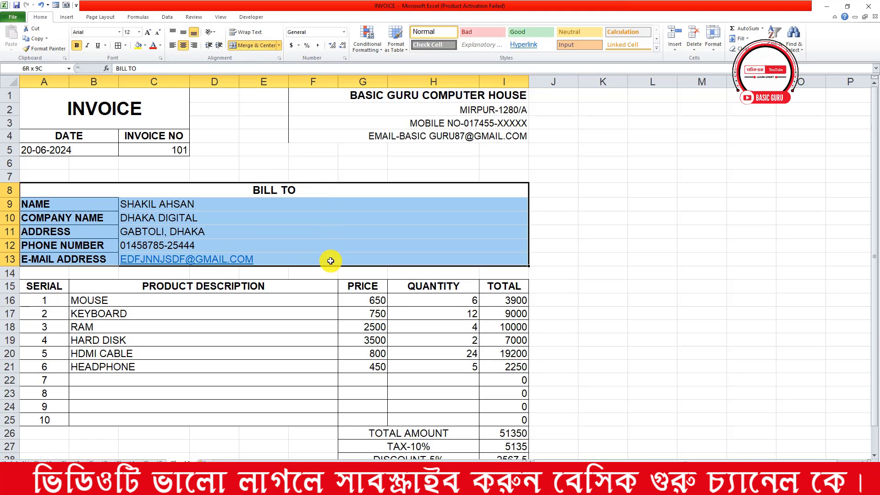
pyautogui.click(120, 46)
pyautogui.click(408, 176)
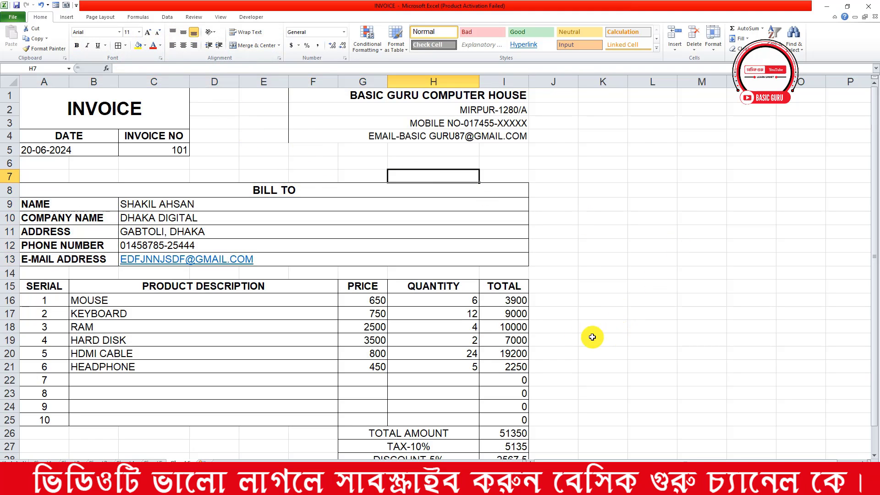
# Replace the G29 label with the text GRAND TOTAL
pyautogui.scroll(-2, 439, 335)
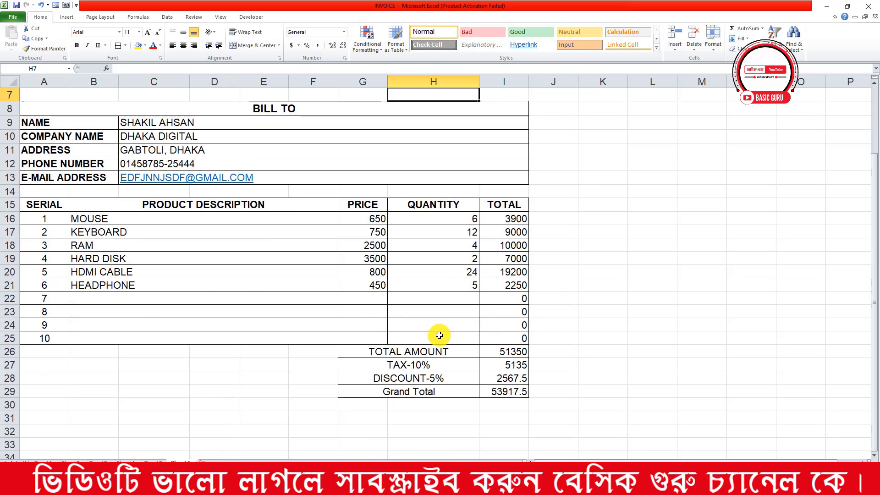
pyautogui.scroll(-1, 461, 363)
pyautogui.click(423, 351)
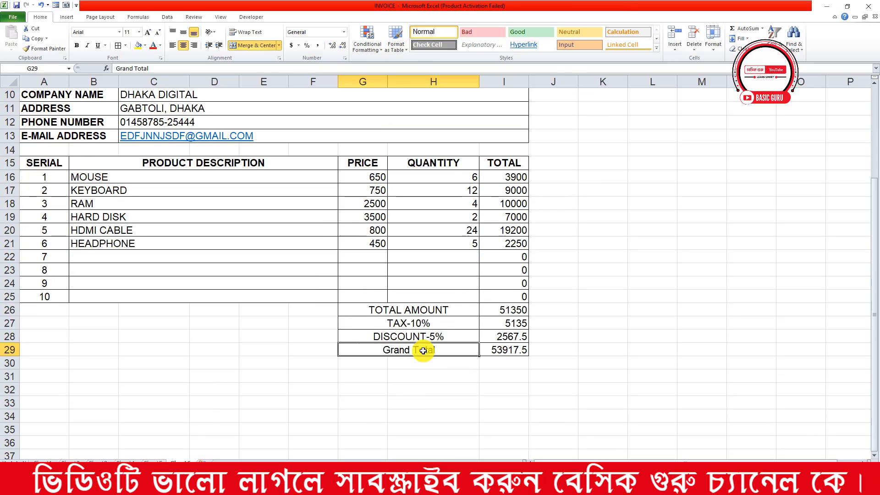
pyautogui.write('GRA')
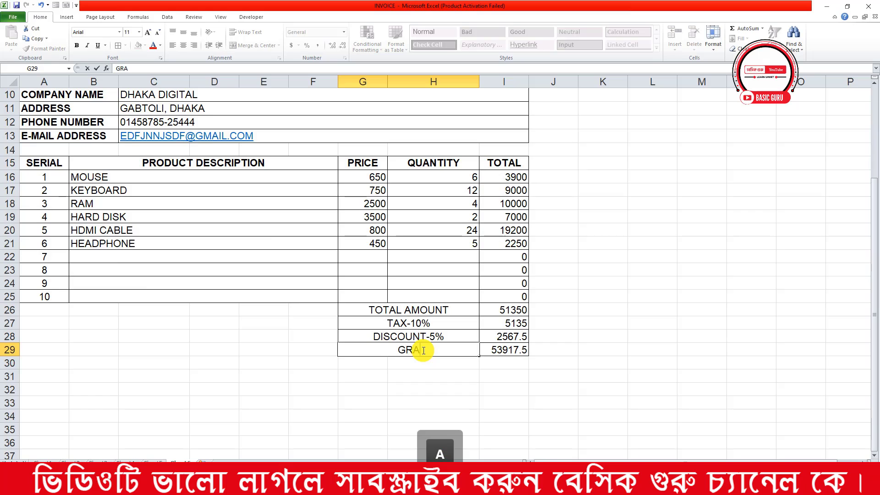
pyautogui.write('ND T')
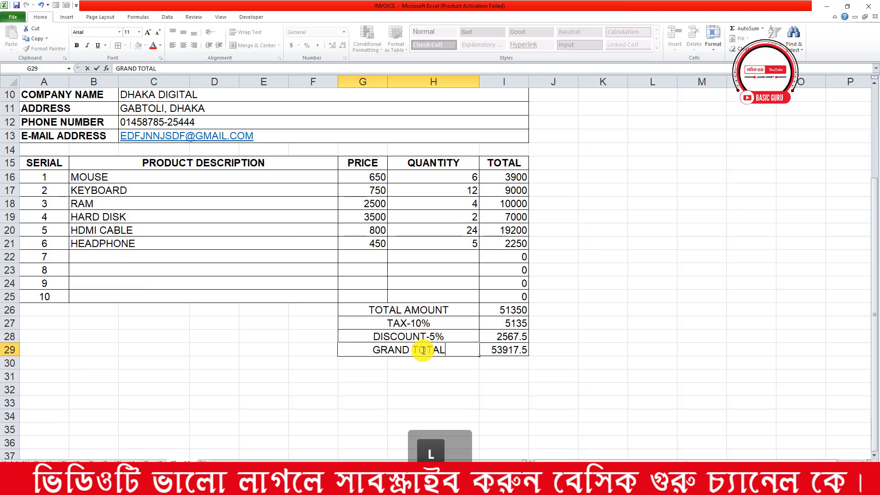
pyautogui.write('OTAL')
pyautogui.click(598, 338)
pyautogui.scroll(3, 399, 291)
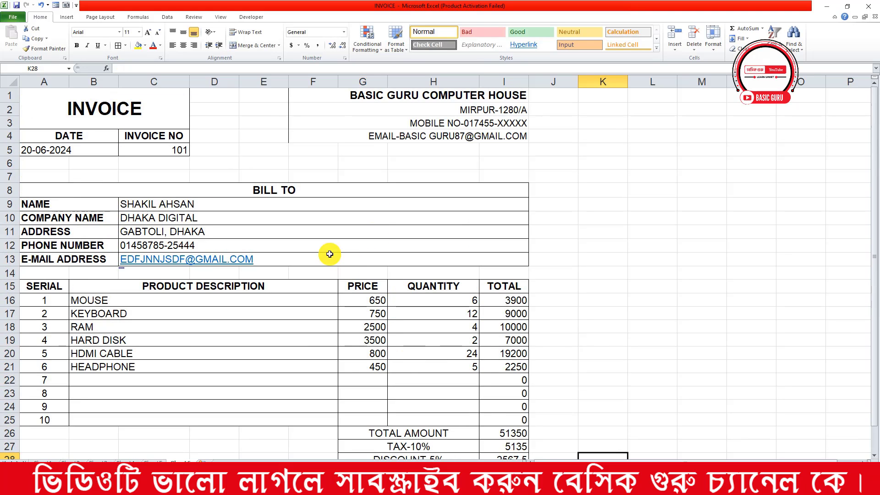
pyautogui.scroll(-2, 320, 281)
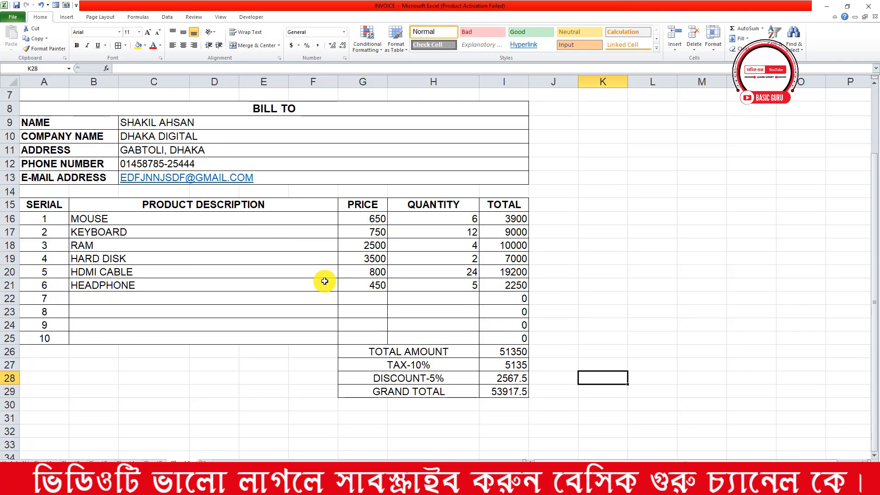
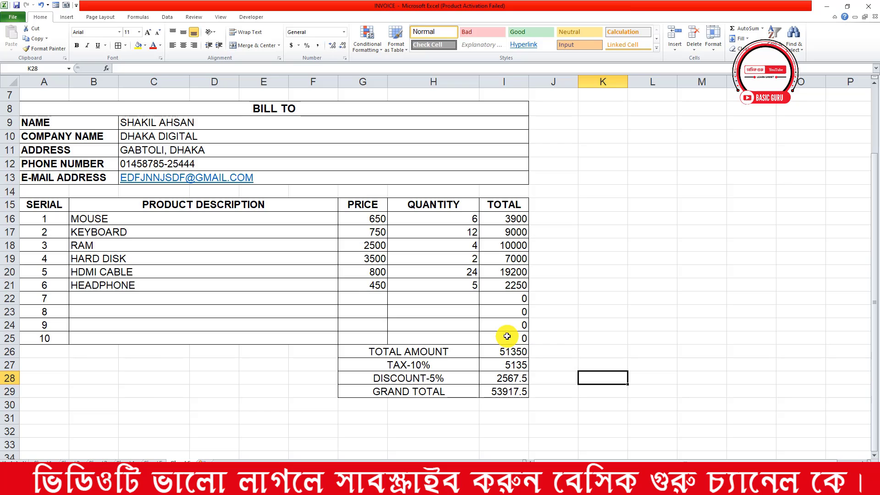
# Centre the product table entries in B16:I25
pyautogui.moveTo(88, 213); pyautogui.dragTo(516, 338)
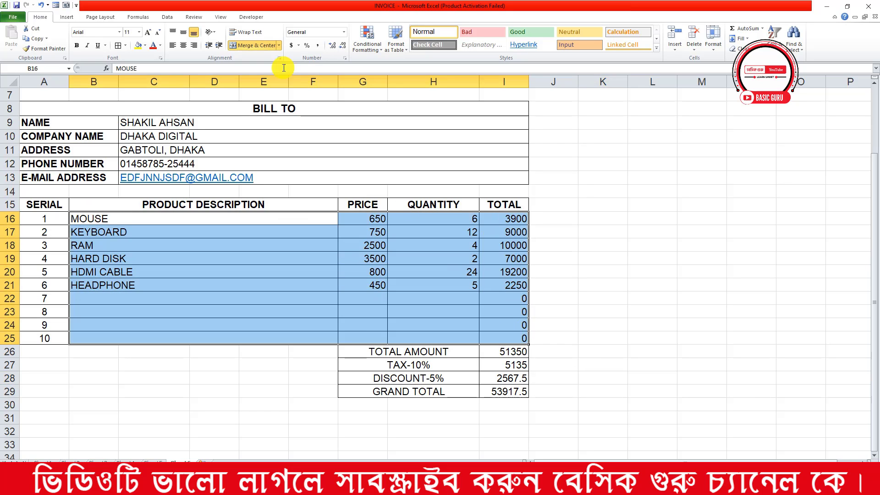
pyautogui.click(183, 45)
pyautogui.click(403, 258)
# Fill the INVOICE title block A1:C3 yellow
pyautogui.scroll(2, 392, 245)
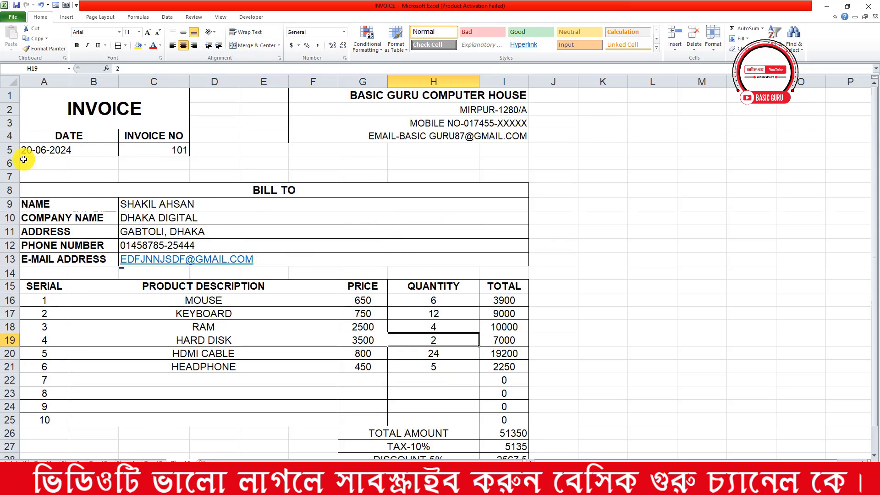
pyautogui.click(94, 117)
pyautogui.click(139, 47)
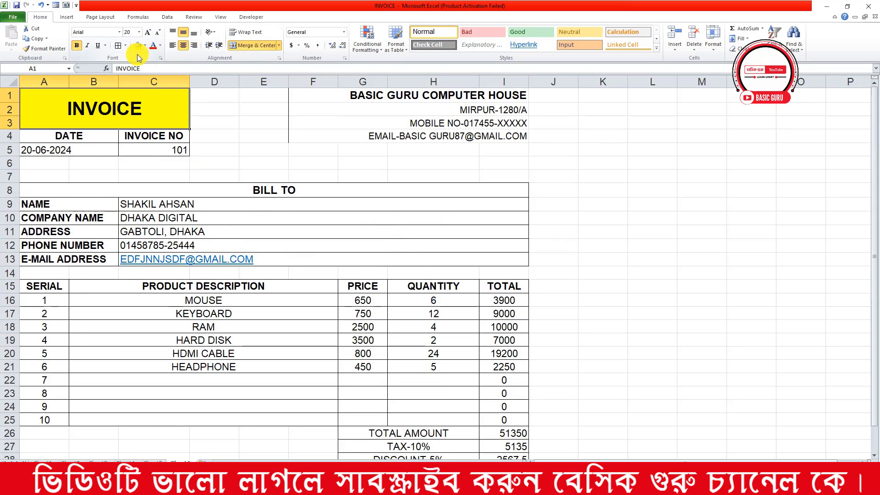
# Give the company header block F1:I4 a blue fill, all borders and white text
pyautogui.moveTo(381, 94); pyautogui.dragTo(404, 139)
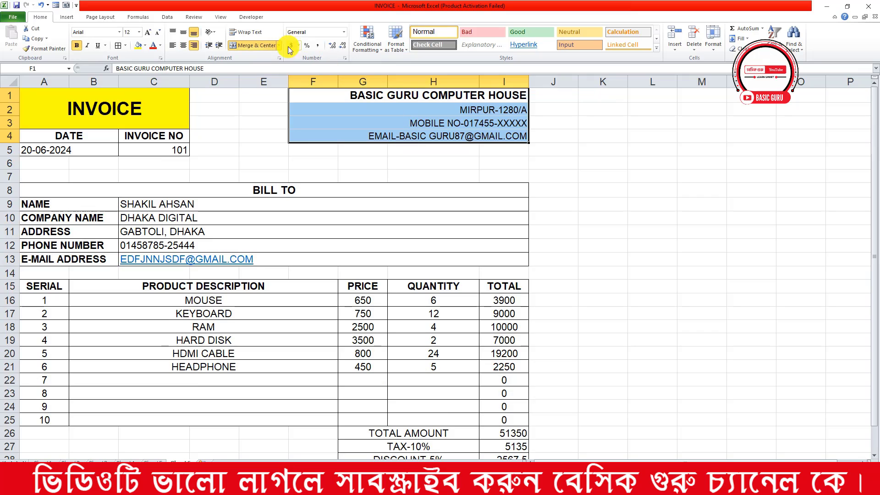
pyautogui.click(145, 46)
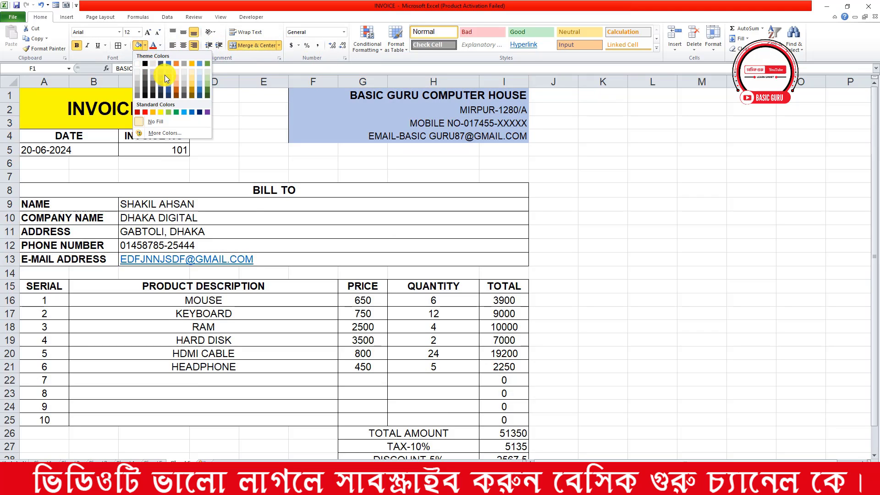
pyautogui.click(168, 80)
pyautogui.click(122, 46)
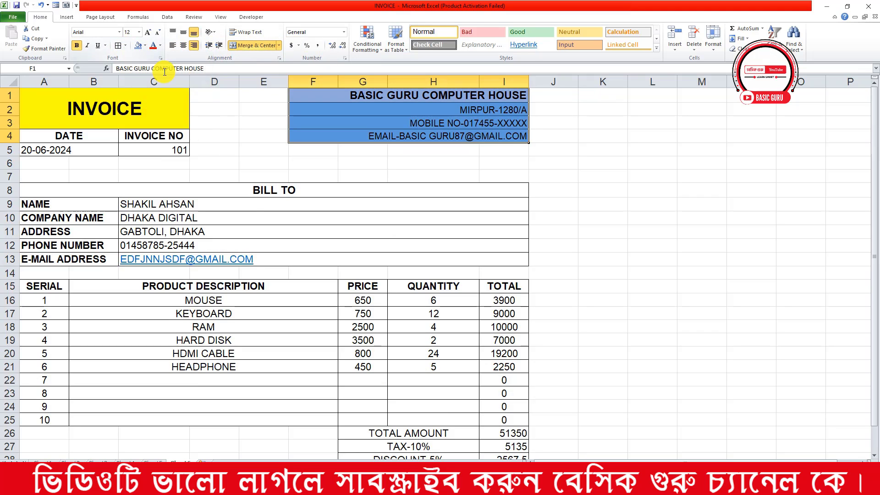
pyautogui.click(264, 123)
pyautogui.moveTo(368, 96); pyautogui.dragTo(347, 135)
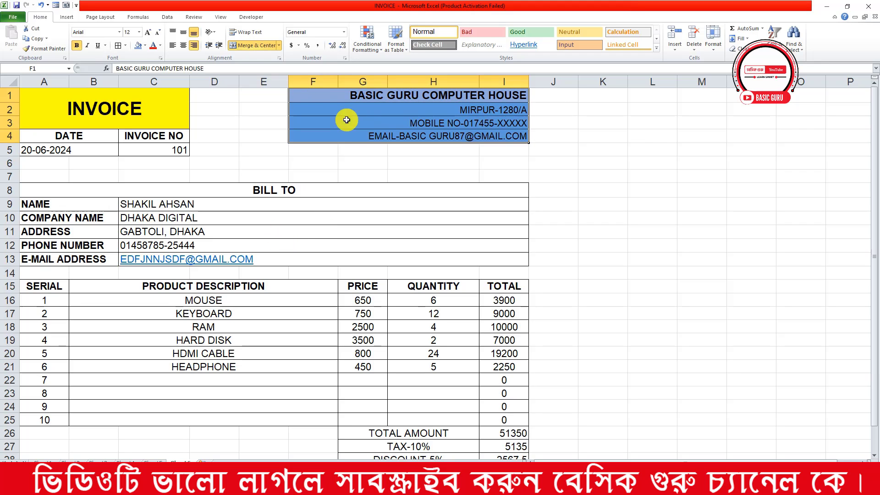
pyautogui.click(160, 46)
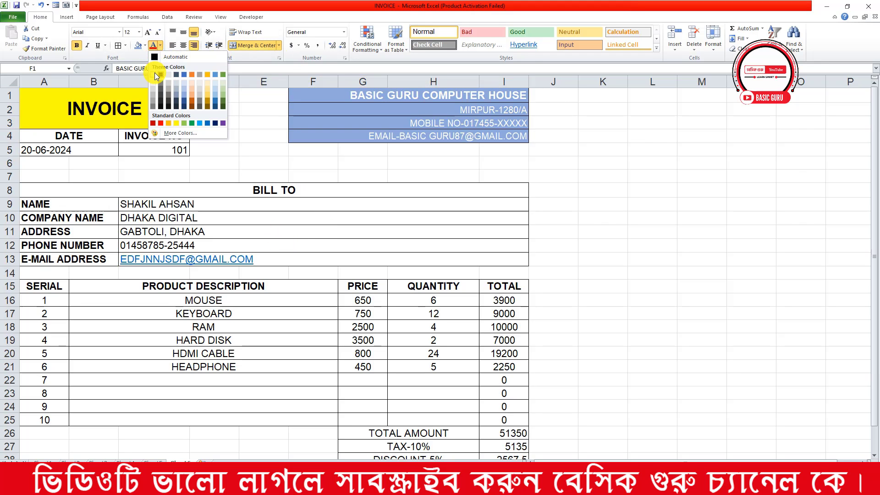
pyautogui.click(153, 74)
pyautogui.click(248, 153)
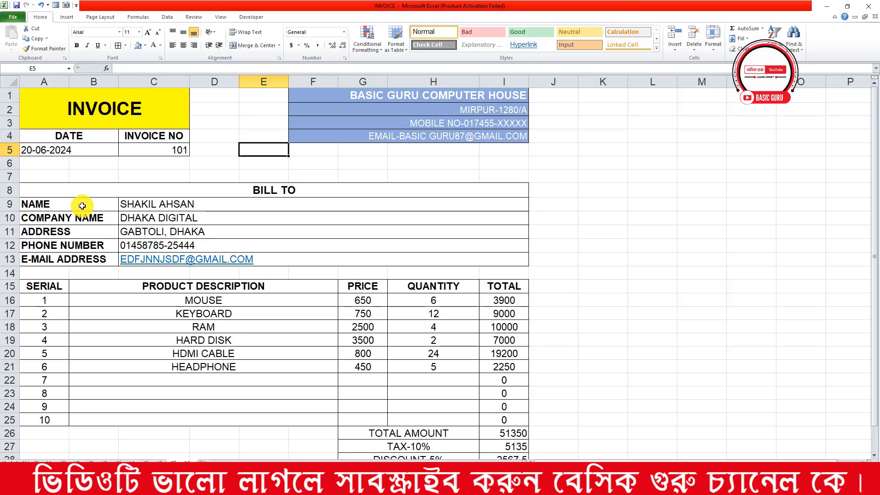
# Fill the bill-to labels A9:B13 blue and the table header row A15:I15 orange
pyautogui.moveTo(83, 205); pyautogui.dragTo(89, 257)
pyautogui.click(145, 45)
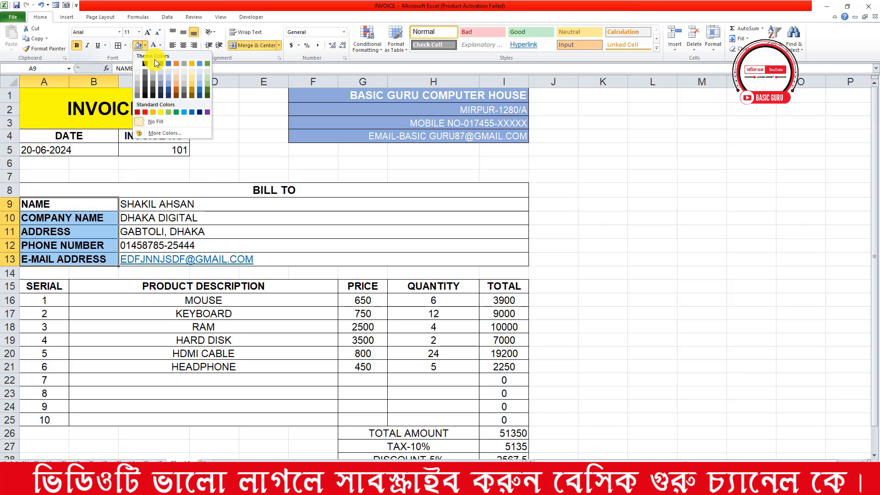
pyautogui.click(169, 78)
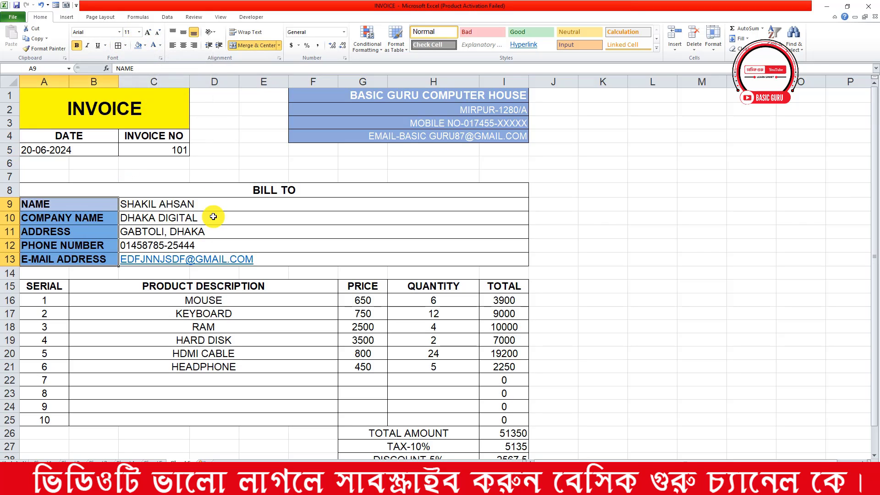
pyautogui.moveTo(55, 286); pyautogui.dragTo(490, 285)
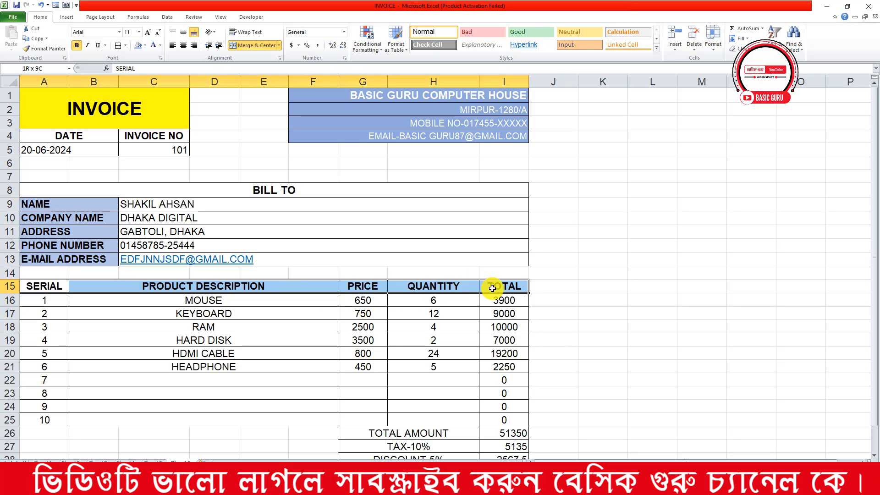
pyautogui.click(144, 46)
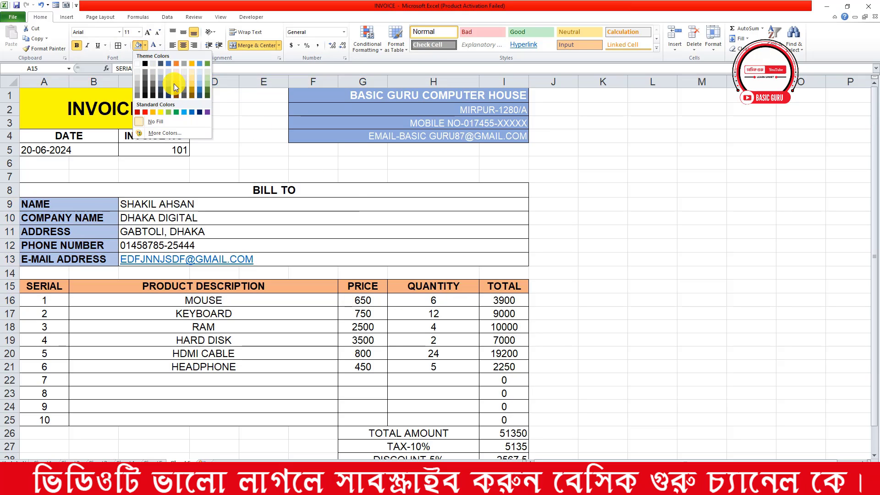
pyautogui.click(174, 84)
pyautogui.click(392, 238)
# Fill the GRAND TOTAL cell G29 red
pyautogui.scroll(-1, 393, 238)
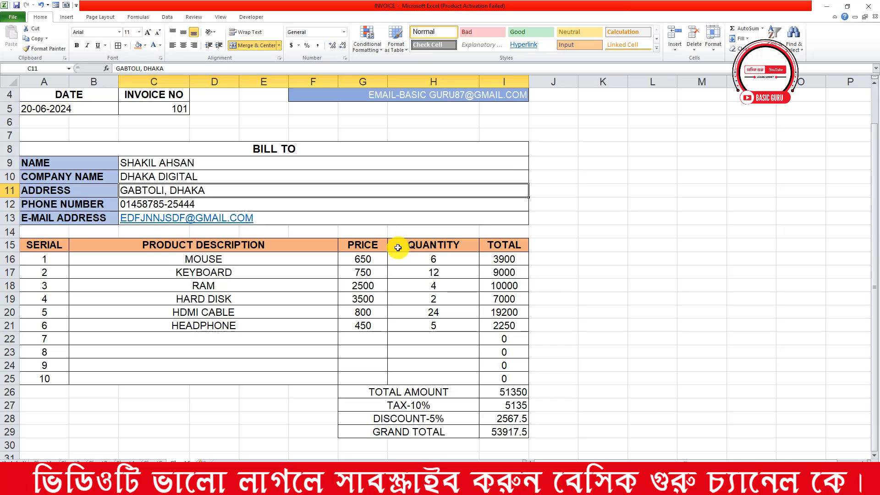
pyautogui.click(454, 431)
pyautogui.click(145, 45)
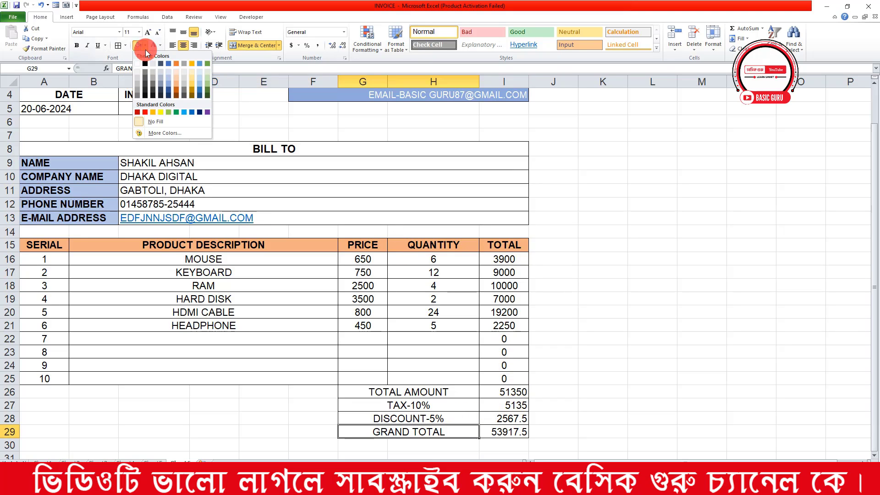
pyautogui.click(633, 203)
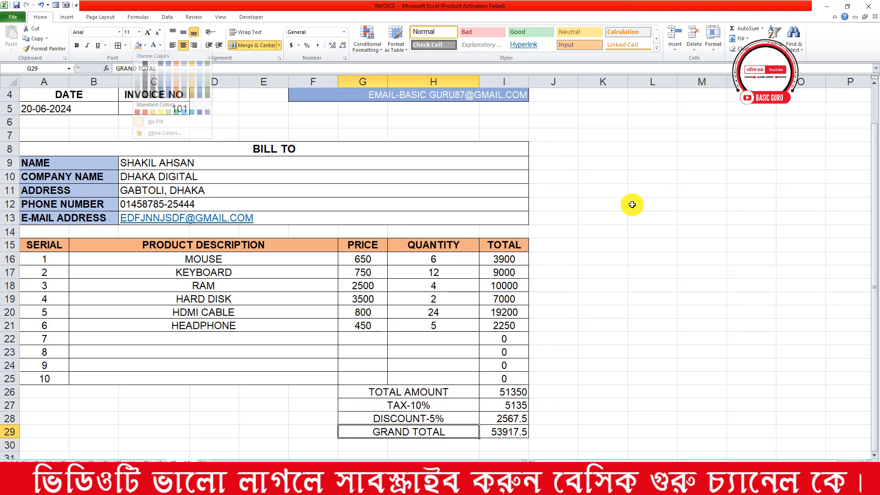
pyautogui.click(145, 46)
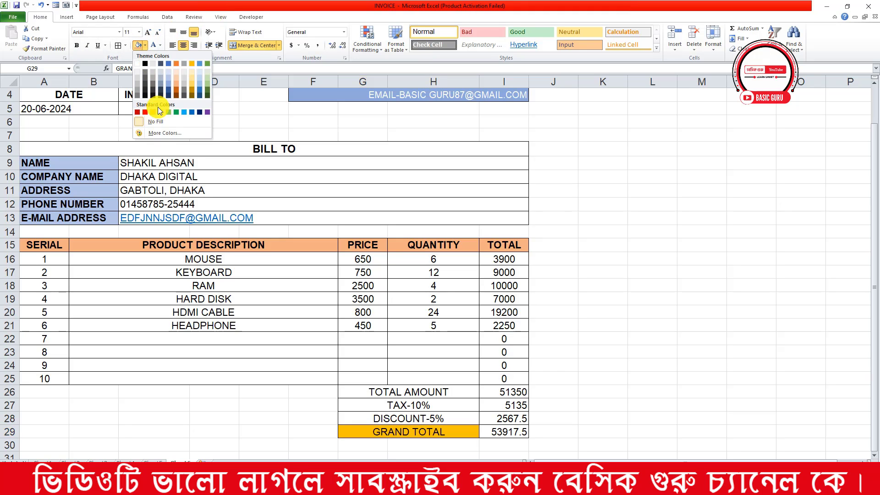
pyautogui.click(144, 112)
pyautogui.click(470, 178)
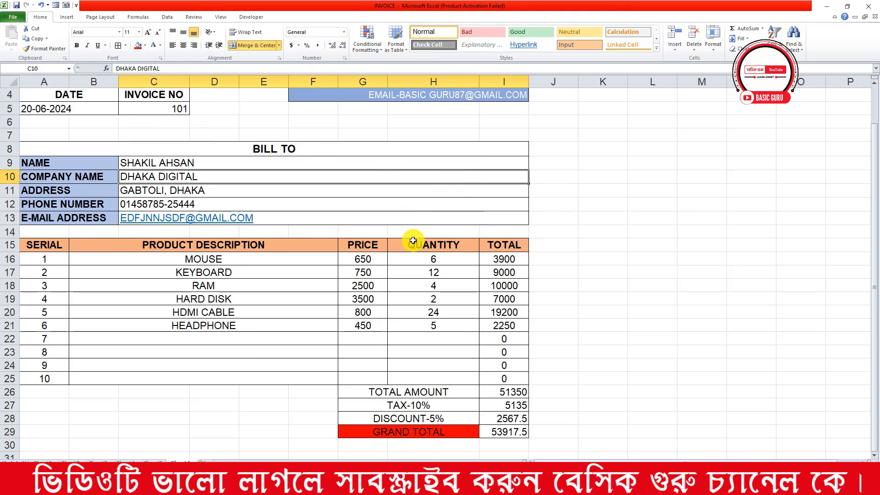
# Make the GRAND TOTAL text bold, size 12 and white
pyautogui.click(442, 432)
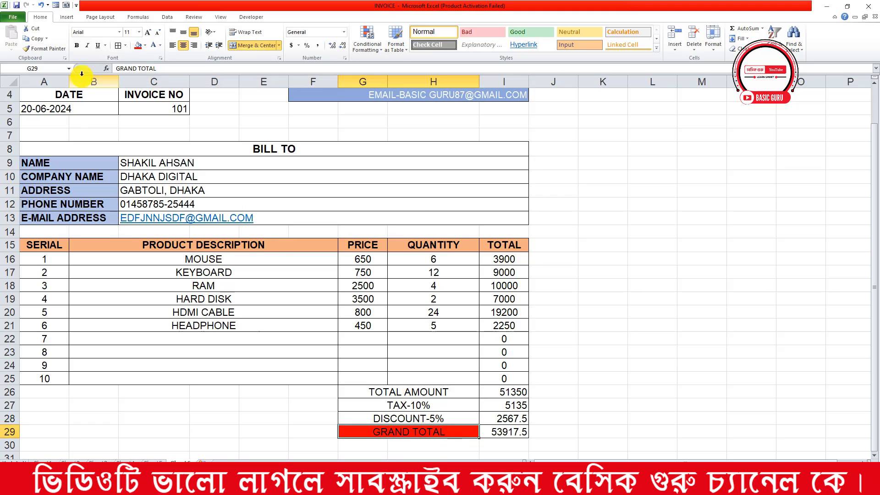
pyautogui.click(77, 45)
pyautogui.click(149, 32)
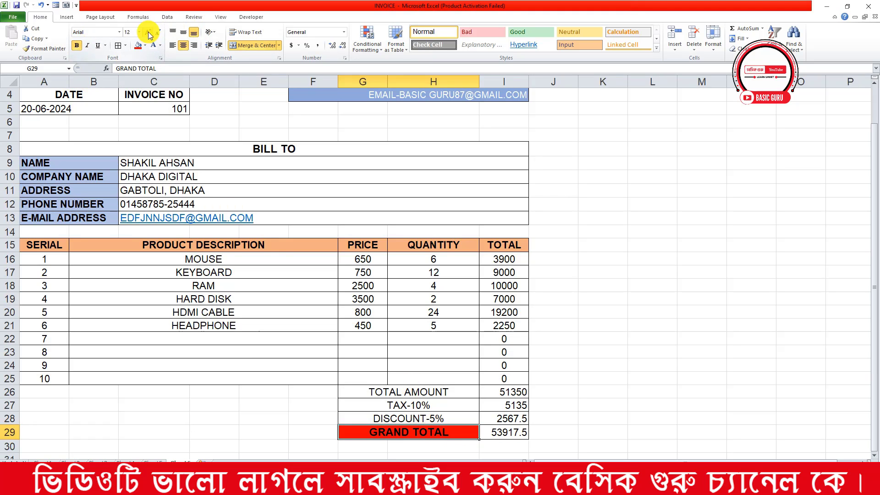
pyautogui.click(160, 45)
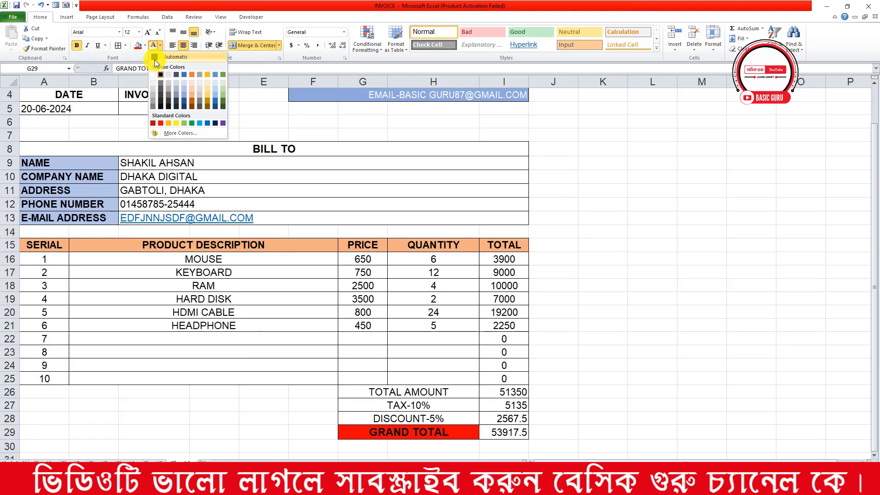
pyautogui.click(153, 73)
pyautogui.click(384, 201)
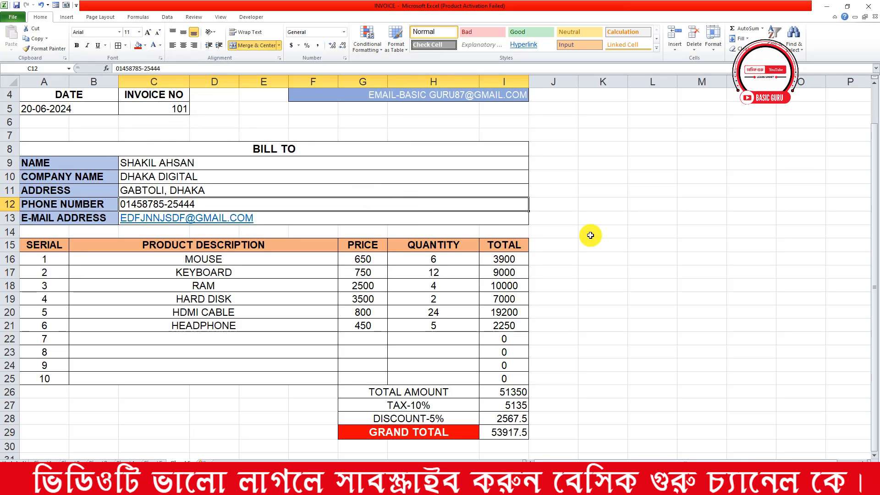
# Centre the date 20-06-2024 and invoice number 101 in A5:C5
pyautogui.scroll(1, 519, 232)
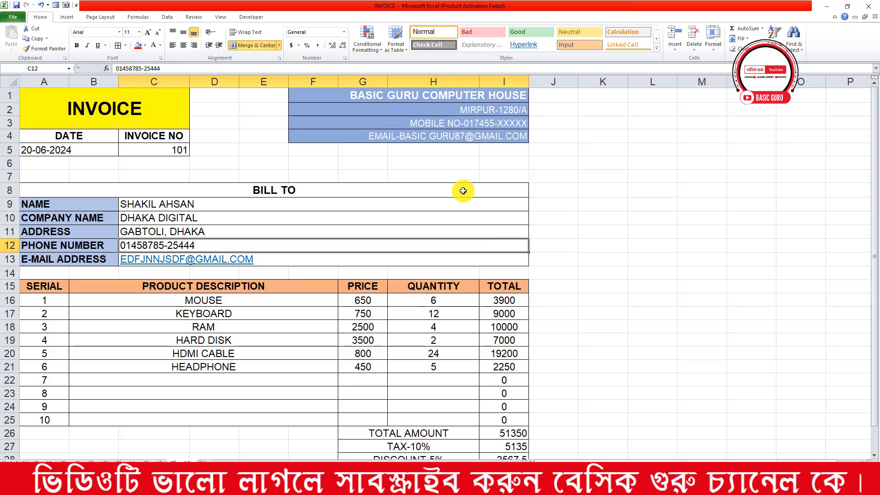
pyautogui.moveTo(106, 153); pyautogui.dragTo(169, 150)
pyautogui.click(291, 190)
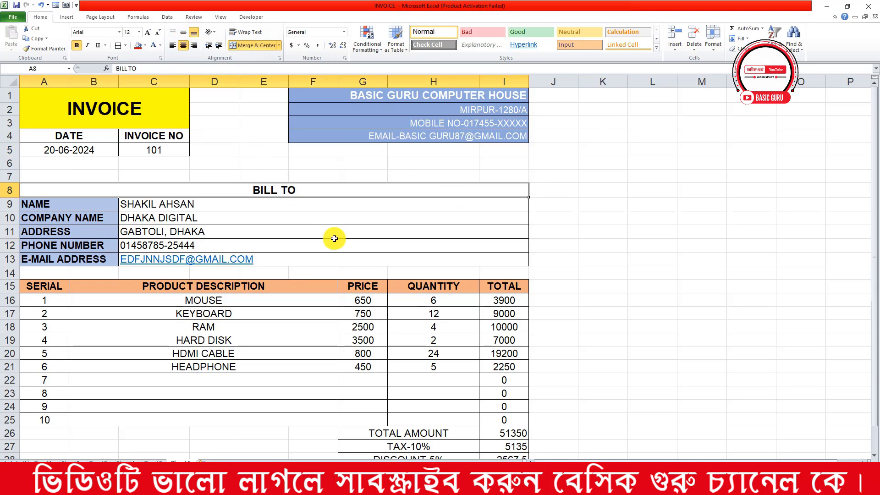